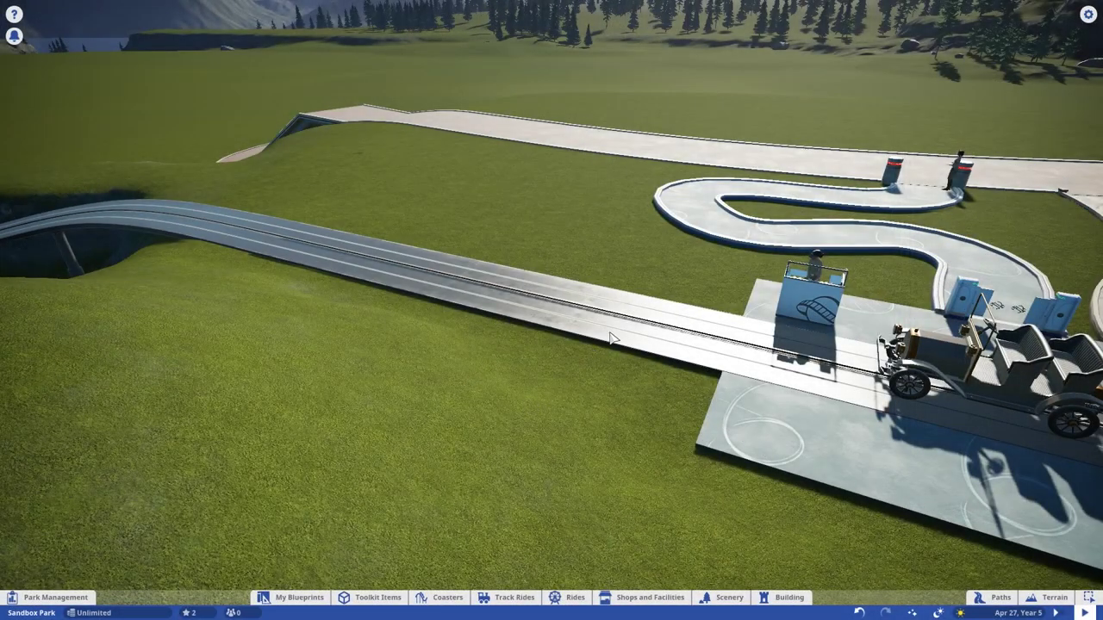
# Create a trigger sequence for Strange Adventure and add a first track trigger at 1 m
pyautogui.click(610, 339)
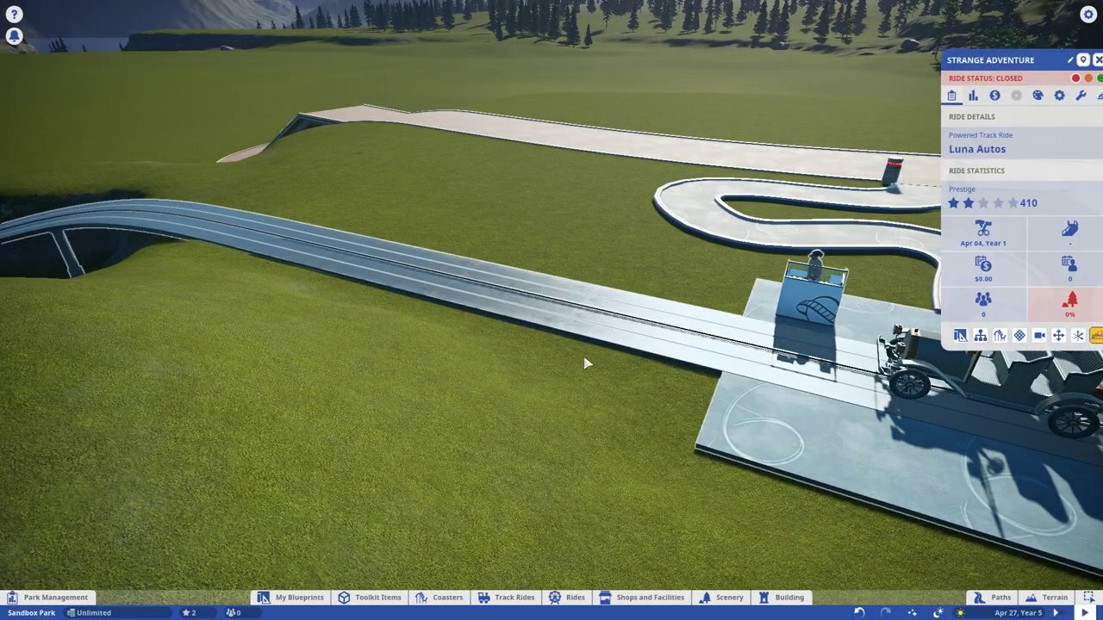
pyautogui.click(1091, 96)
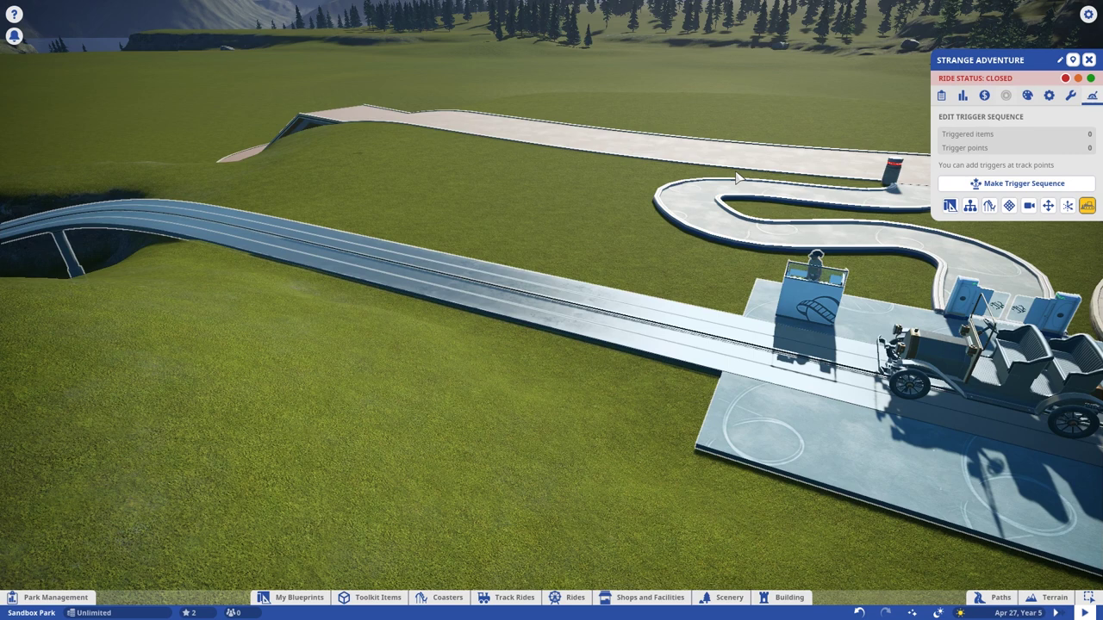
pyautogui.click(1008, 184)
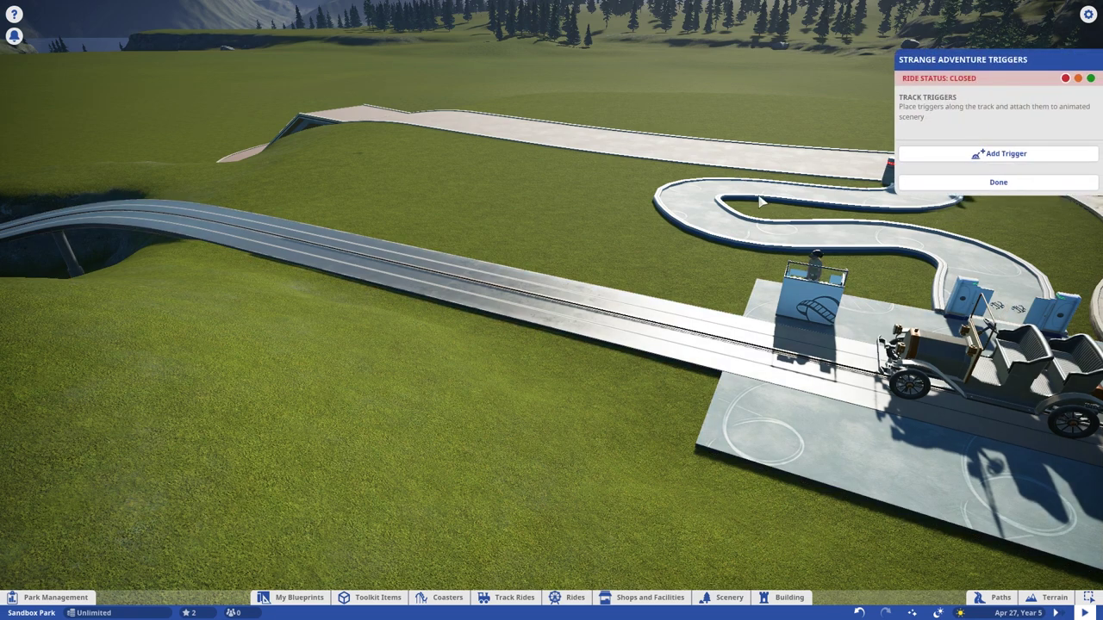
pyautogui.click(939, 153)
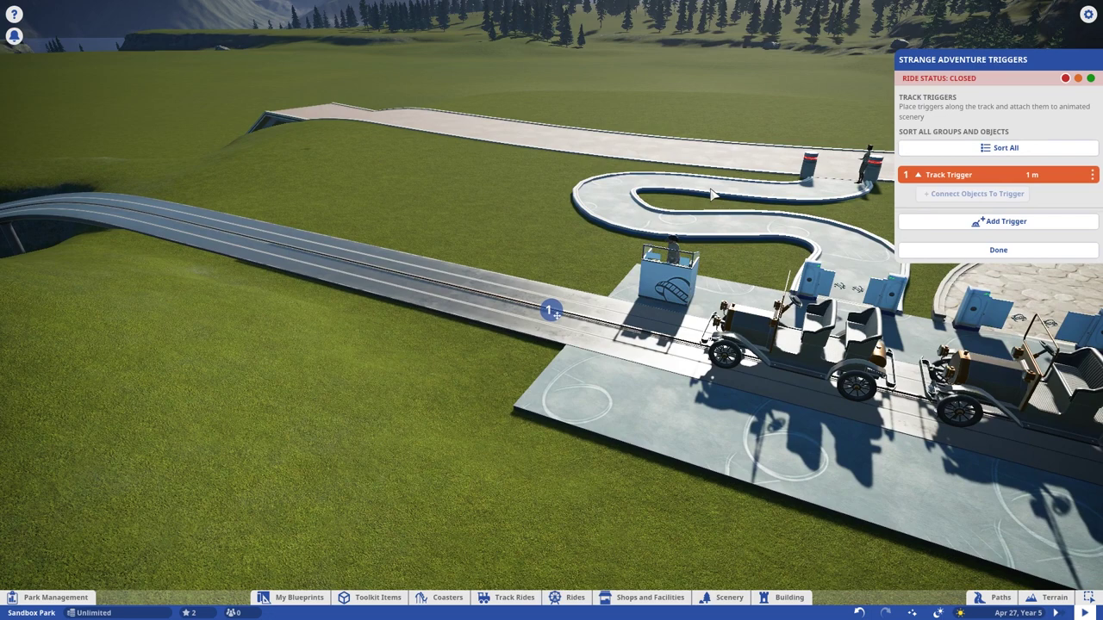
# Add a second track trigger, move the triggers to 0 m and 15 m, and sort them
pyautogui.click(972, 227)
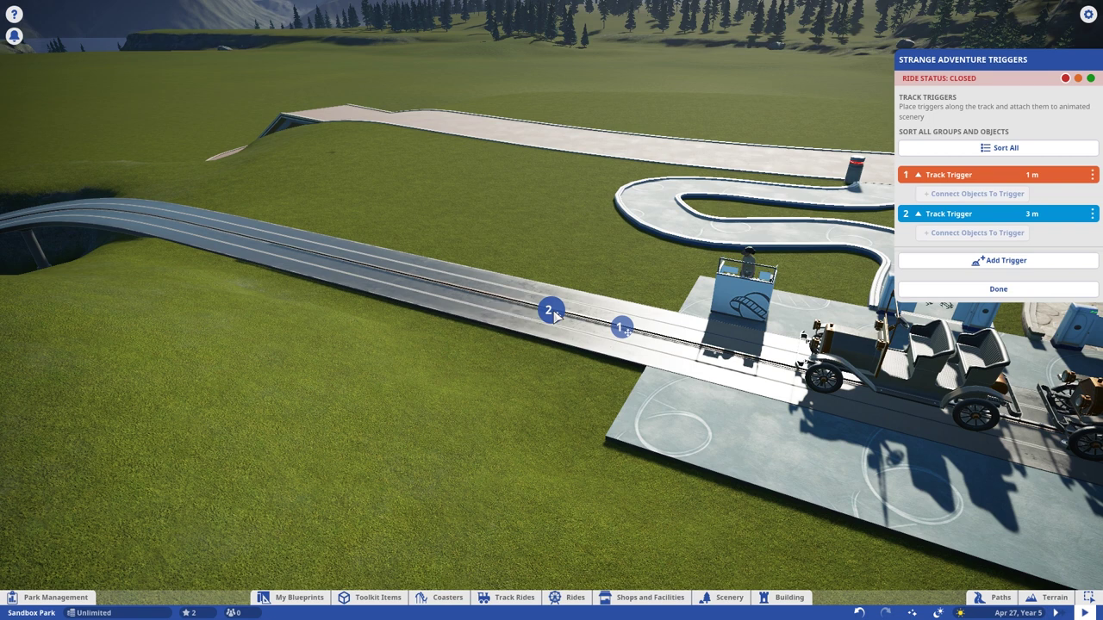
pyautogui.moveTo(556, 317); pyautogui.dragTo(219, 244)
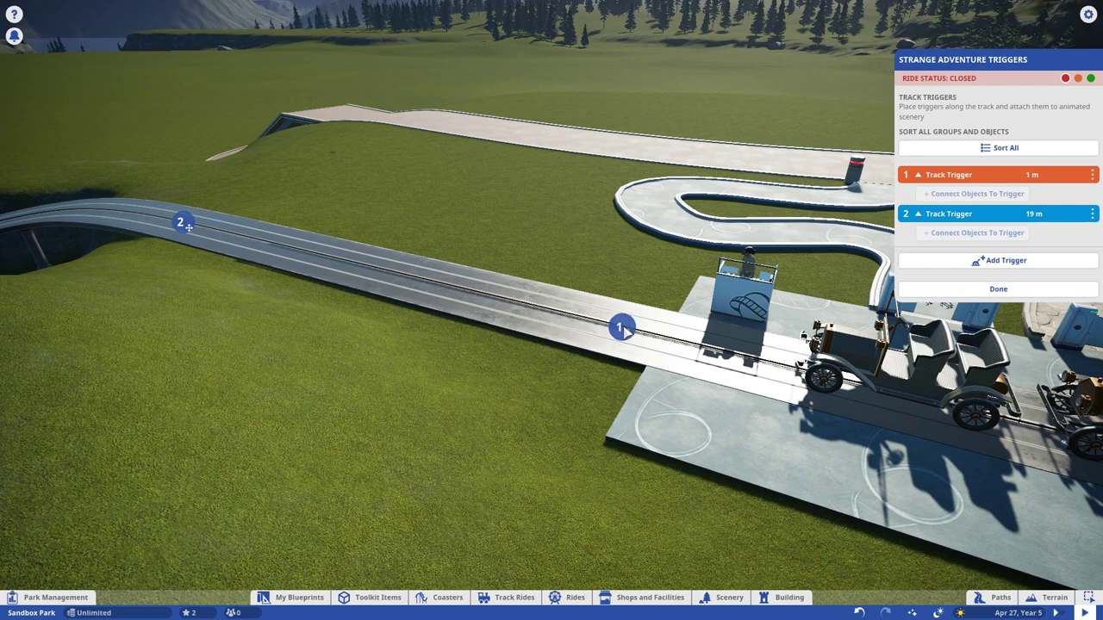
pyautogui.moveTo(622, 327)
pyautogui.mouseDown()
pyautogui.moveTo(332, 257)
pyautogui.moveTo(140, 226)
pyautogui.mouseUp()
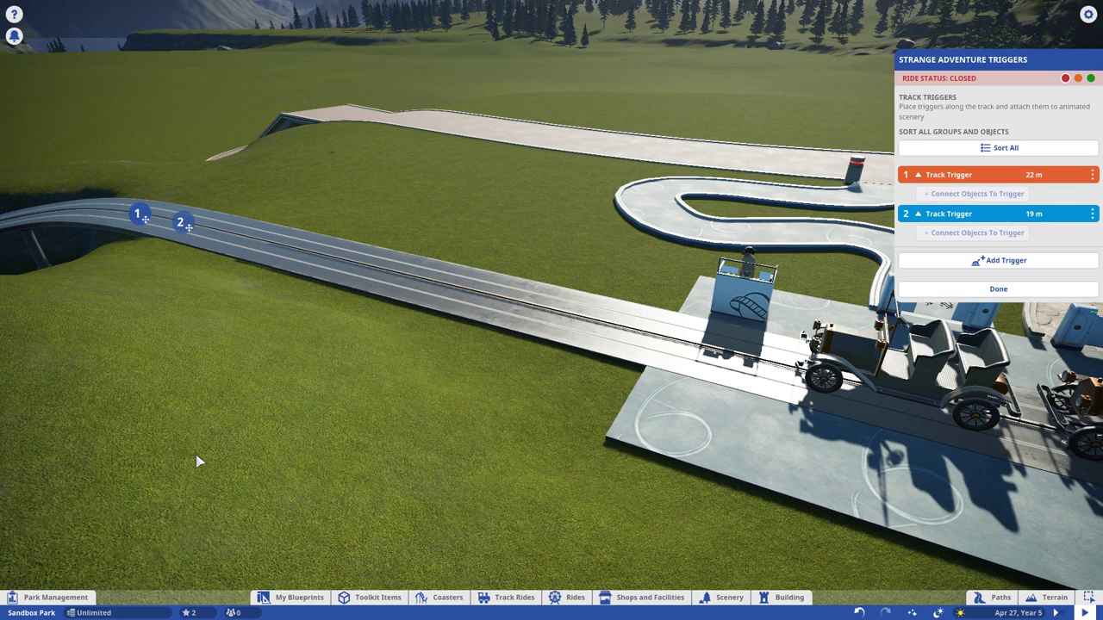
pyautogui.click(991, 148)
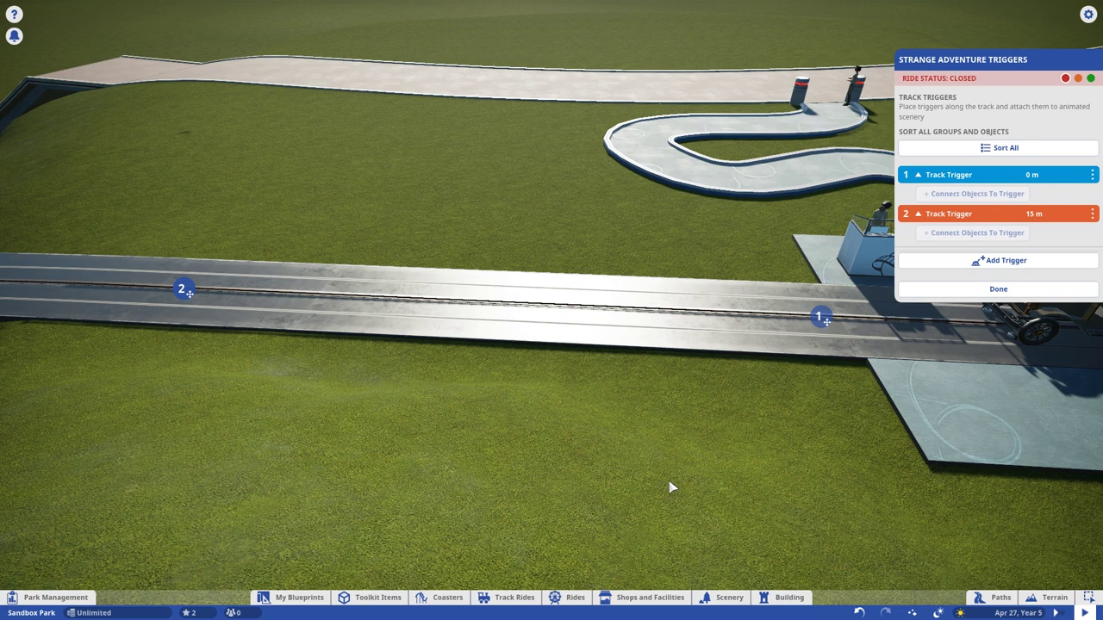
# Filter the scenery catalogue to Triggerable items and view the peafowl piece's details
pyautogui.click(728, 598)
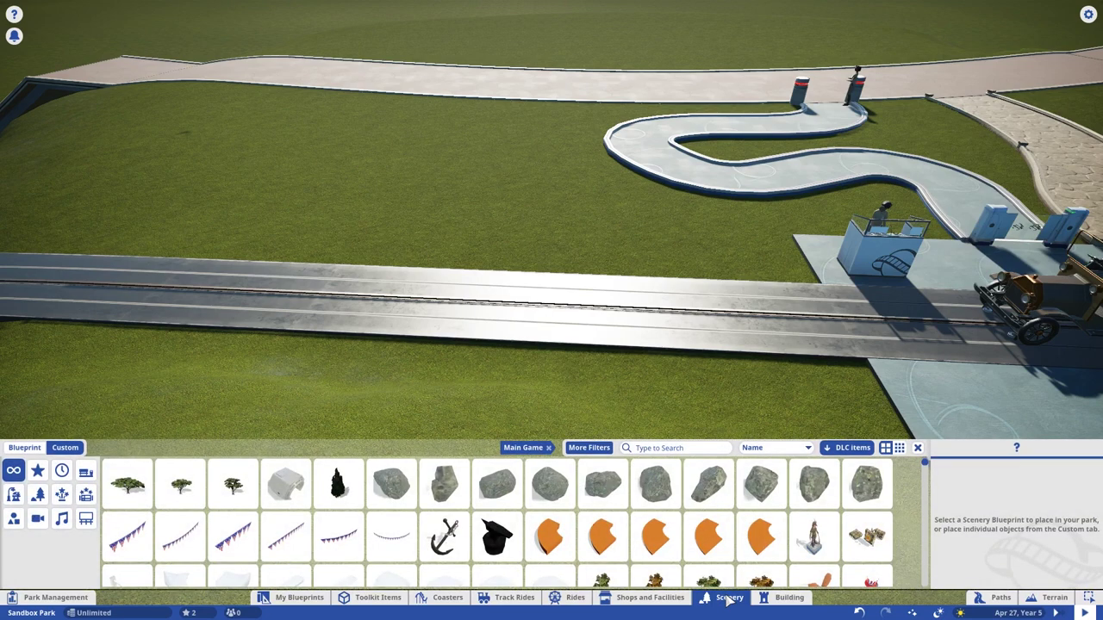
pyautogui.click(594, 448)
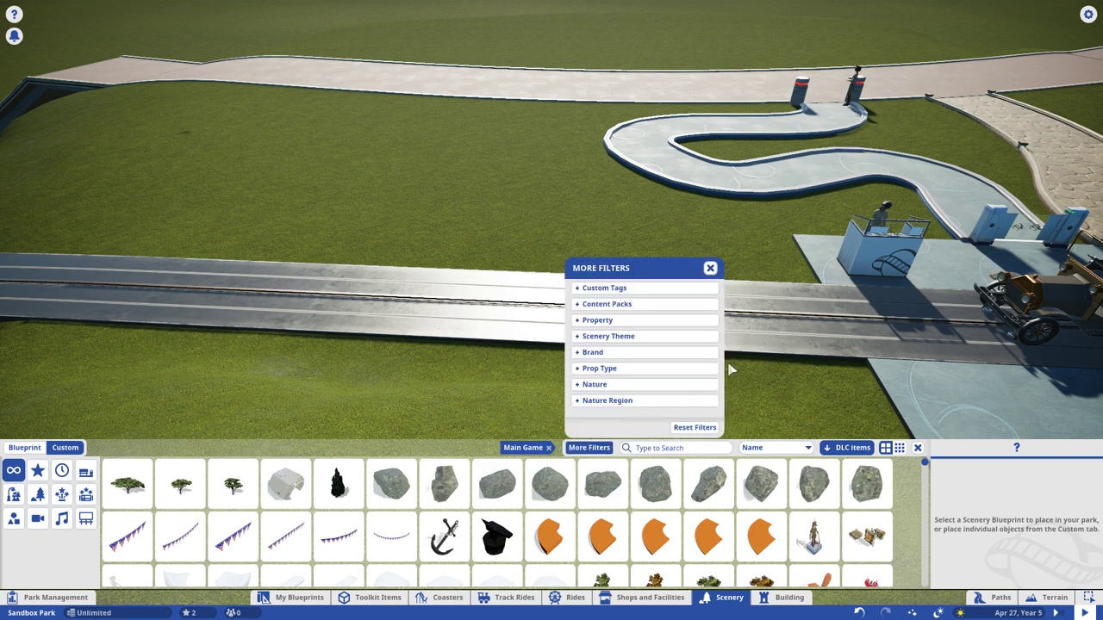
pyautogui.click(672, 328)
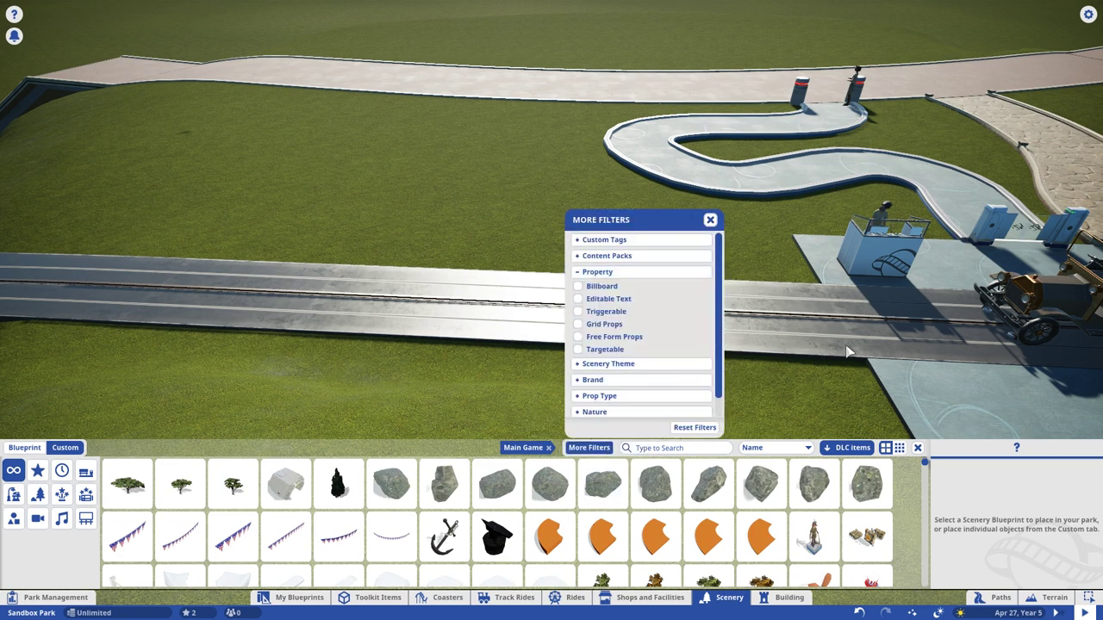
pyautogui.click(578, 312)
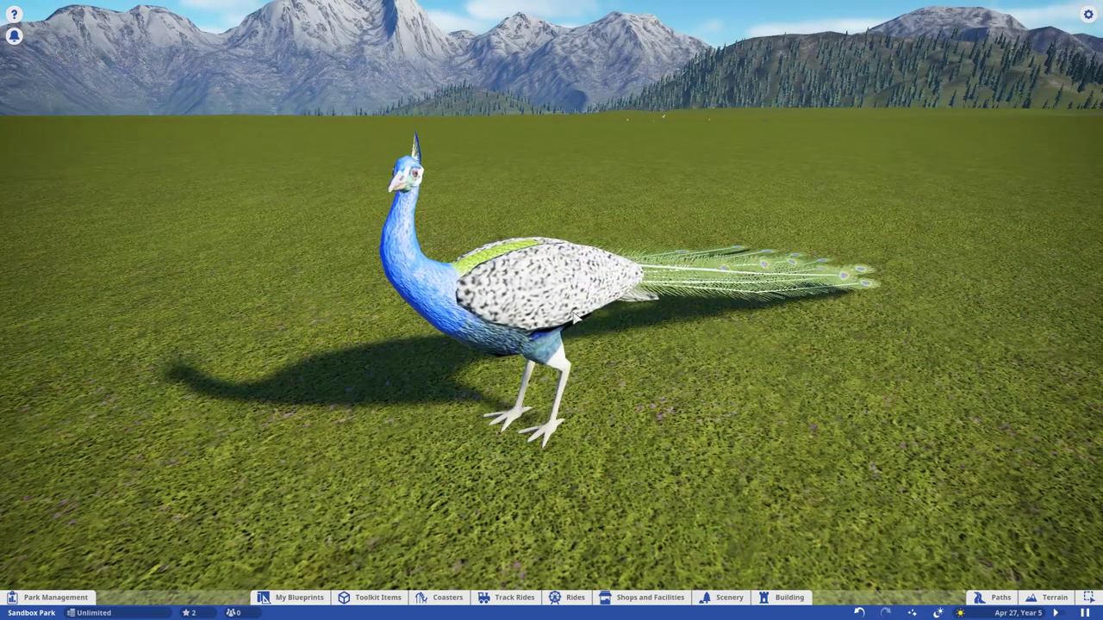
pyautogui.click(527, 280)
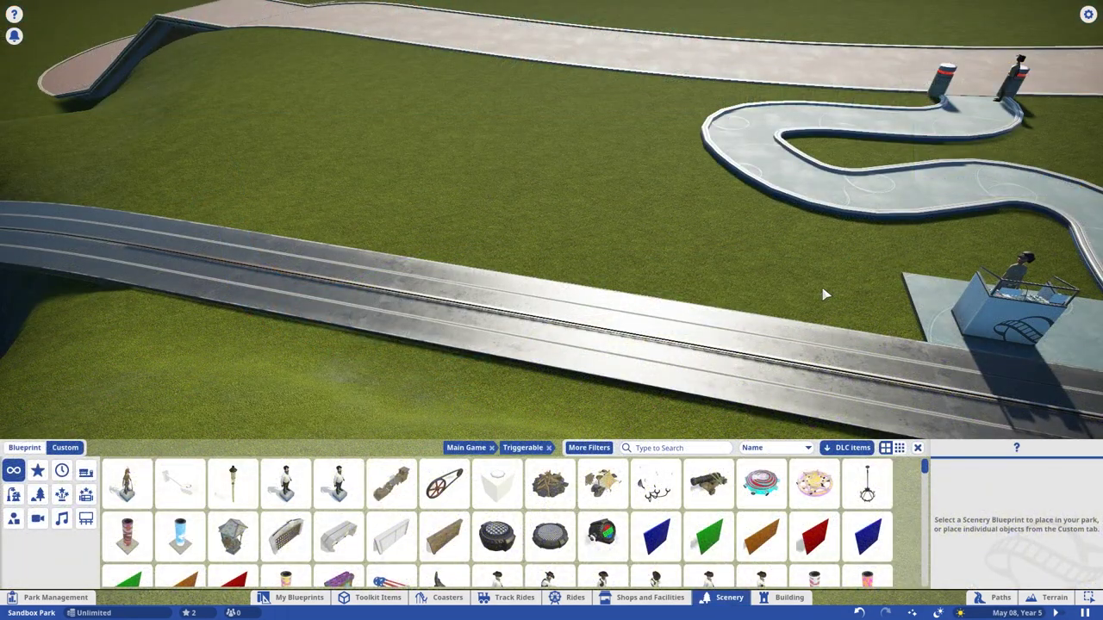
# Place a cannon on the grass, rotated to face the track
pyautogui.click(708, 487)
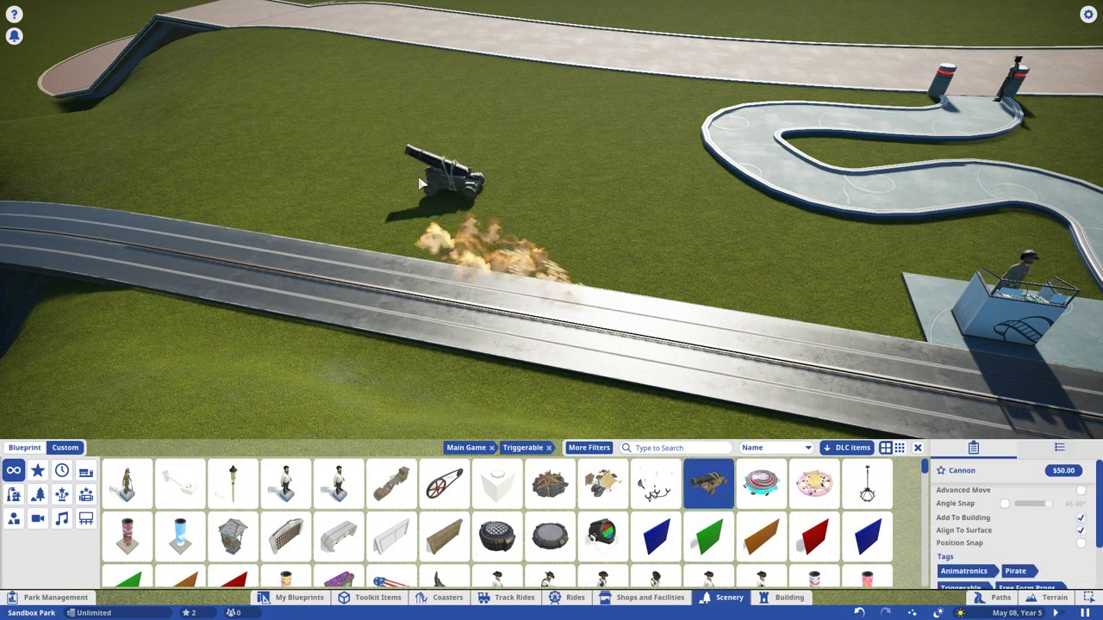
pyautogui.moveTo(352, 199); pyautogui.dragTo(392, 233)
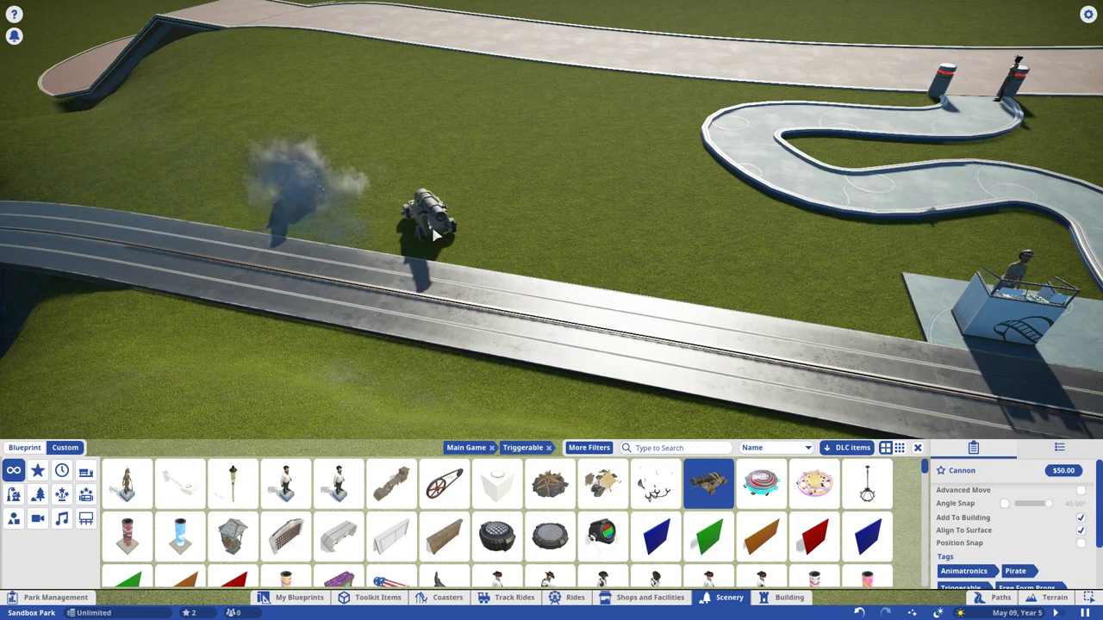
pyautogui.rightClick(448, 233)
# Place an Archer Shooting statue and a Belt Drive on the grass nearby
pyautogui.click(125, 487)
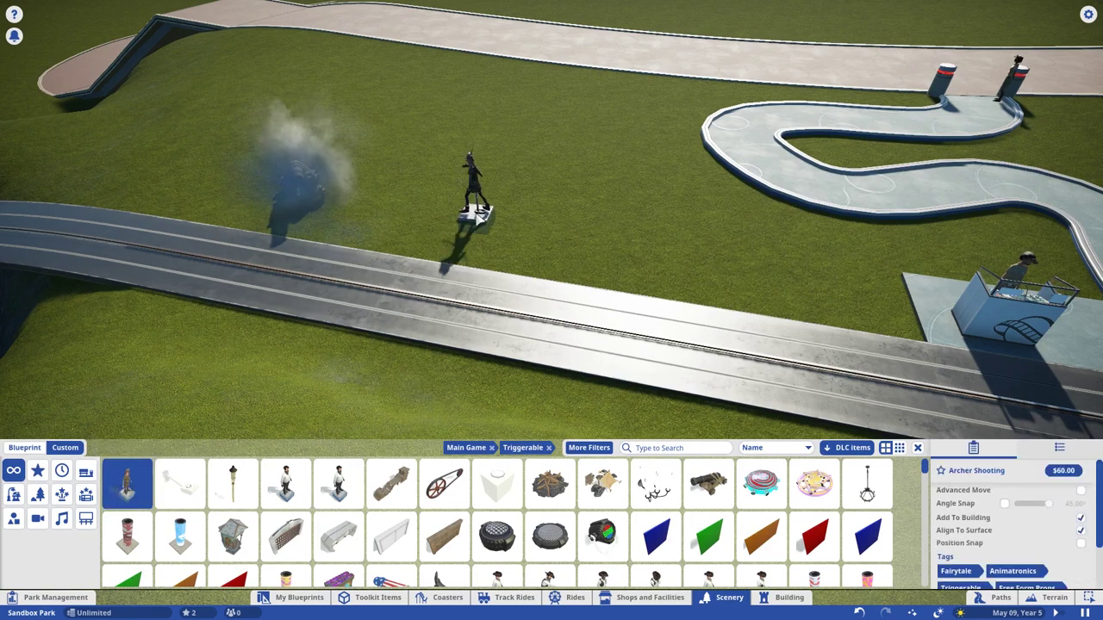
pyautogui.click(470, 228)
pyautogui.click(538, 159)
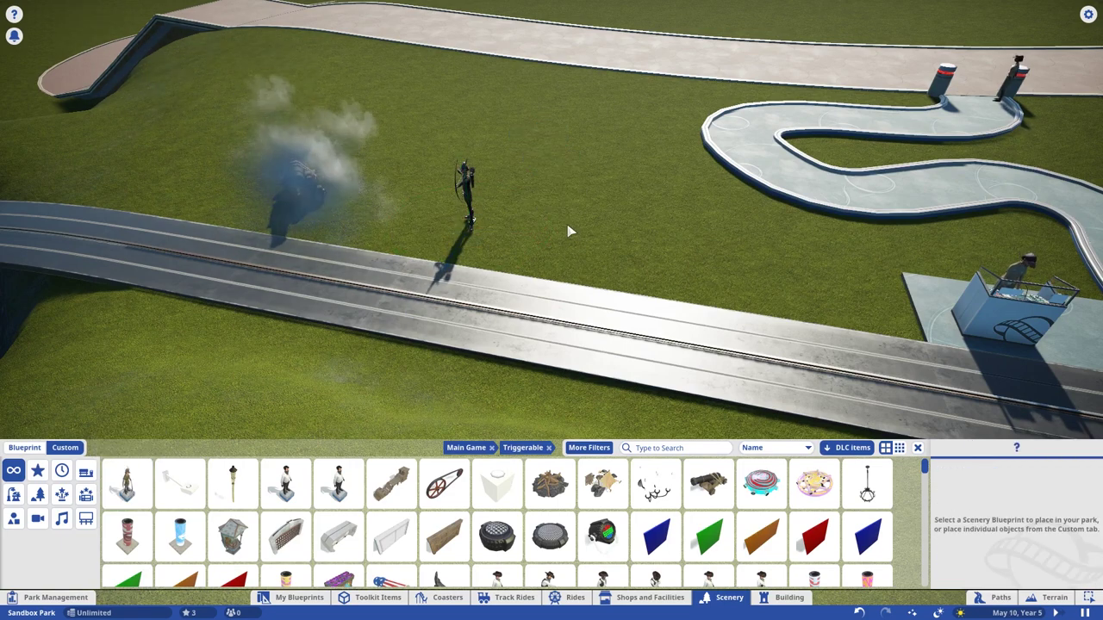
pyautogui.click(443, 482)
pyautogui.click(642, 203)
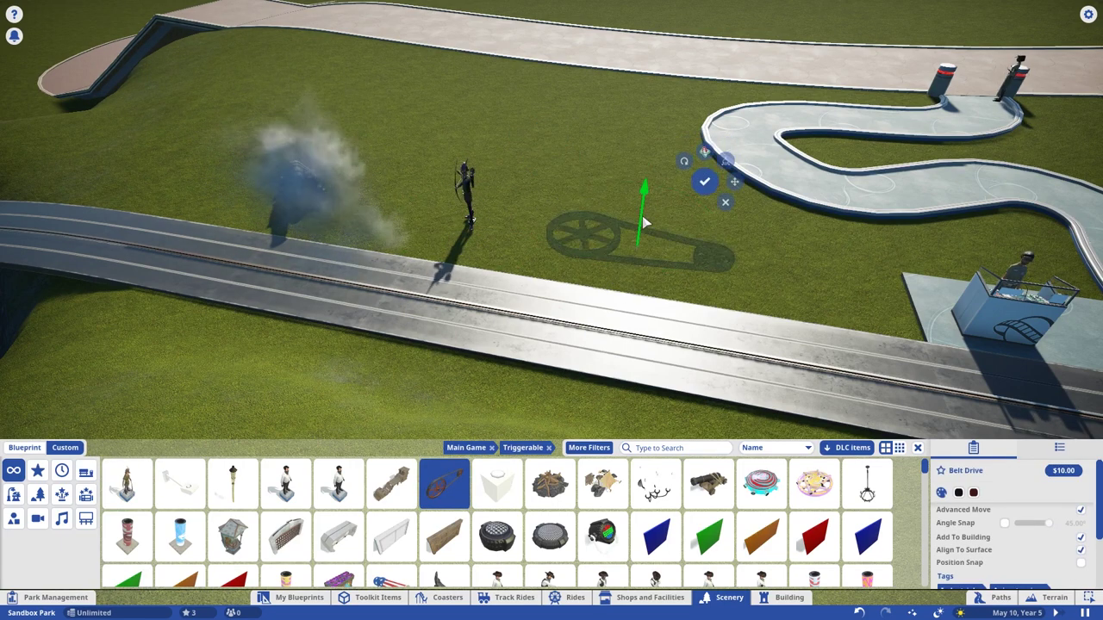
pyautogui.click(728, 186)
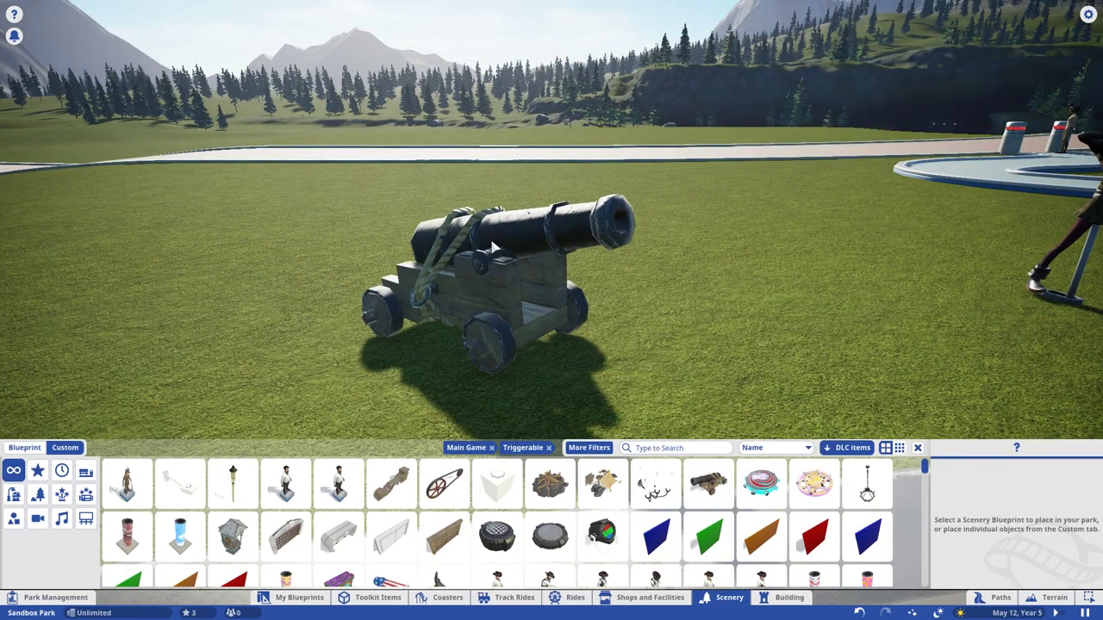
pyautogui.click(494, 249)
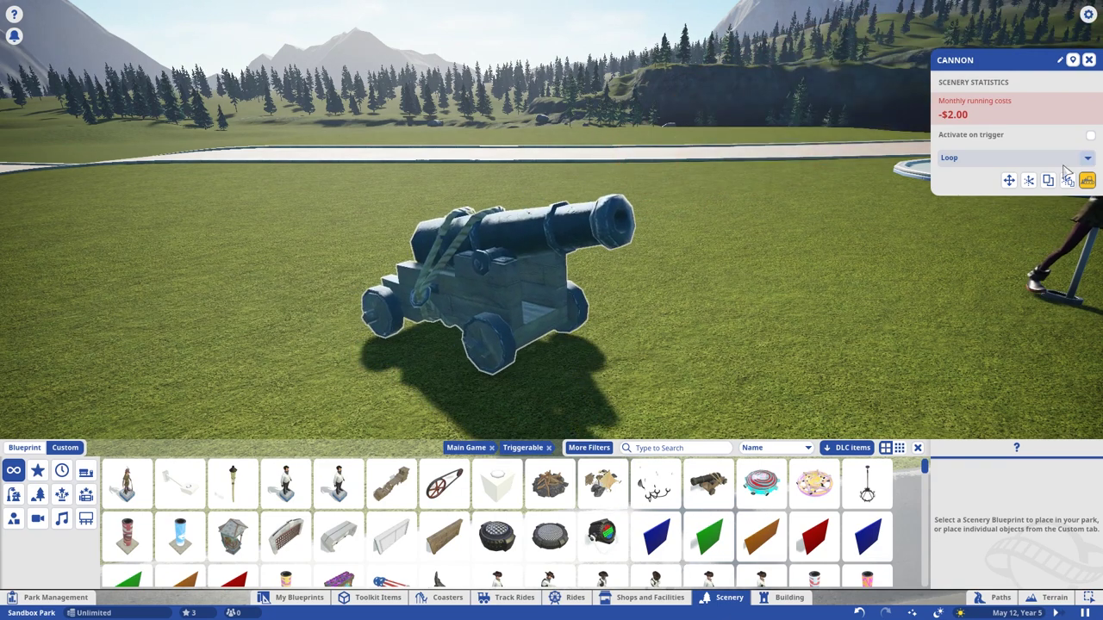
pyautogui.click(1088, 160)
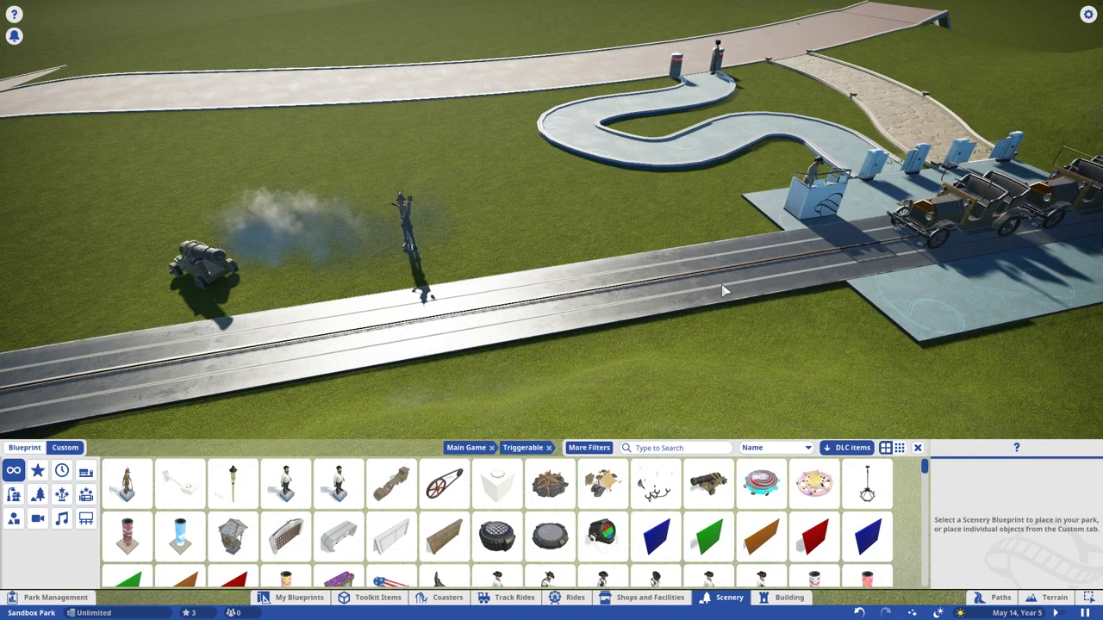
# Open the Strange Adventure track trigger list and start linking scenery to trigger 1
pyautogui.click(728, 270)
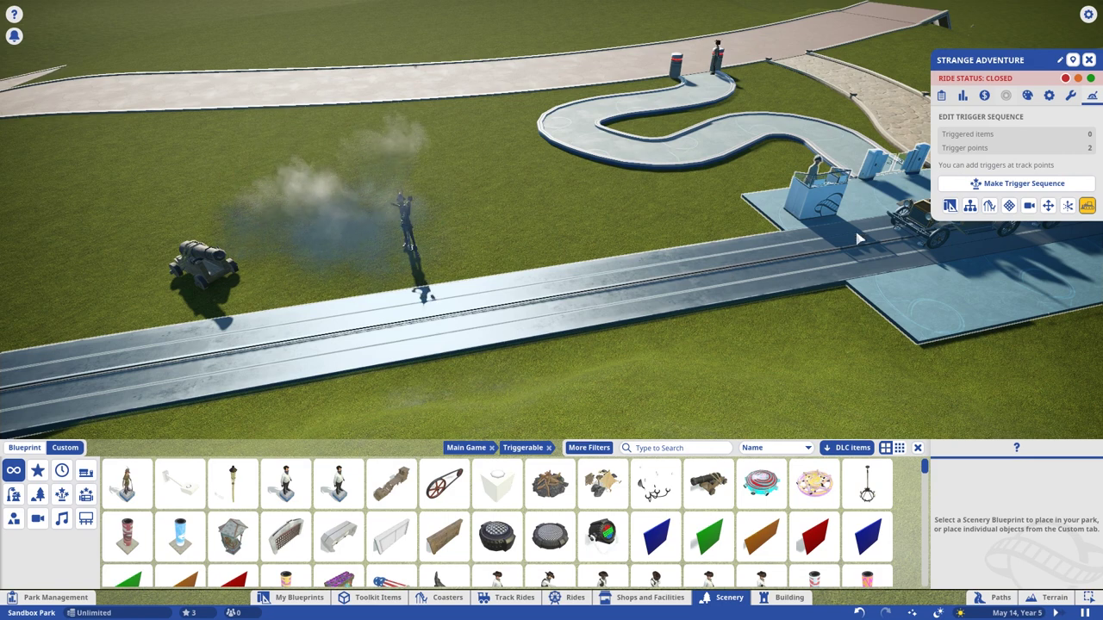
pyautogui.click(1024, 183)
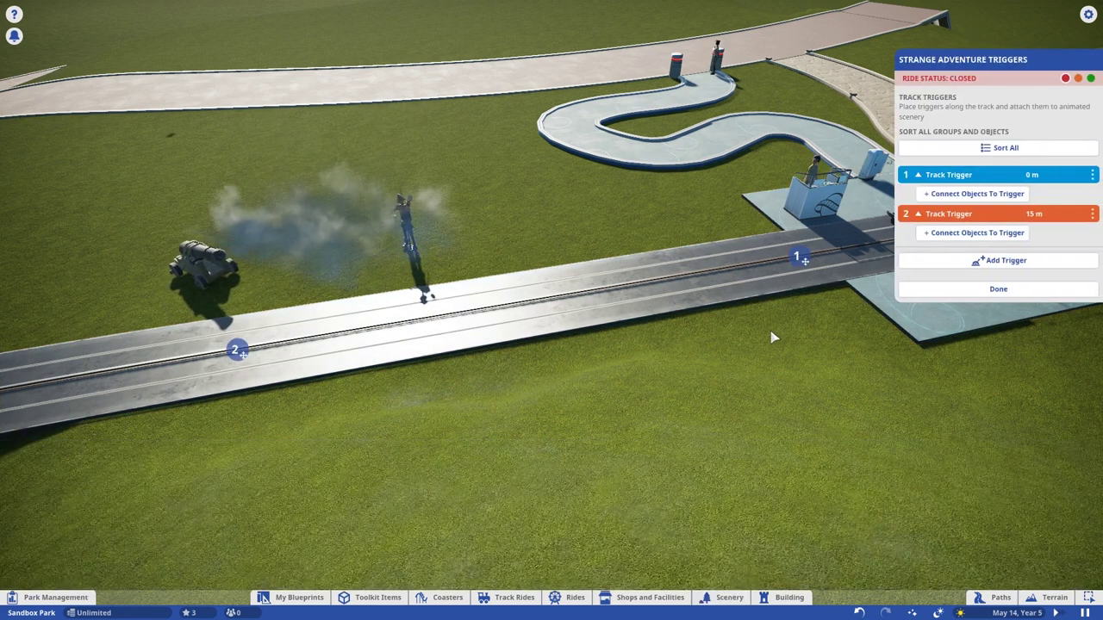
pyautogui.click(951, 194)
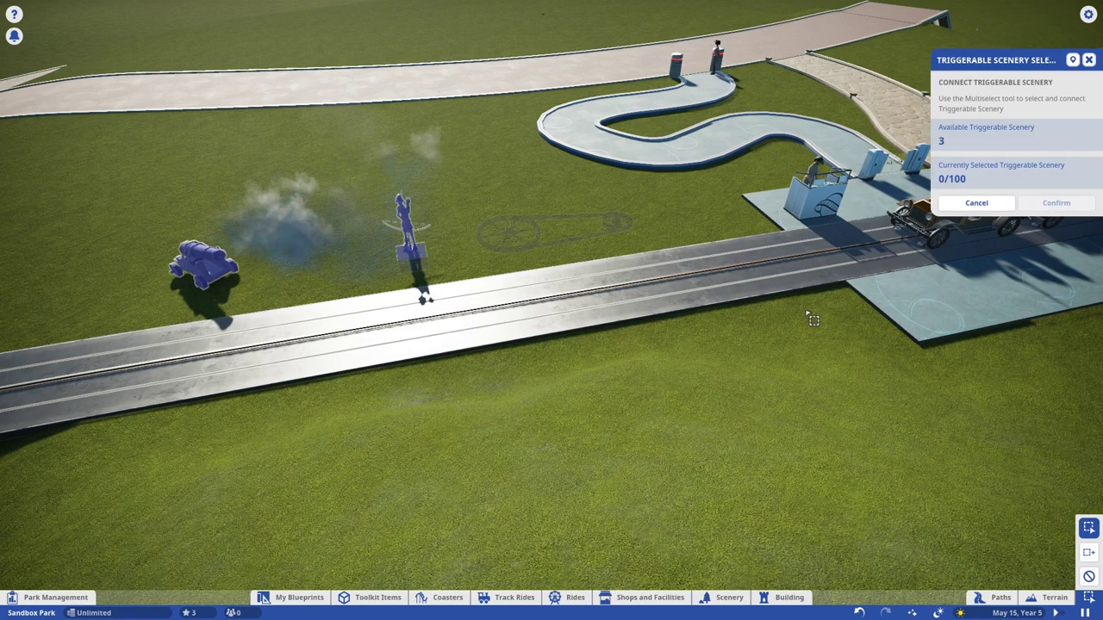
pyautogui.scroll(5, 812, 320)
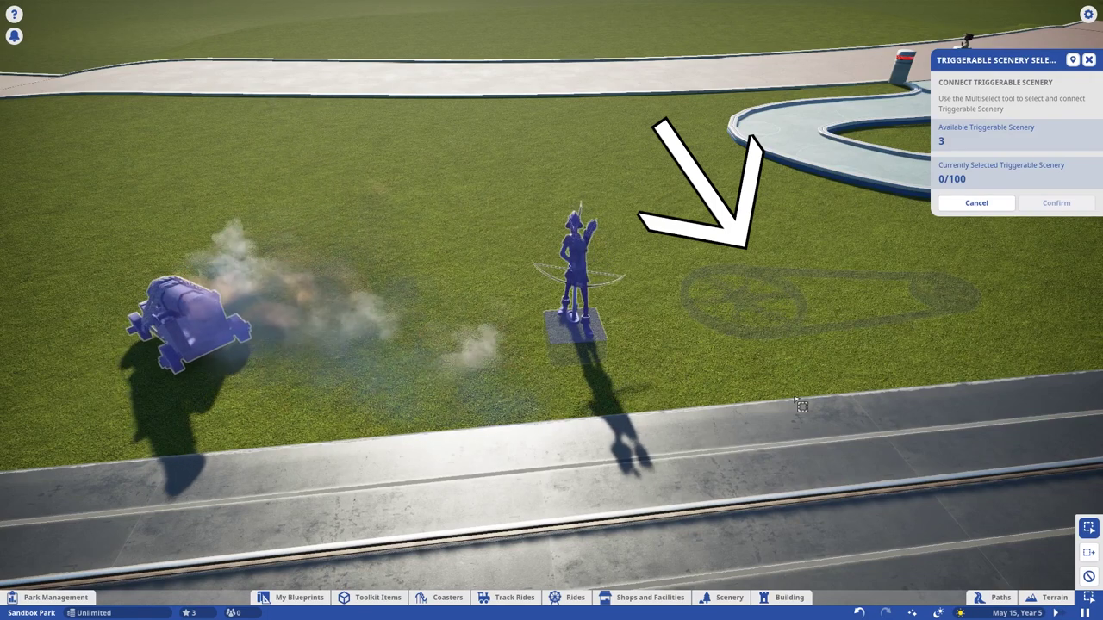
# Select the Archer Shooting statue and Cannon, exclude the Belt Drive, and confirm
pyautogui.click(195, 316)
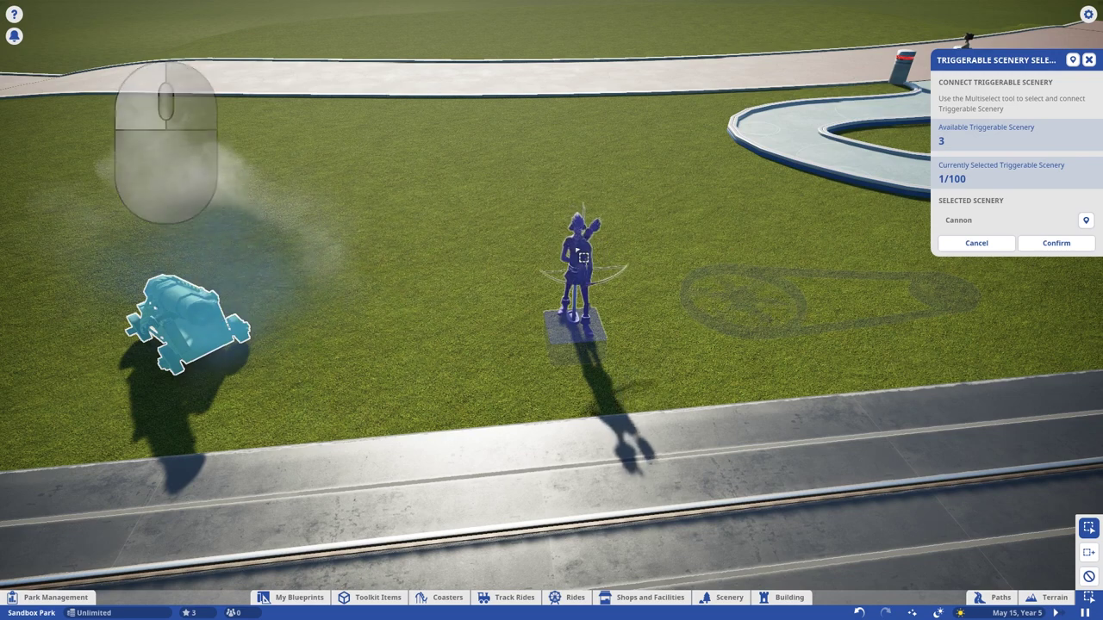
pyautogui.click(584, 257)
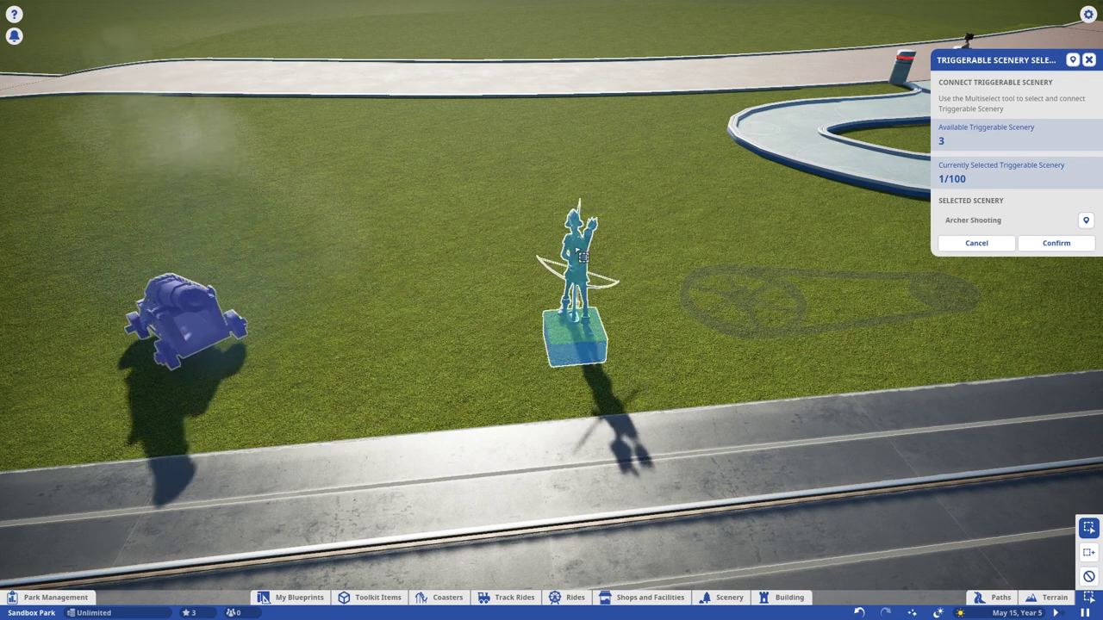
pyautogui.keyDown('shift'); pyautogui.click(193, 309); pyautogui.keyUp('shift')
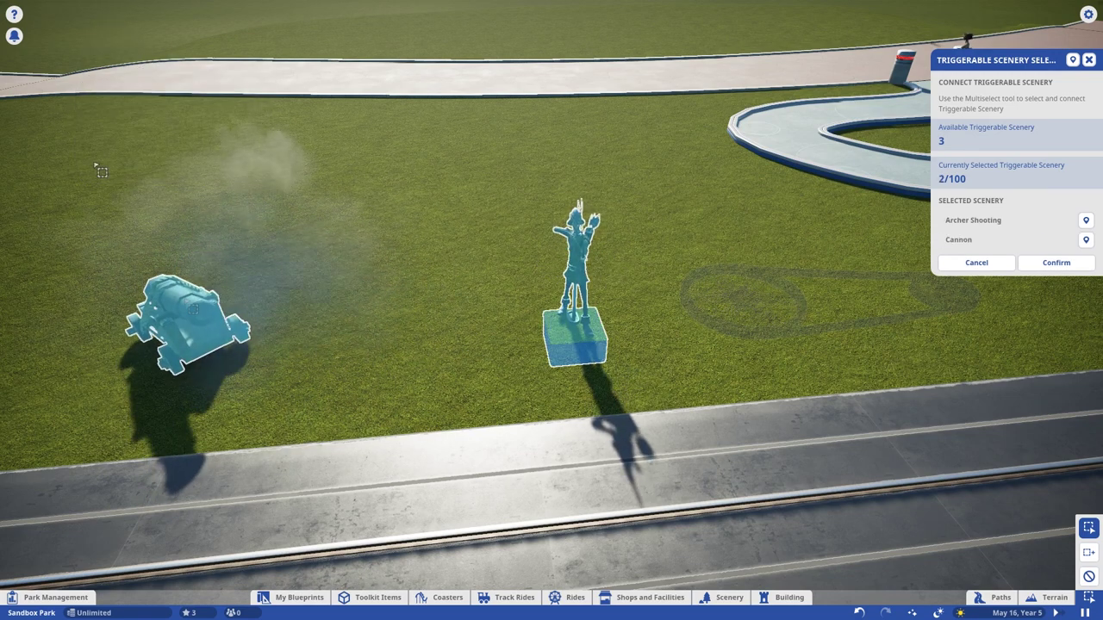
pyautogui.moveTo(96, 164); pyautogui.dragTo(873, 454)
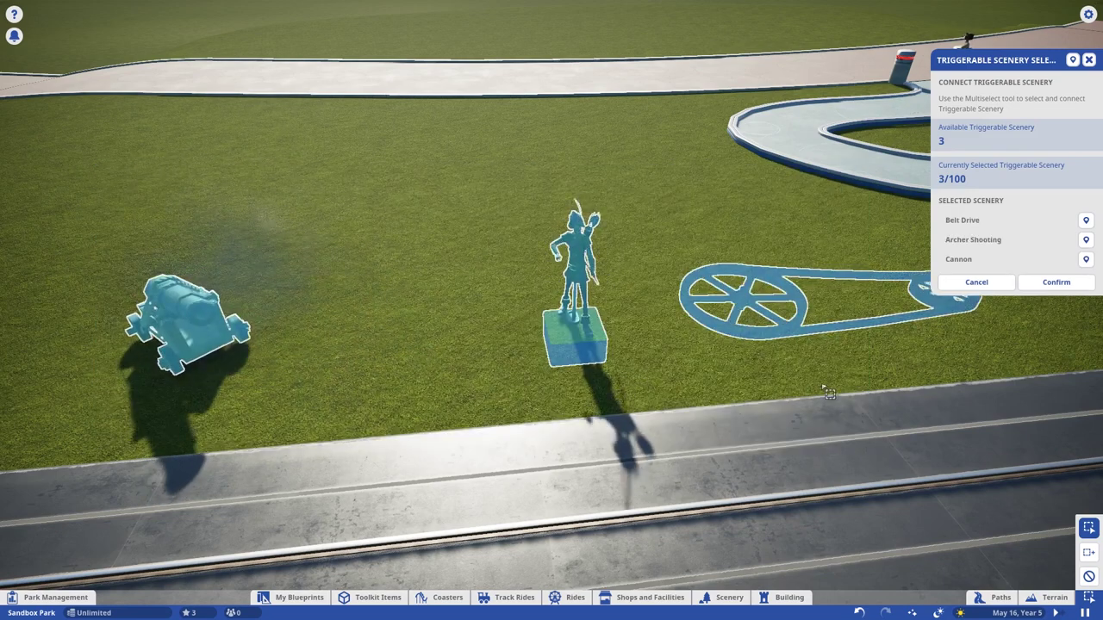
pyautogui.keyDown('ctrl'); pyautogui.click(787, 289); pyautogui.keyUp('ctrl')
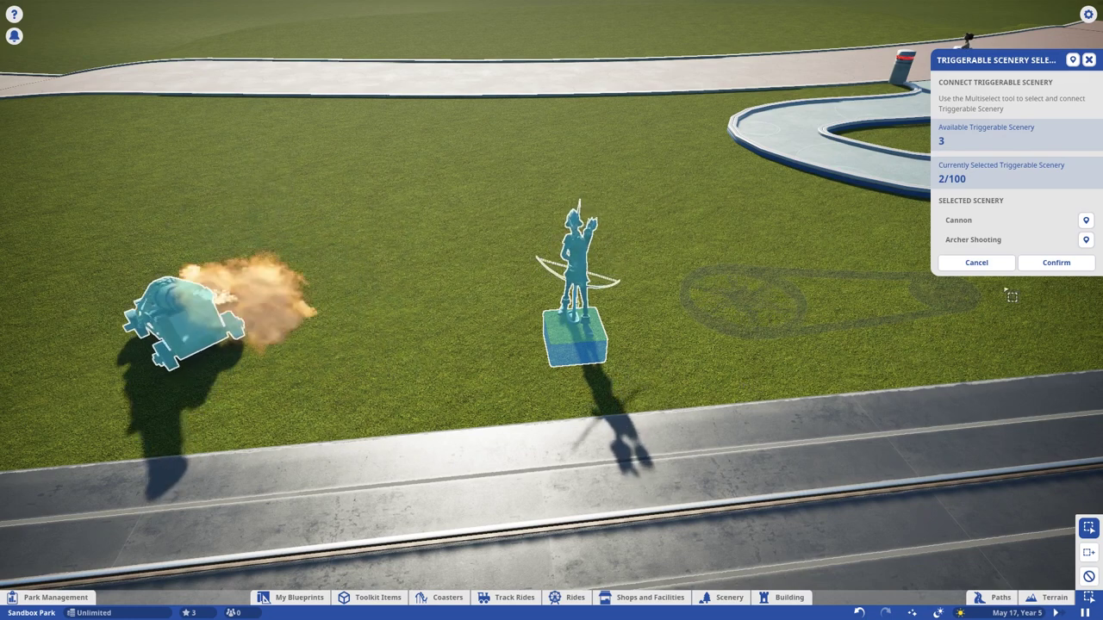
pyautogui.click(1057, 263)
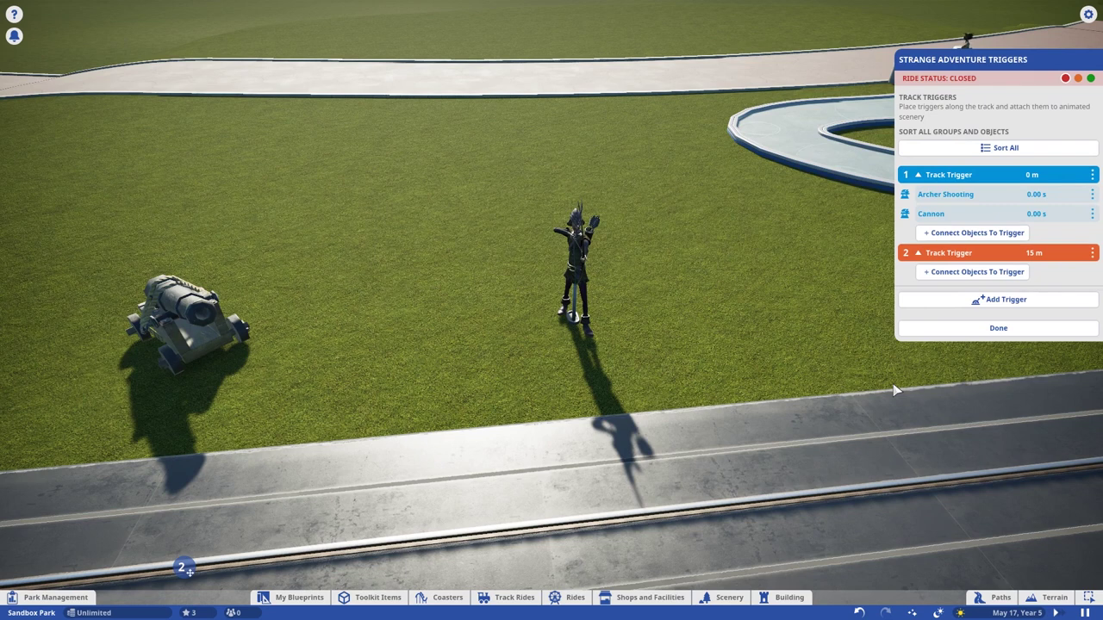
pyautogui.scroll(-5, 660, 328)
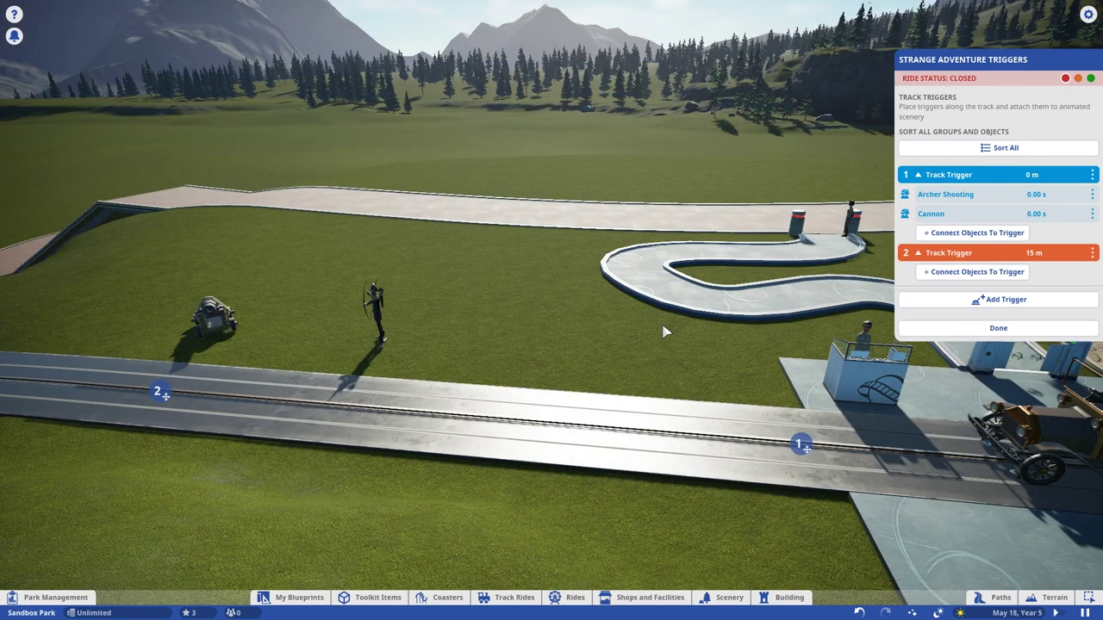
pyautogui.click(1078, 77)
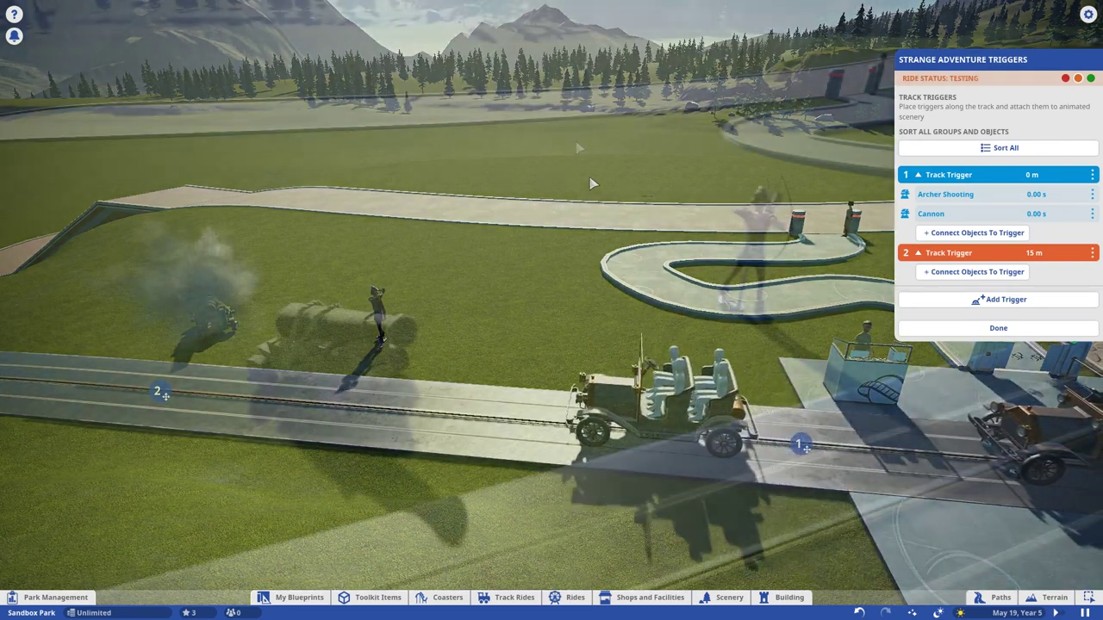
pyautogui.scroll(-5, 576, 141)
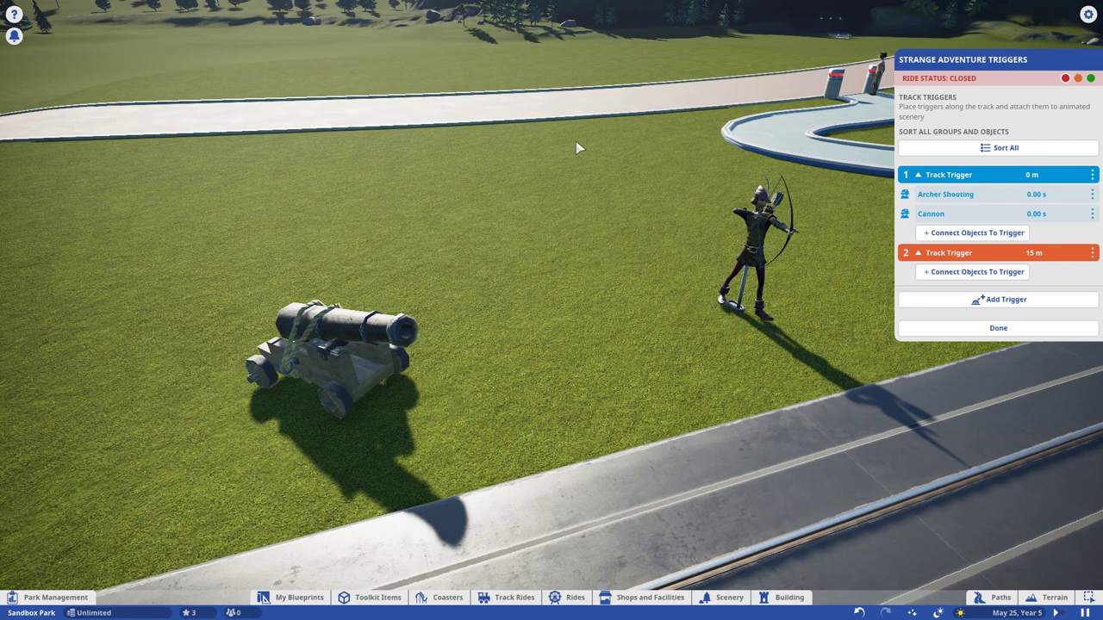
# Rename Track Trigger 1 to 'First Trigger'
pyautogui.click(965, 174)
pyautogui.write('First Trigger')
pyautogui.press('Return')
pyautogui.click(919, 175)
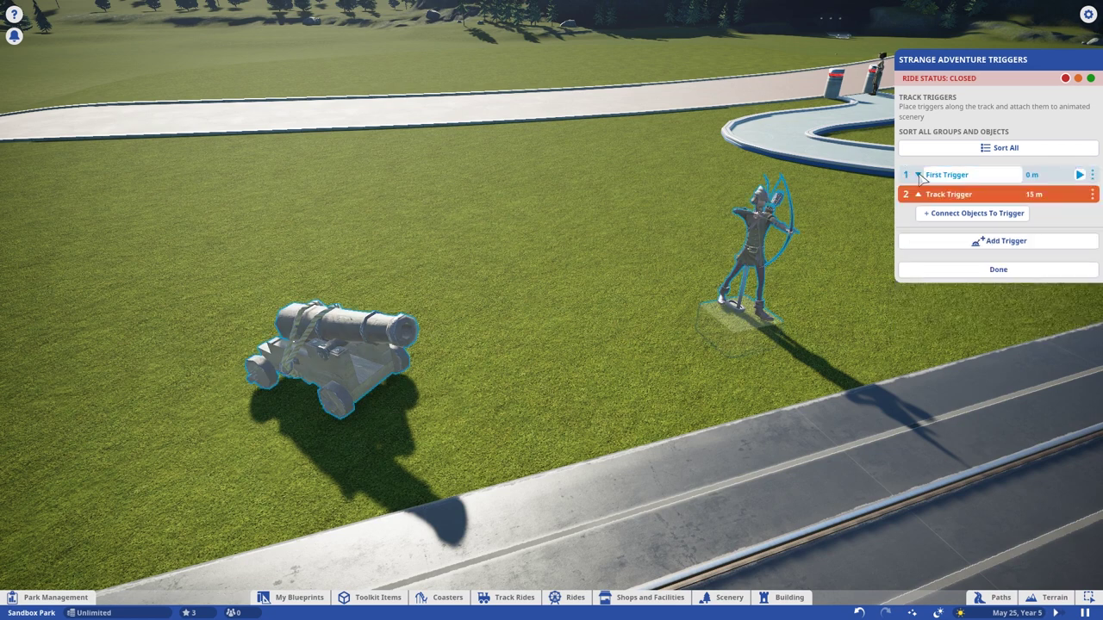
pyautogui.click(918, 175)
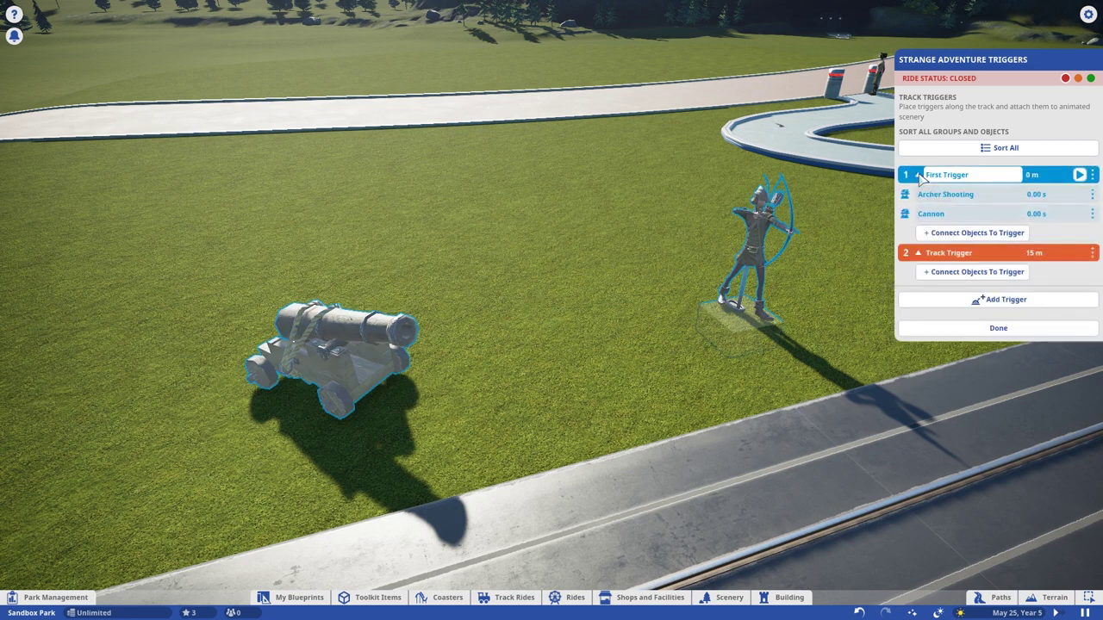
# Test-fire First Trigger and give it a dark red colour code
pyautogui.click(1080, 175)
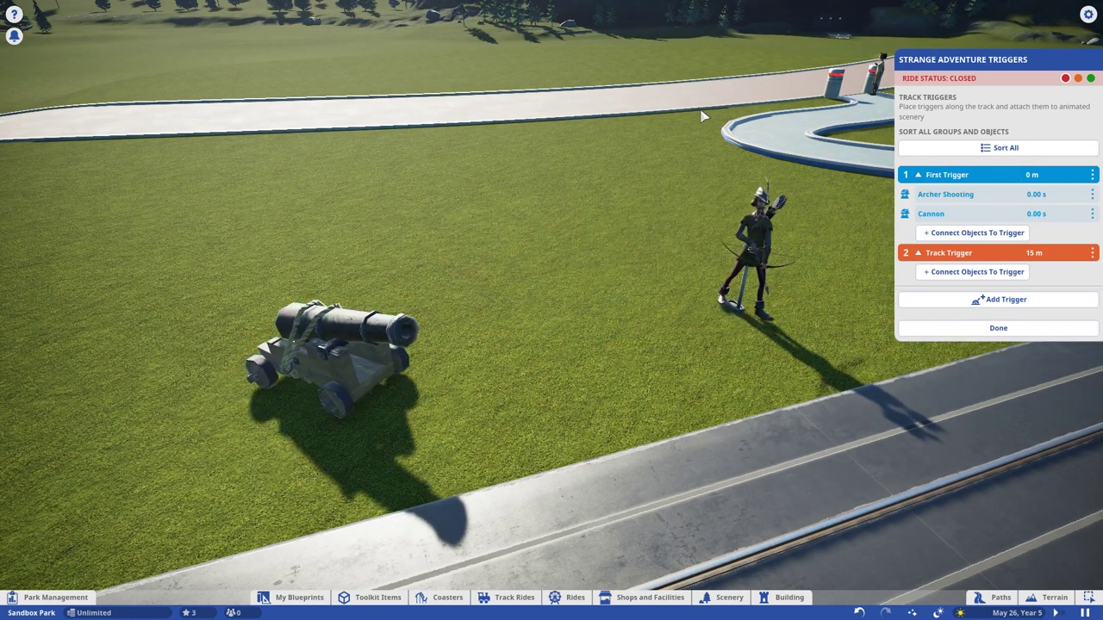
pyautogui.click(1092, 175)
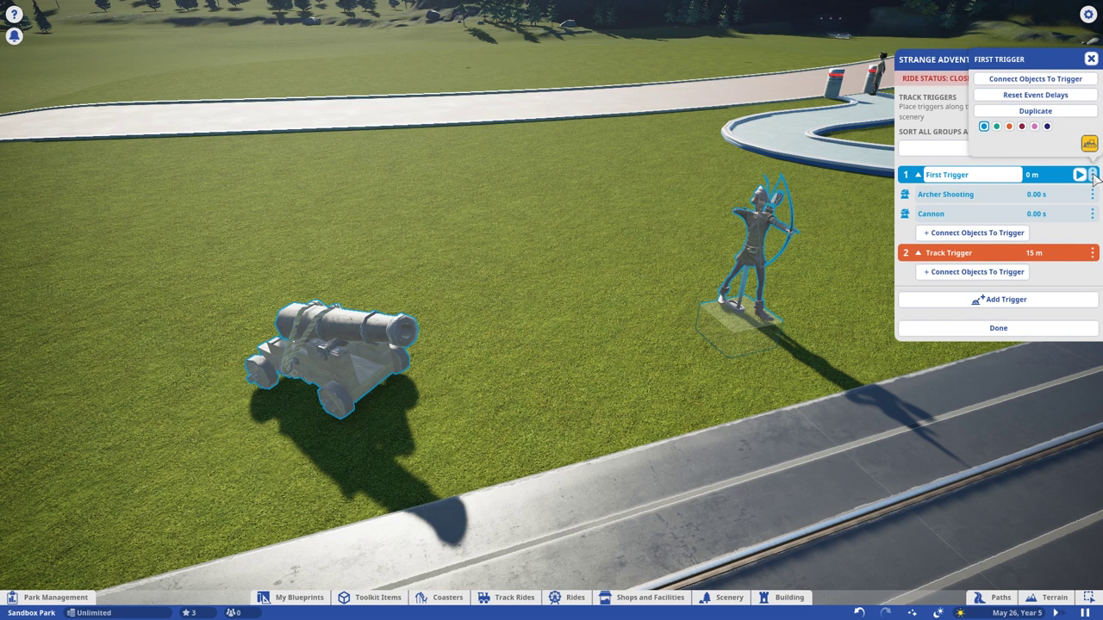
pyautogui.click(1010, 126)
pyautogui.click(1022, 127)
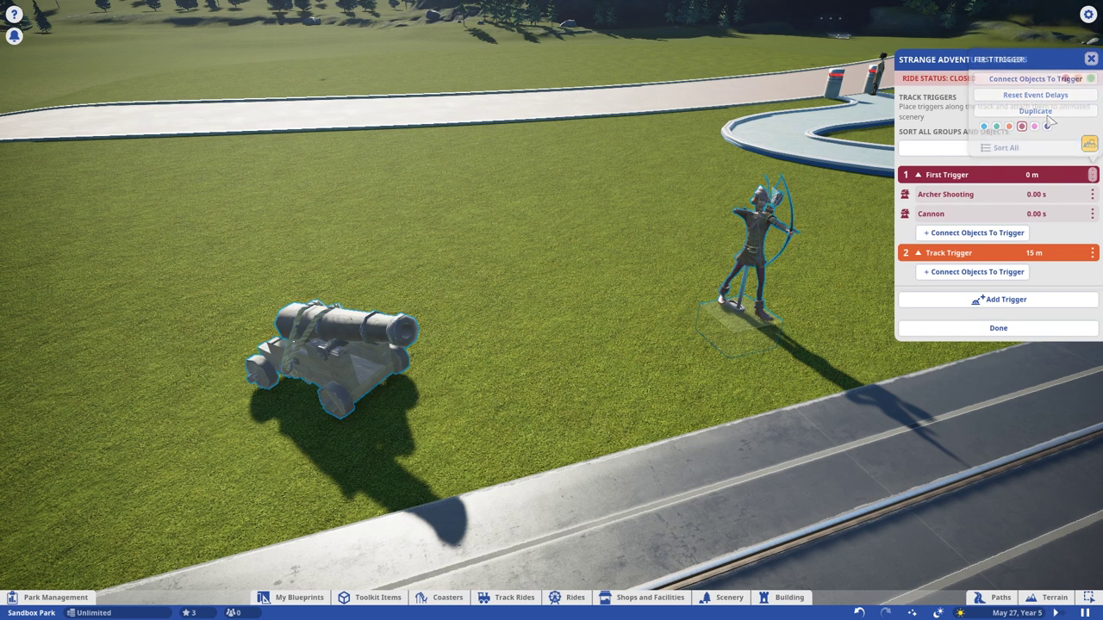
pyautogui.click(998, 212)
# Rename the Cannon entry to 'Cannon 1' and test-fire it
pyautogui.click(999, 213)
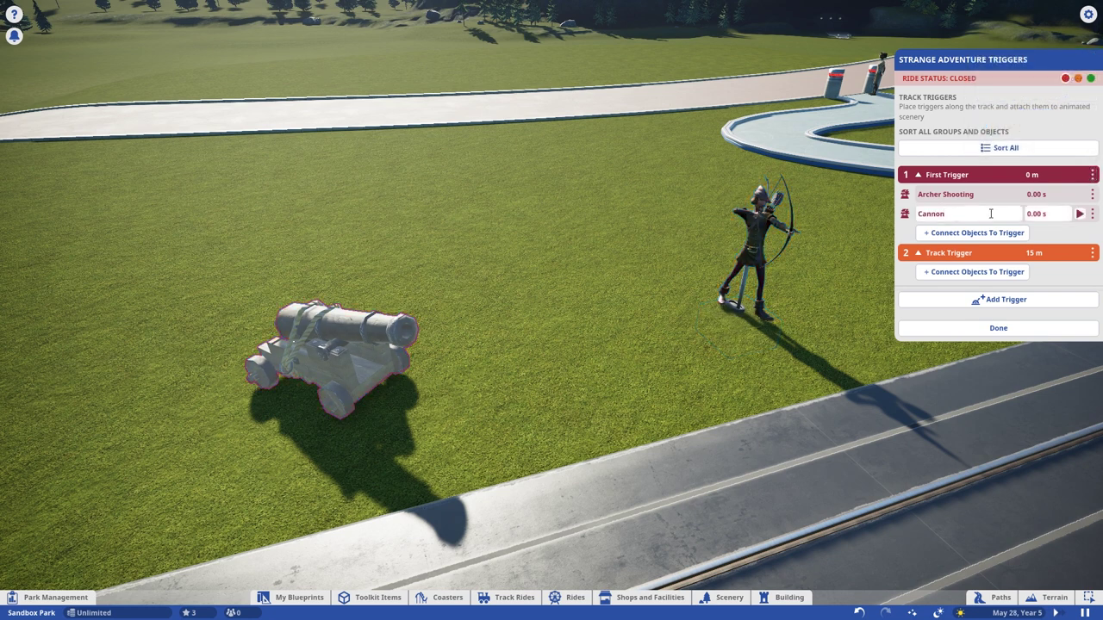
pyautogui.click(646, 273)
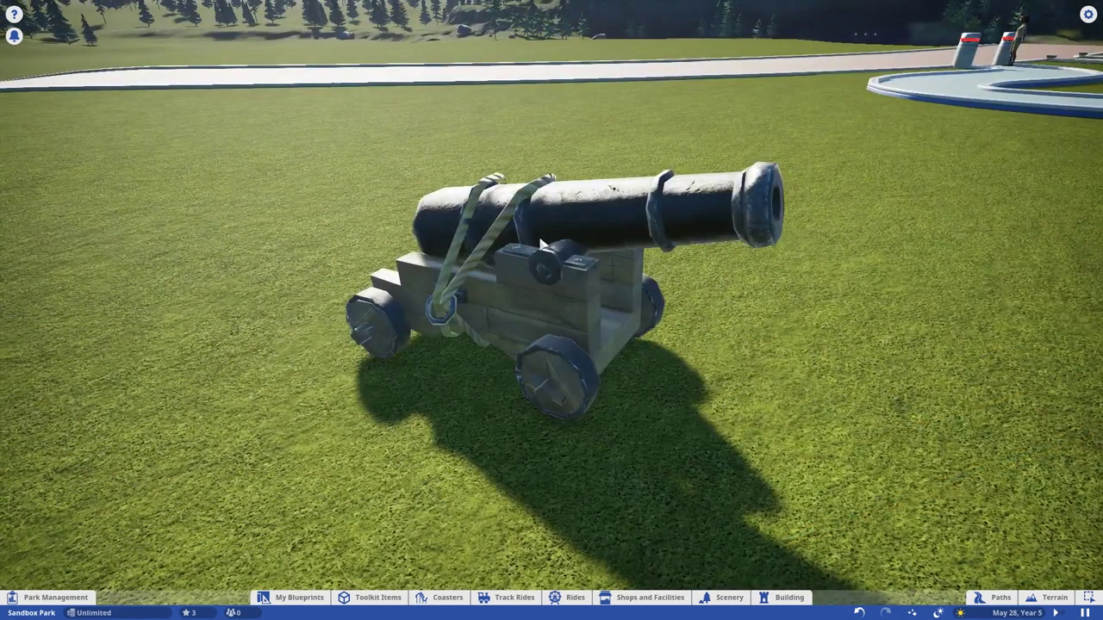
pyautogui.click(543, 244)
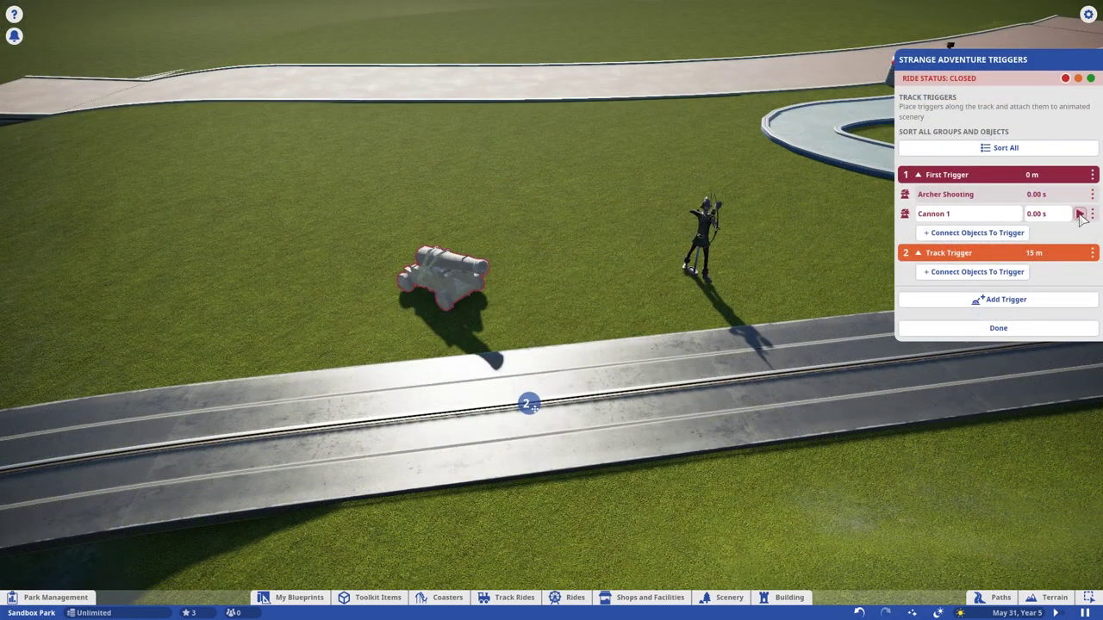
pyautogui.click(1080, 214)
# Give Cannon 1 a 3.00 s delay, test First Trigger, and view the cannon's details
pyautogui.click(1052, 217)
pyautogui.write('3')
pyautogui.press('Return')
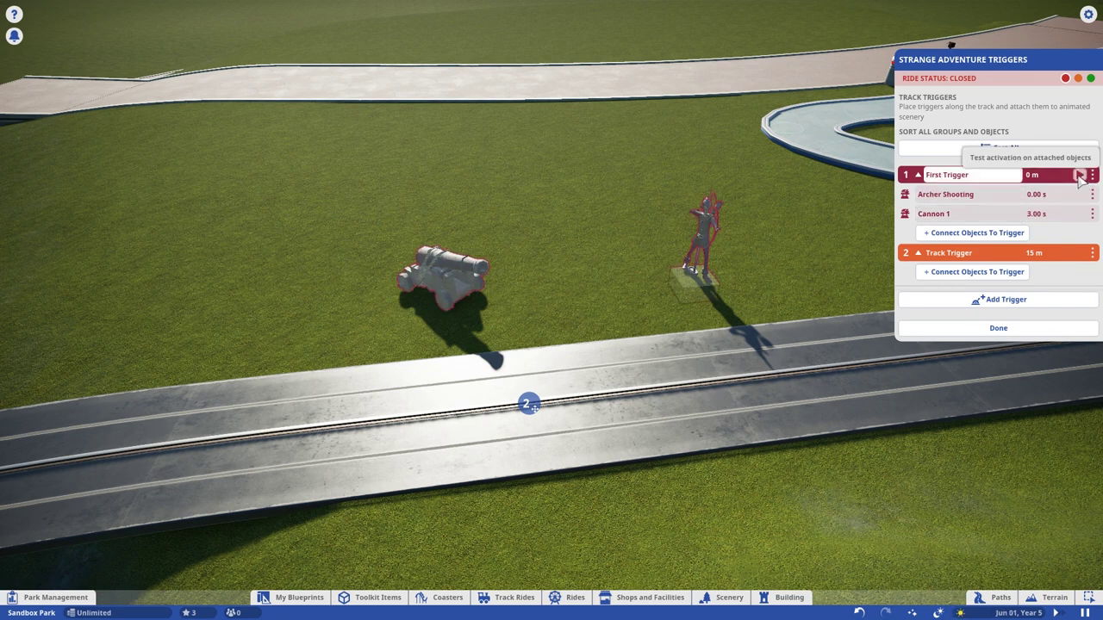
pyautogui.click(1080, 176)
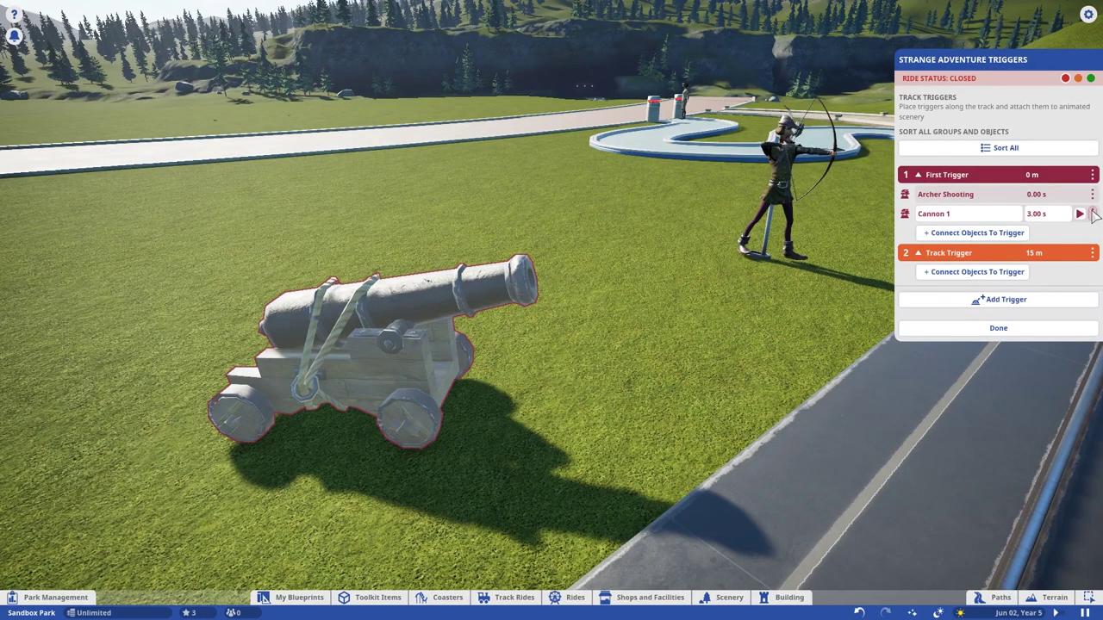
pyautogui.click(1092, 214)
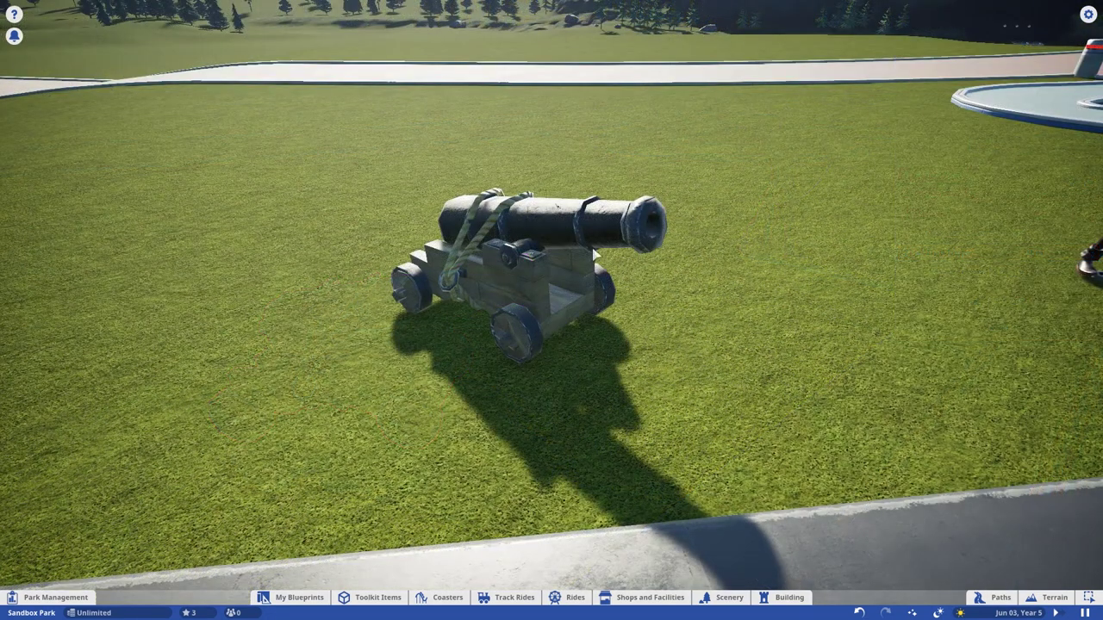
pyautogui.click(528, 238)
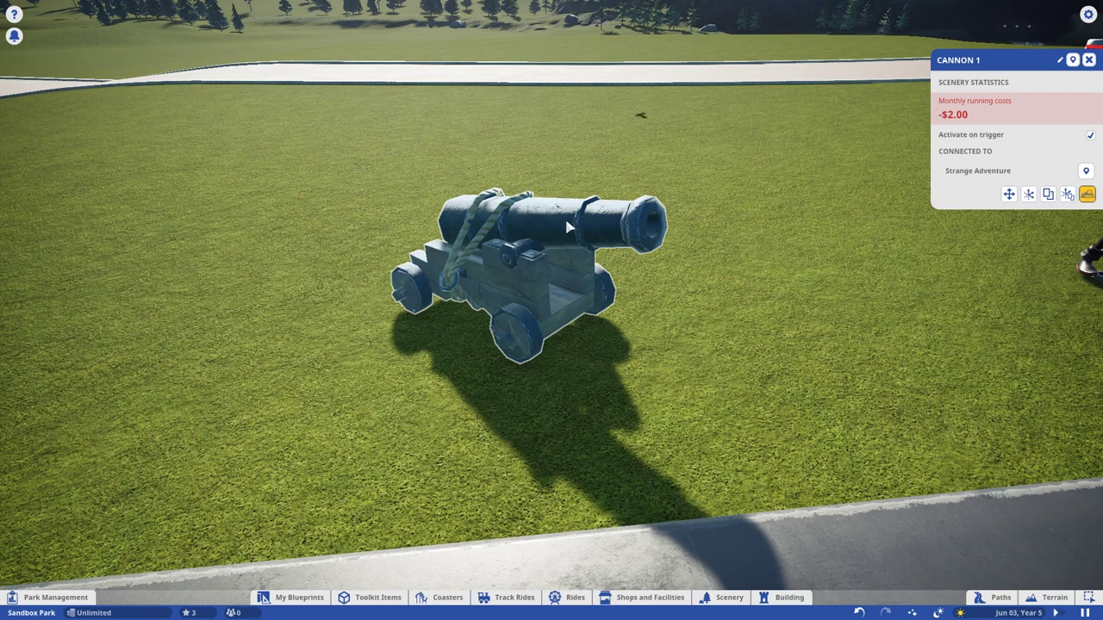
# Turn Cannon 1's Activate on trigger off and back on
pyautogui.click(1090, 136)
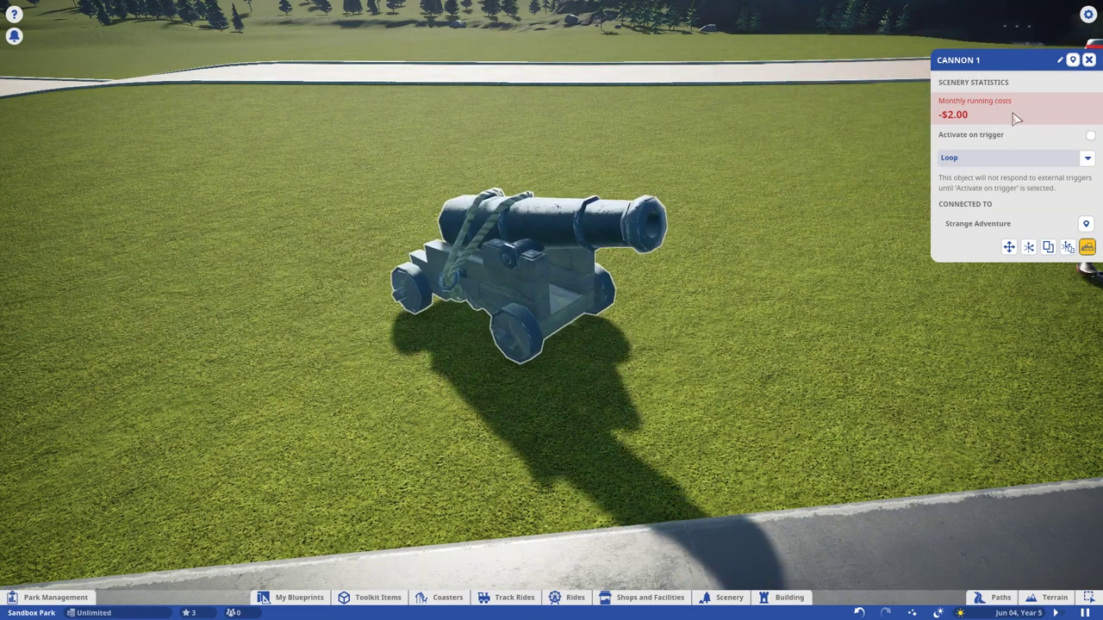
pyautogui.click(1090, 136)
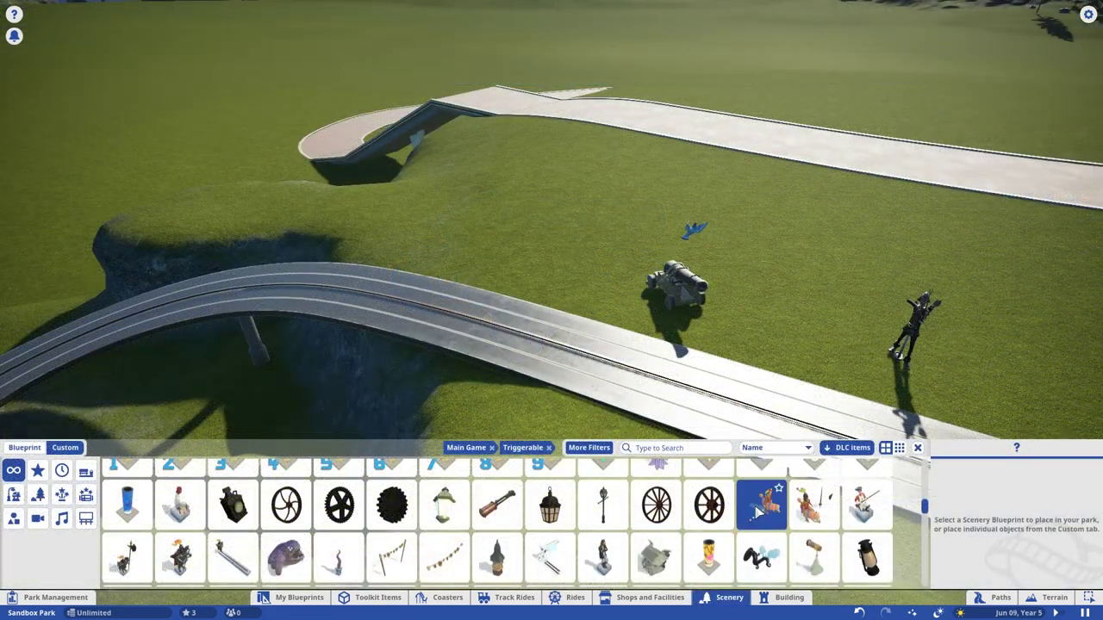
# Place a Jester Juggling animatronic on the hill beside the track
pyautogui.click(756, 512)
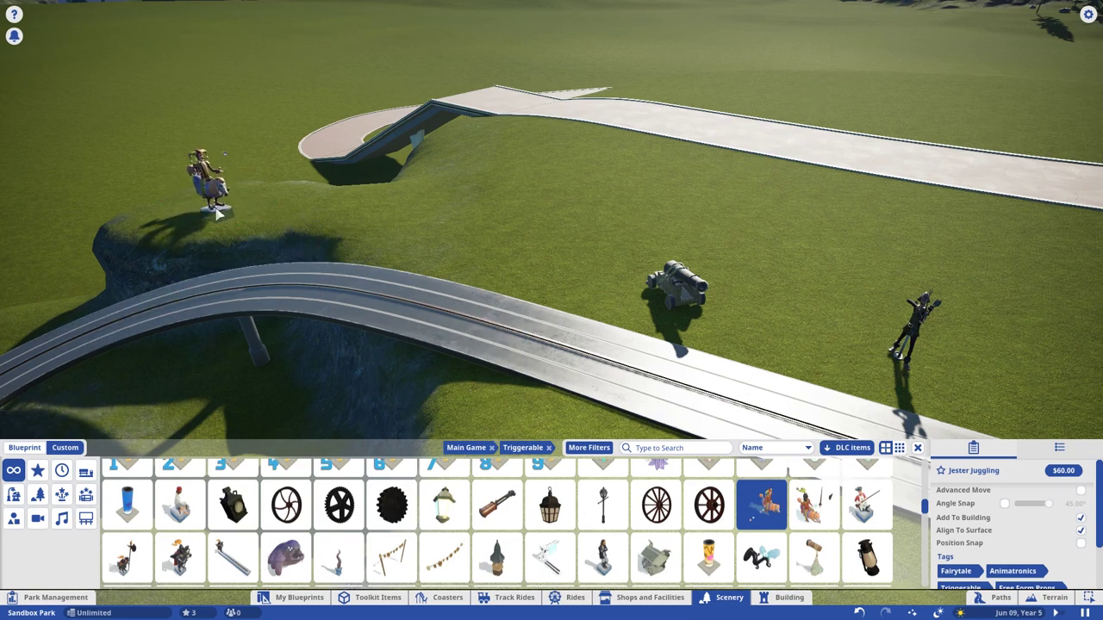
pyautogui.click(217, 214)
pyautogui.rightClick(432, 226)
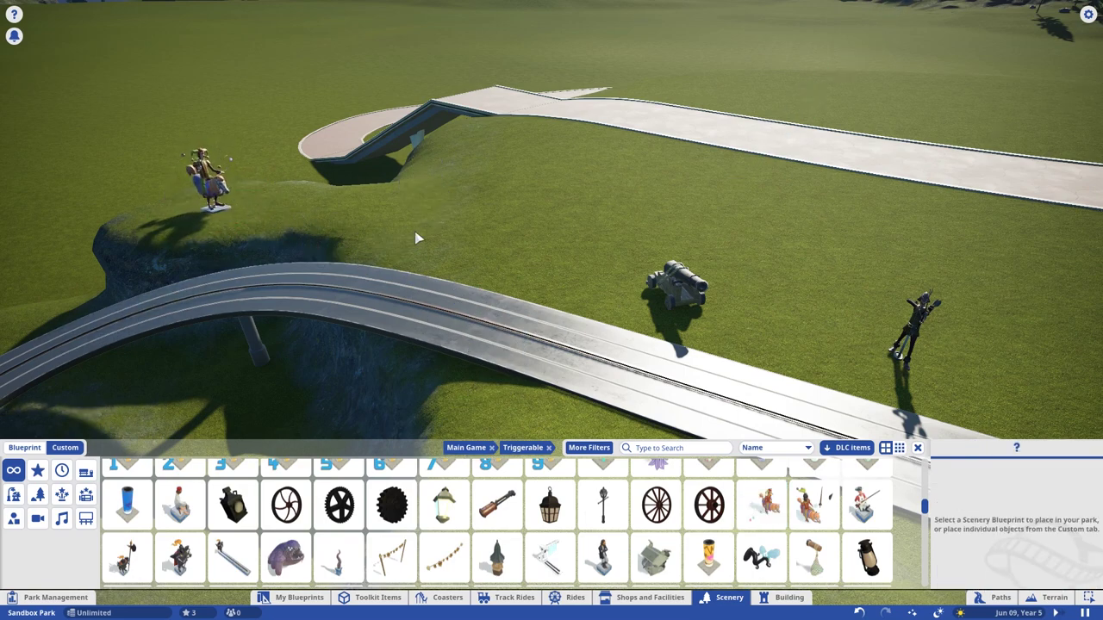
# Reopen the Strange Adventure trigger sequence editor and expand First Trigger's objects
pyautogui.click(519, 329)
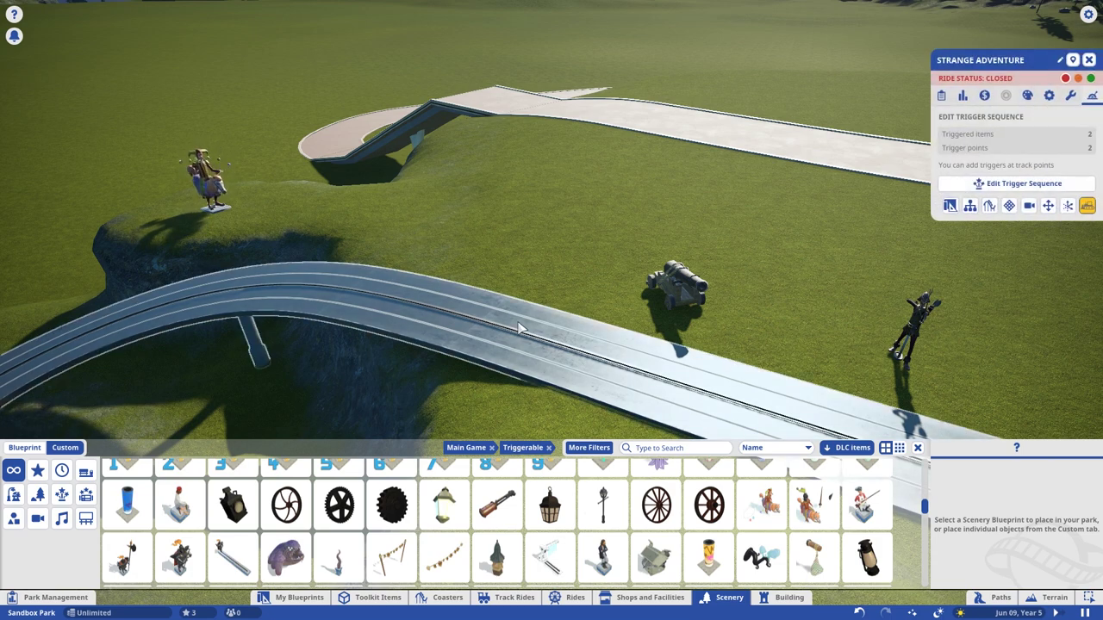
pyautogui.click(1000, 184)
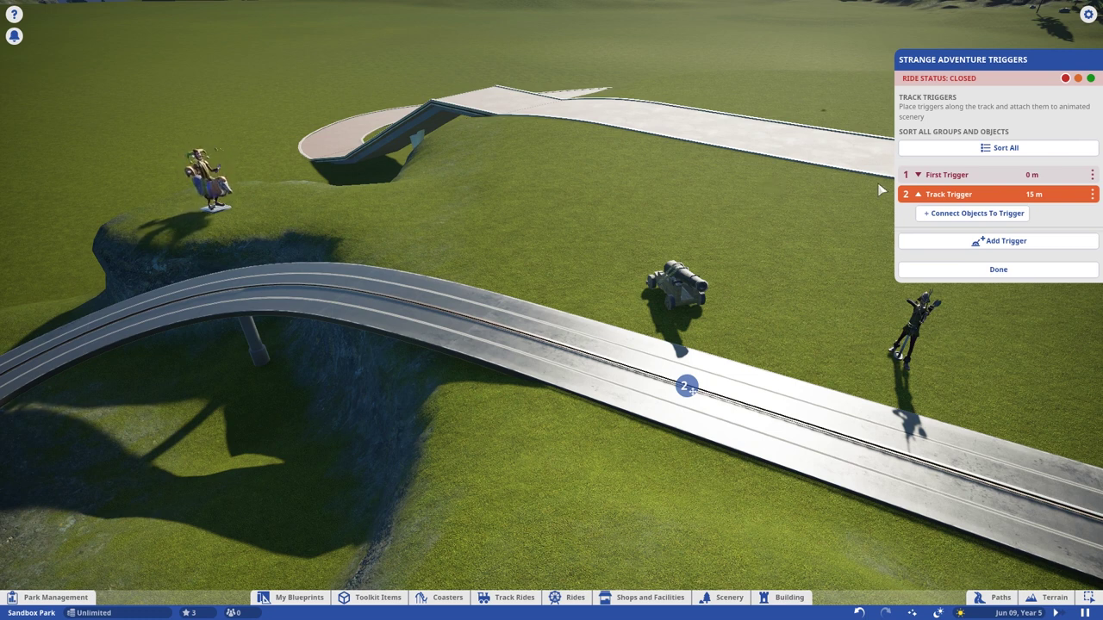
pyautogui.click(917, 175)
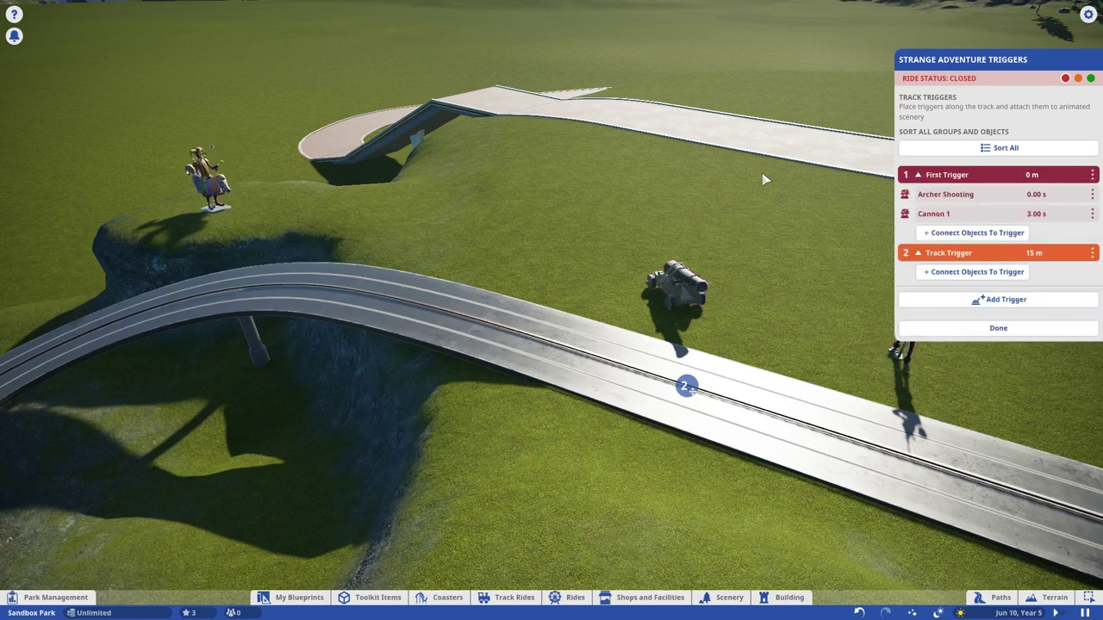
# Connect the Jester Juggling statue to the second track trigger
pyautogui.click(952, 272)
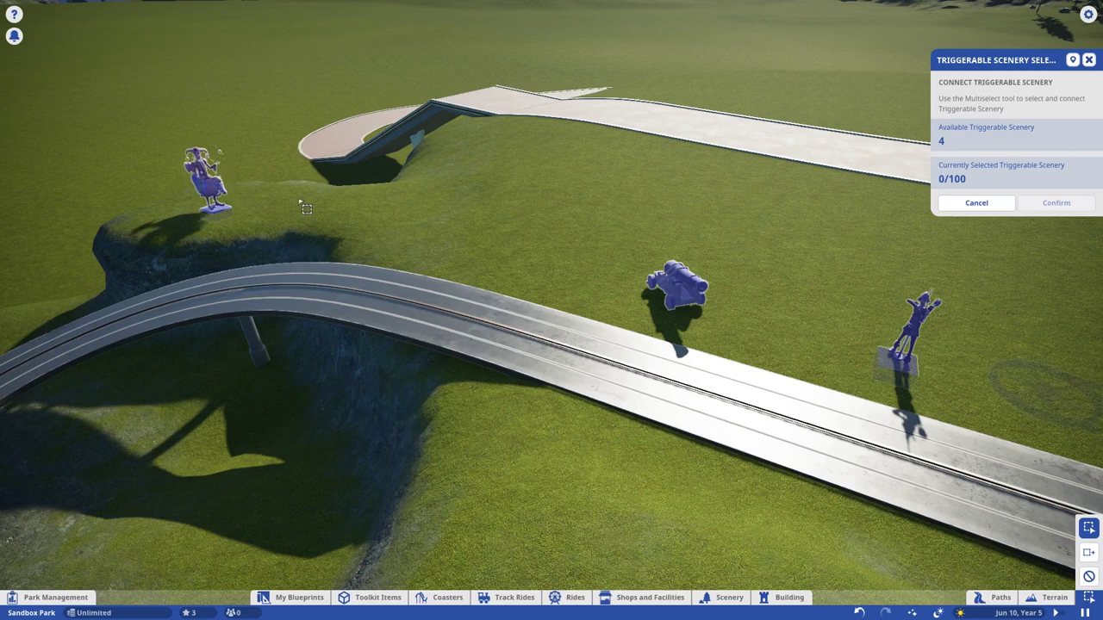
pyautogui.click(210, 188)
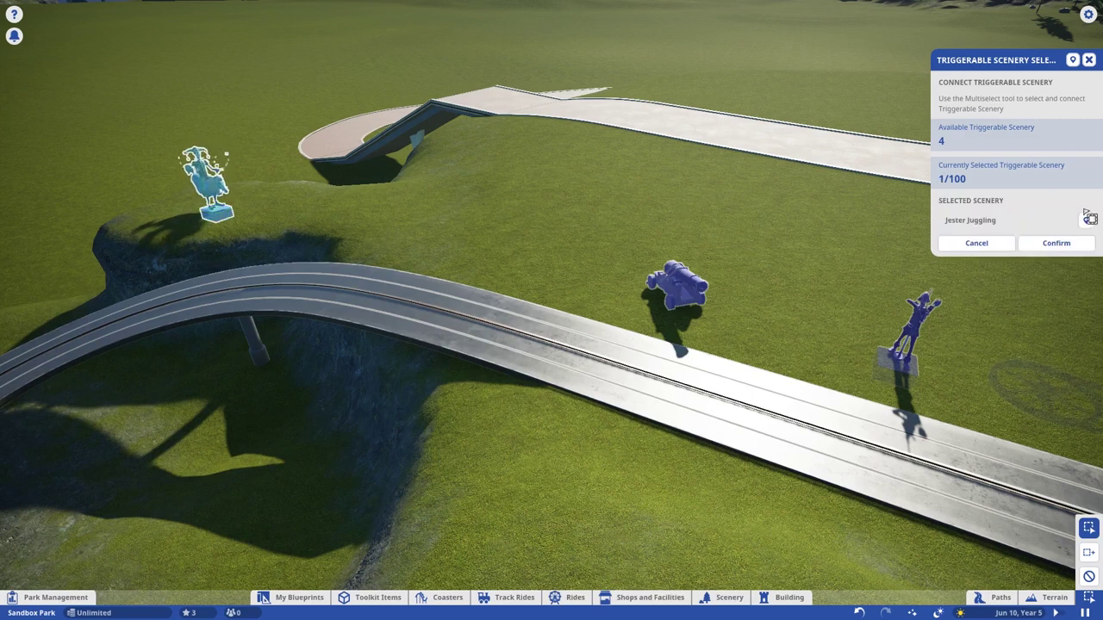
pyautogui.click(1057, 243)
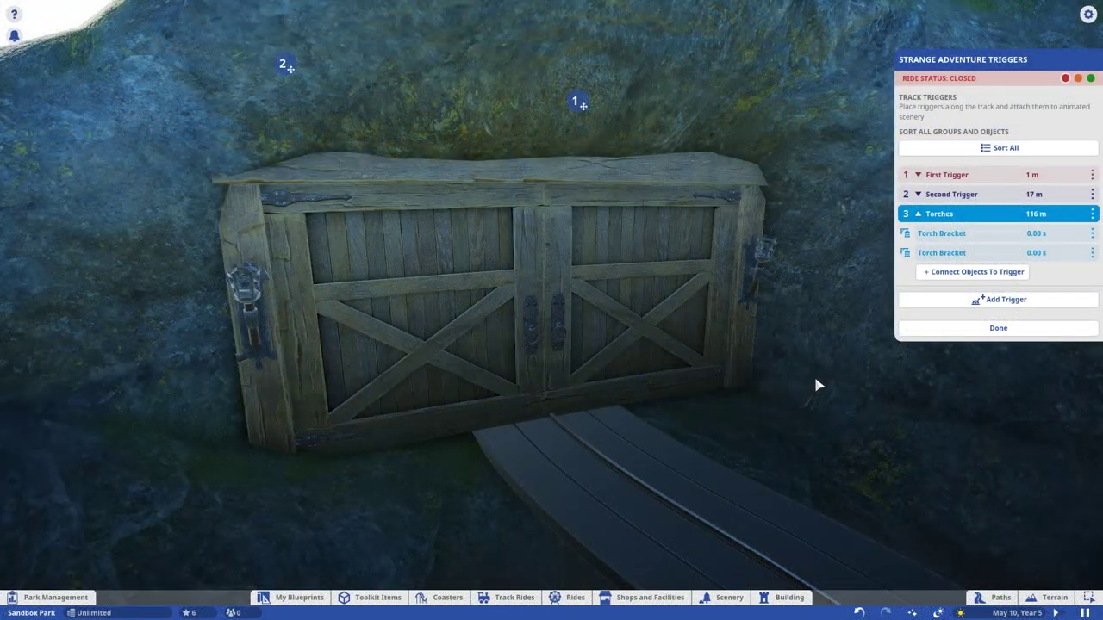
# Switch the torch brackets from Play on Trigger to Activate on Trigger, then test both door torches
pyautogui.click(1092, 253)
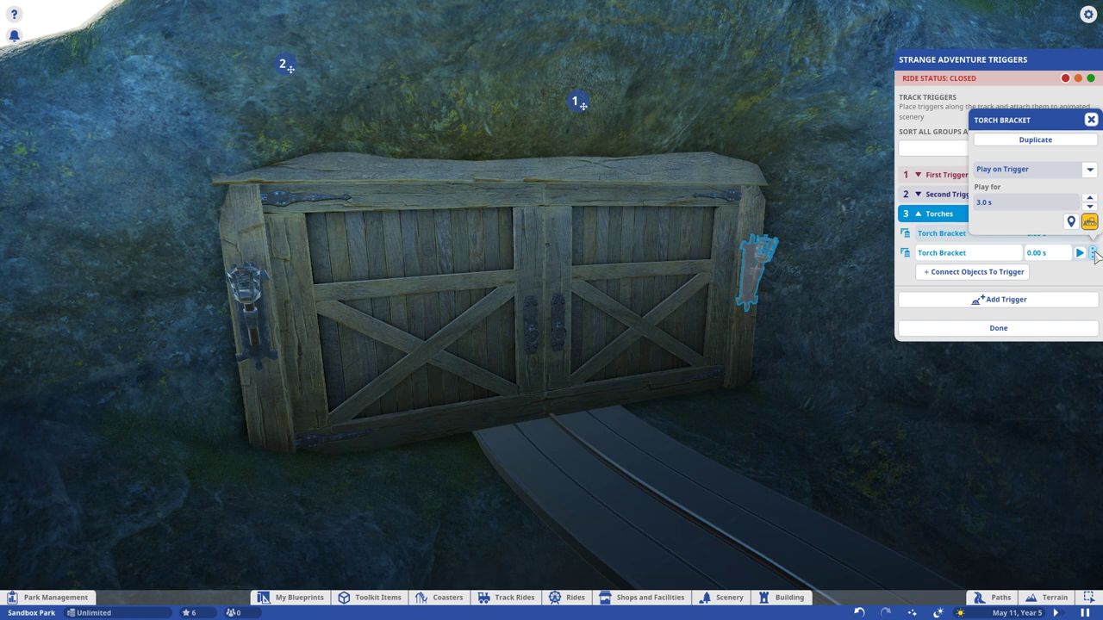
pyautogui.click(1092, 252)
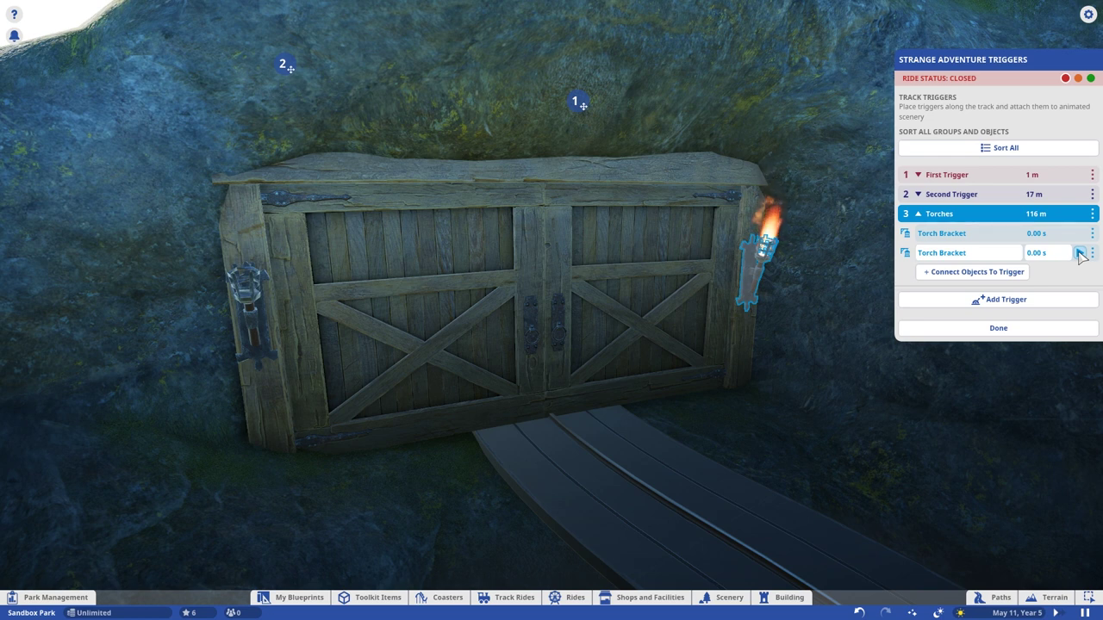
pyautogui.click(1092, 253)
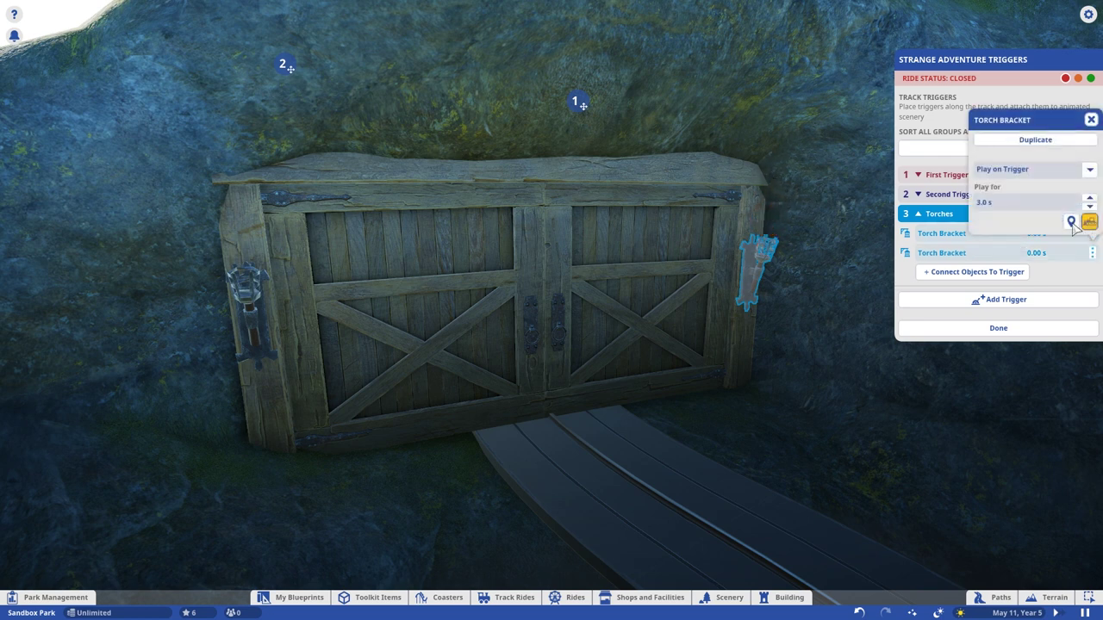
pyautogui.click(1034, 168)
pyautogui.click(1025, 199)
pyautogui.click(1093, 233)
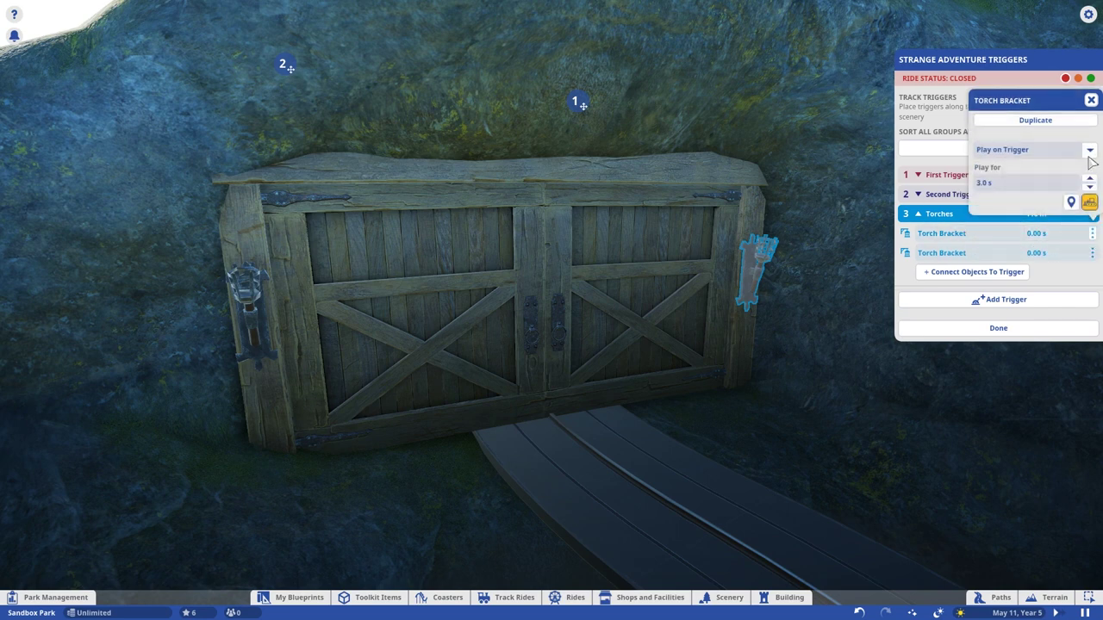
pyautogui.click(1034, 150)
pyautogui.click(1025, 180)
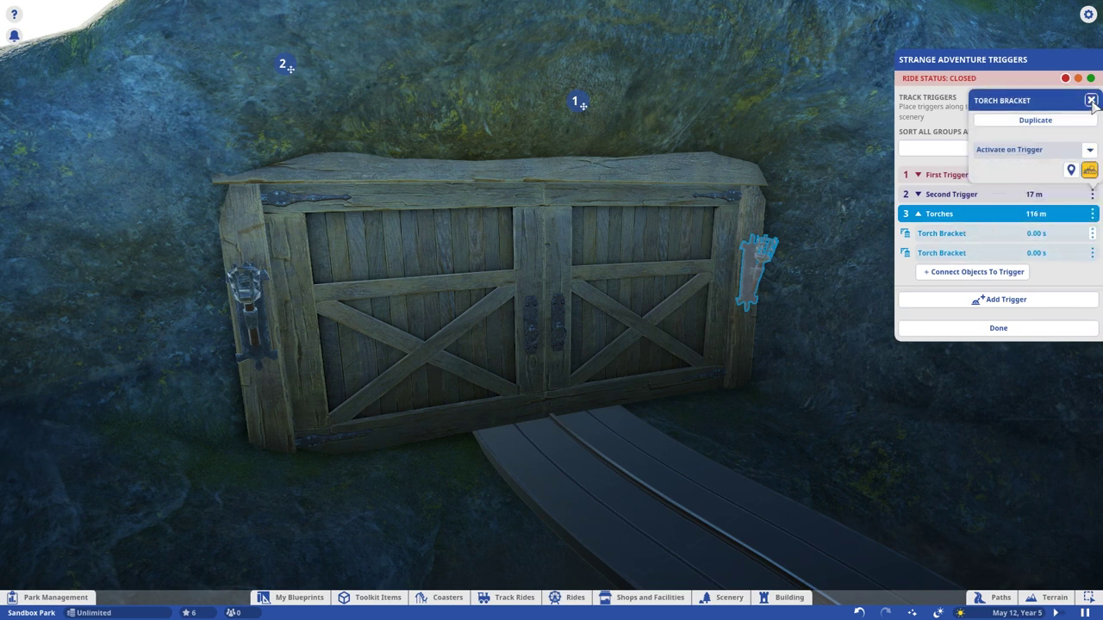
pyautogui.click(1091, 101)
pyautogui.click(1079, 214)
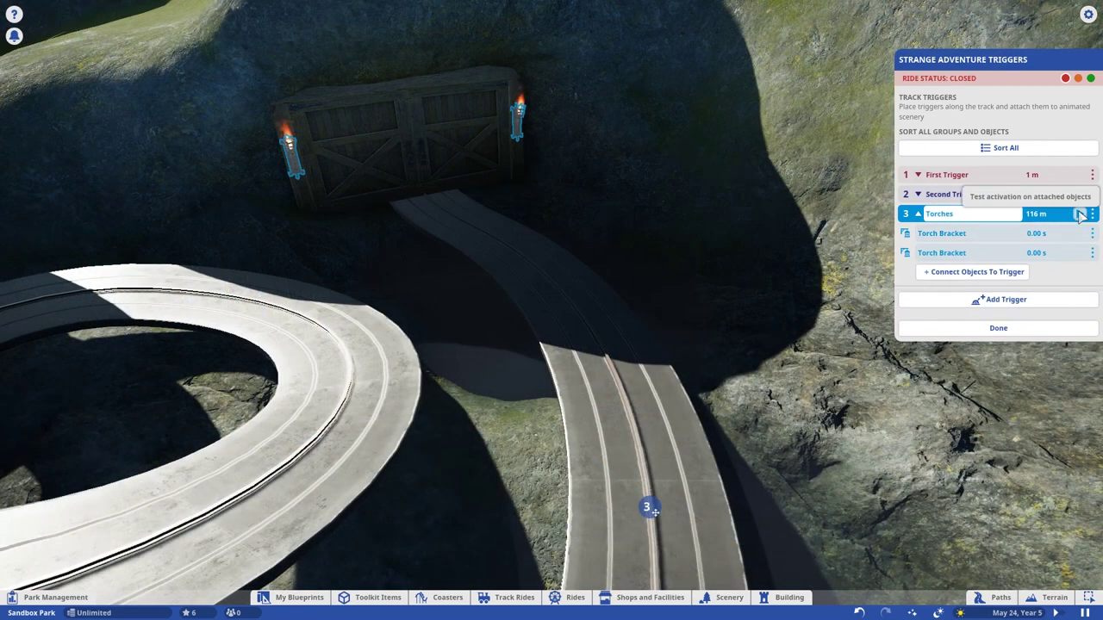
# Duplicate the Torches trigger and move the copy, marker 4, up the track to 140 m
pyautogui.click(1092, 213)
pyautogui.click(1035, 149)
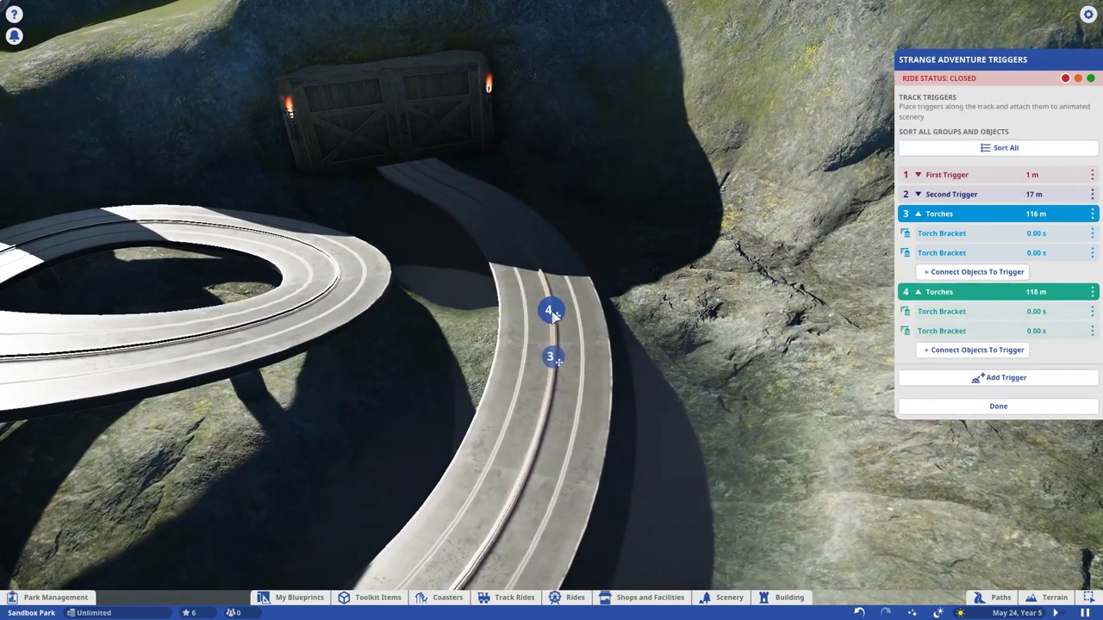
pyautogui.moveTo(553, 314)
pyautogui.mouseDown()
pyautogui.moveTo(388, 140)
pyautogui.moveTo(404, 122)
pyautogui.mouseUp()
# Set both Torch Brackets on the copied trigger to Deactivate on Trigger
pyautogui.click(1092, 311)
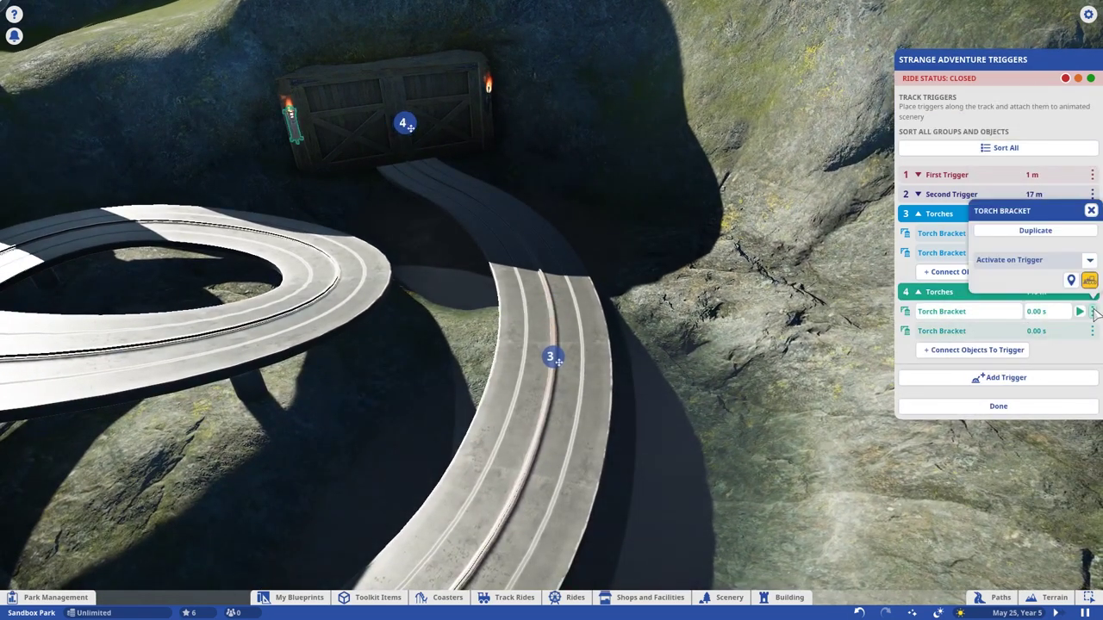
pyautogui.click(1090, 259)
pyautogui.click(1009, 305)
pyautogui.click(1091, 211)
pyautogui.click(1092, 252)
pyautogui.click(1089, 279)
pyautogui.click(1021, 328)
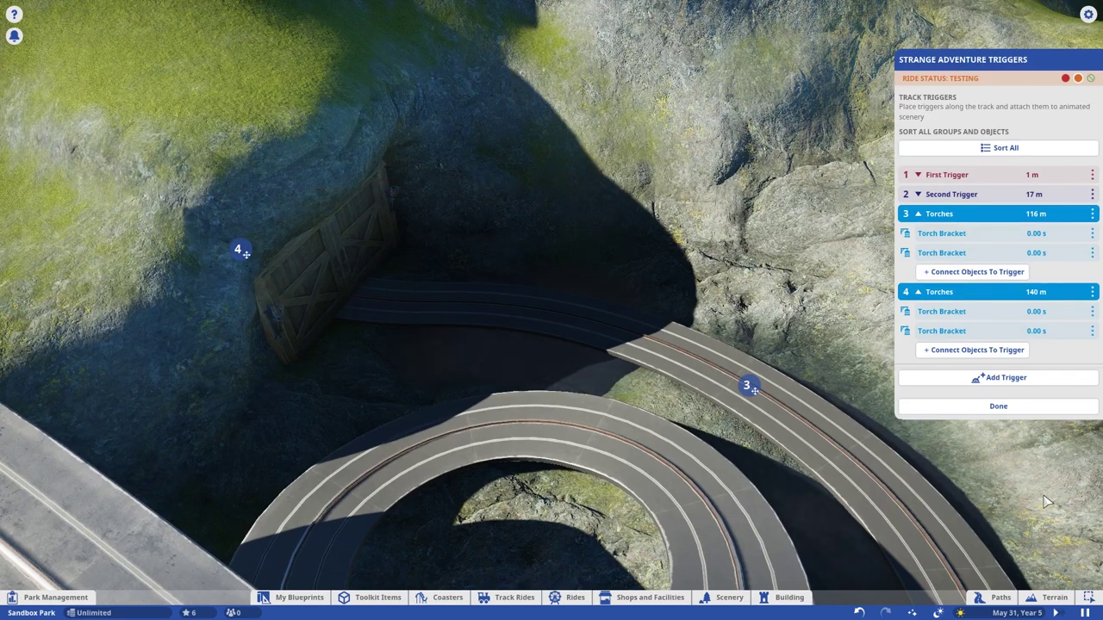
# Set Oil Lamp 1 to Repeat Toggle on Trigger with a 0.1 s interval, previewing its flicker
pyautogui.click(1091, 232)
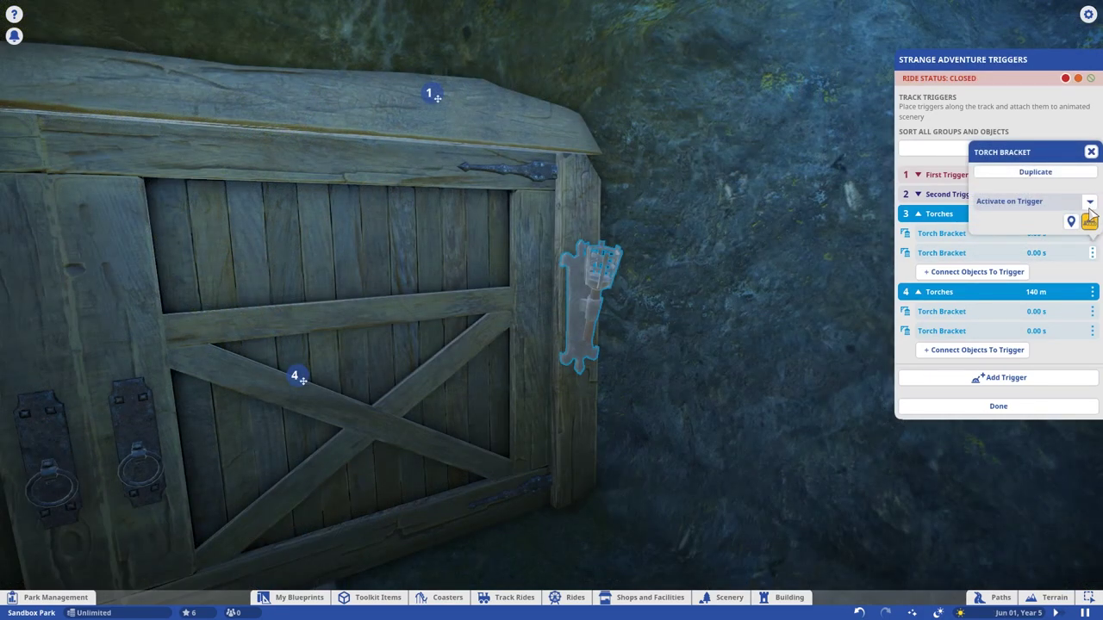
pyautogui.click(1090, 203)
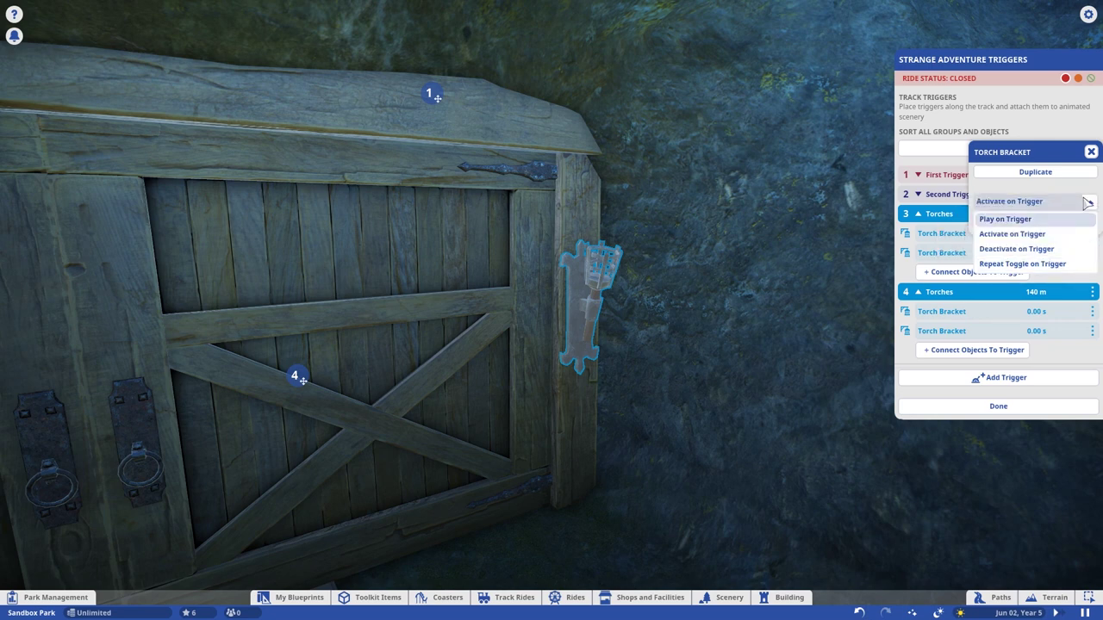
pyautogui.click(1092, 153)
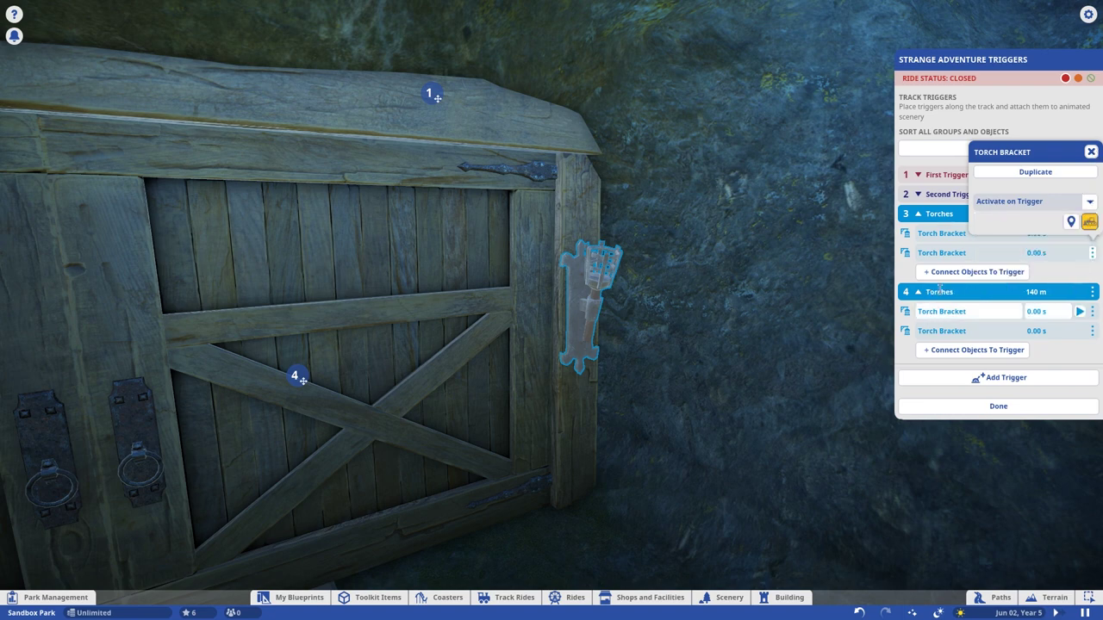
pyautogui.click(1092, 152)
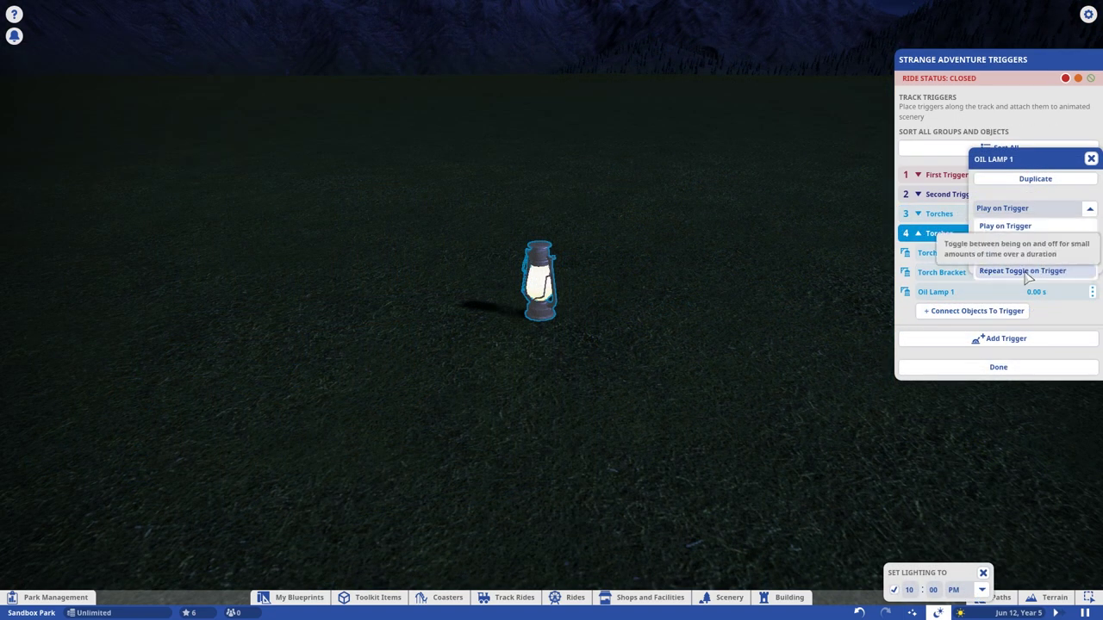
pyautogui.click(1010, 270)
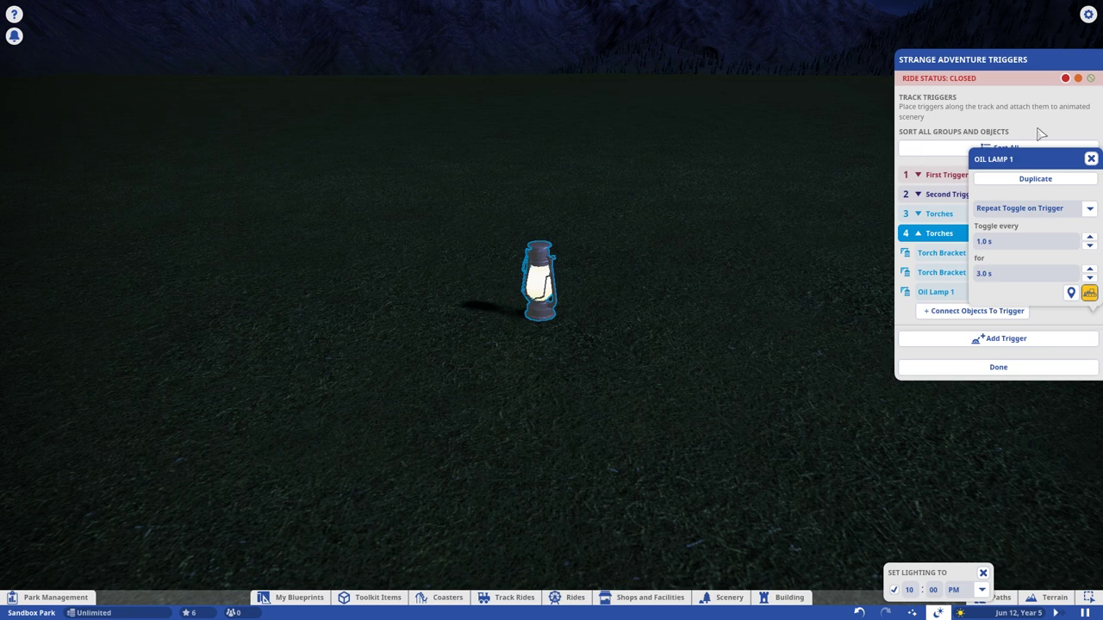
pyautogui.click(1091, 159)
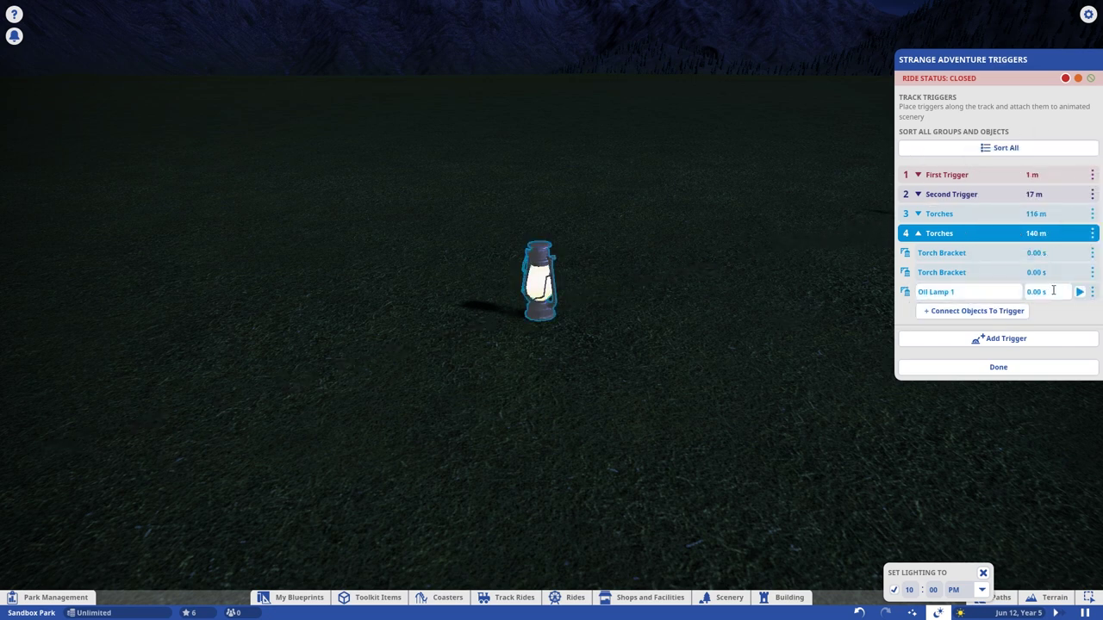
pyautogui.click(1081, 292)
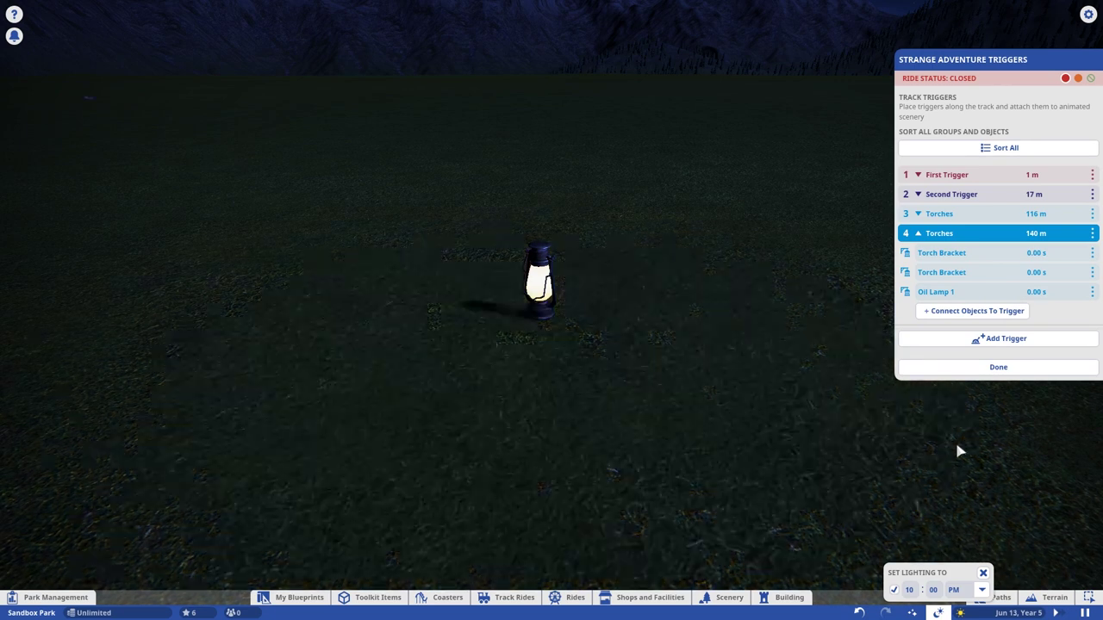
pyautogui.click(1029, 292)
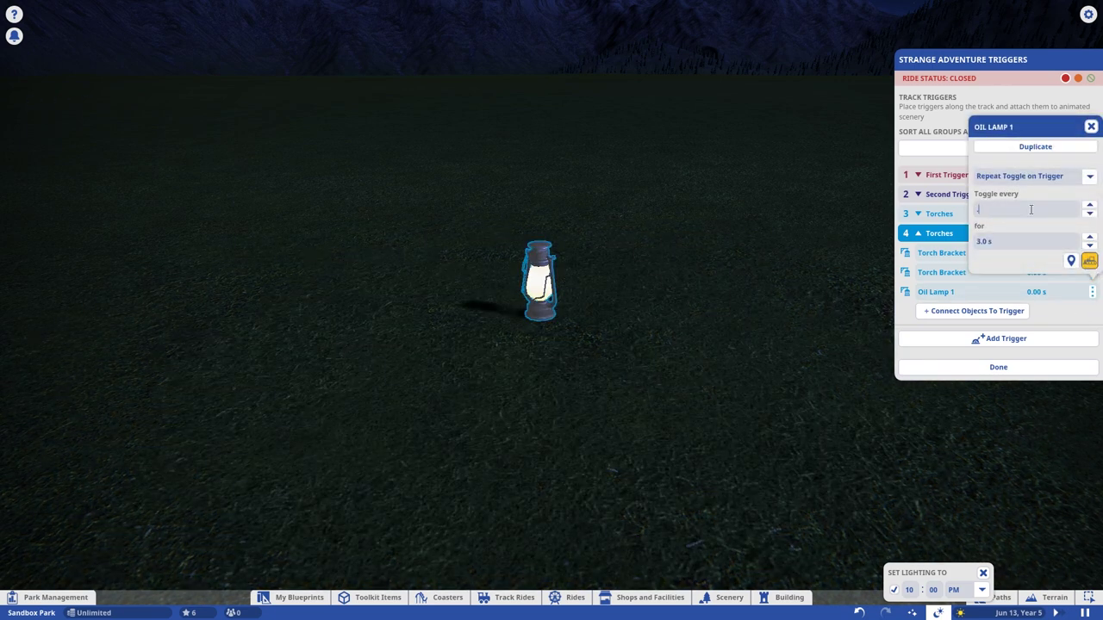
pyautogui.press('Return')
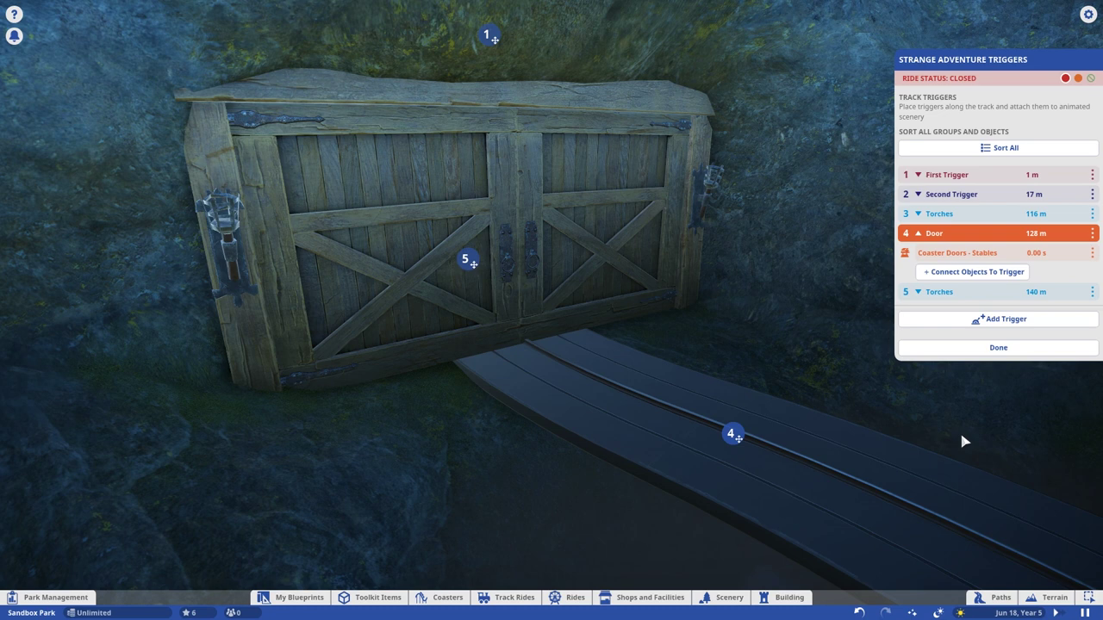
# Set the Coaster Doors - Stables to Open Door on trigger and preview them swinging open
pyautogui.click(1093, 253)
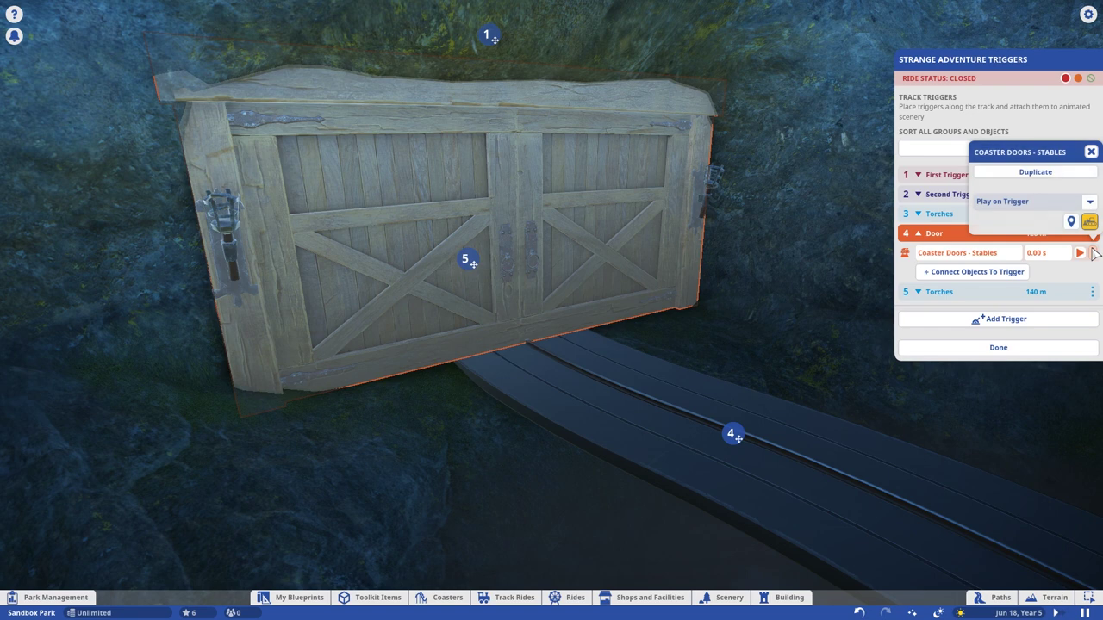
pyautogui.click(1090, 202)
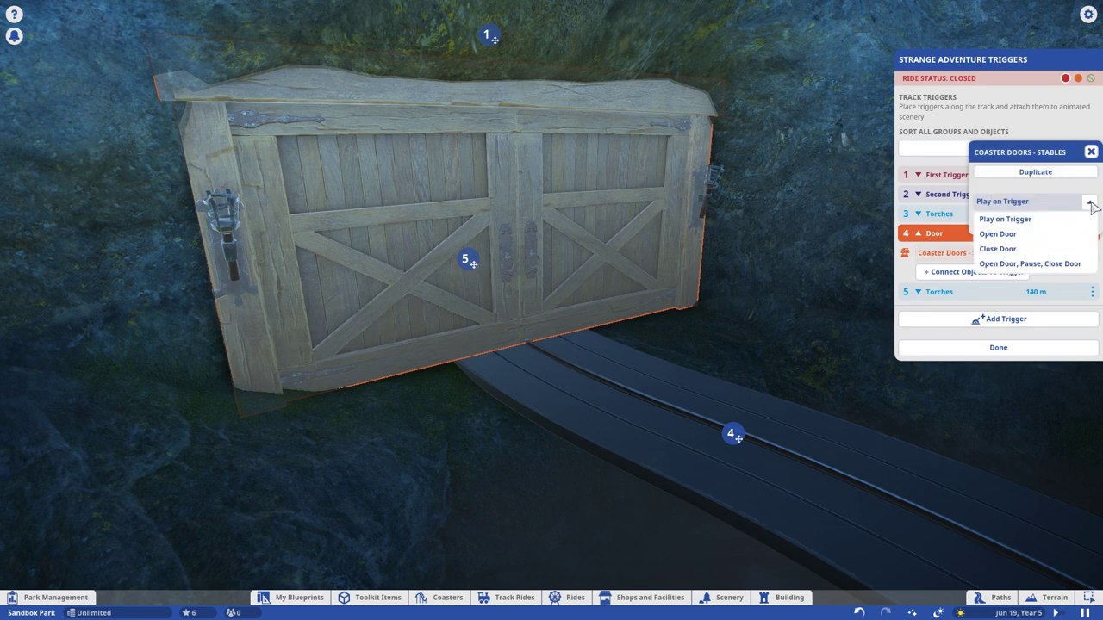
pyautogui.click(1091, 153)
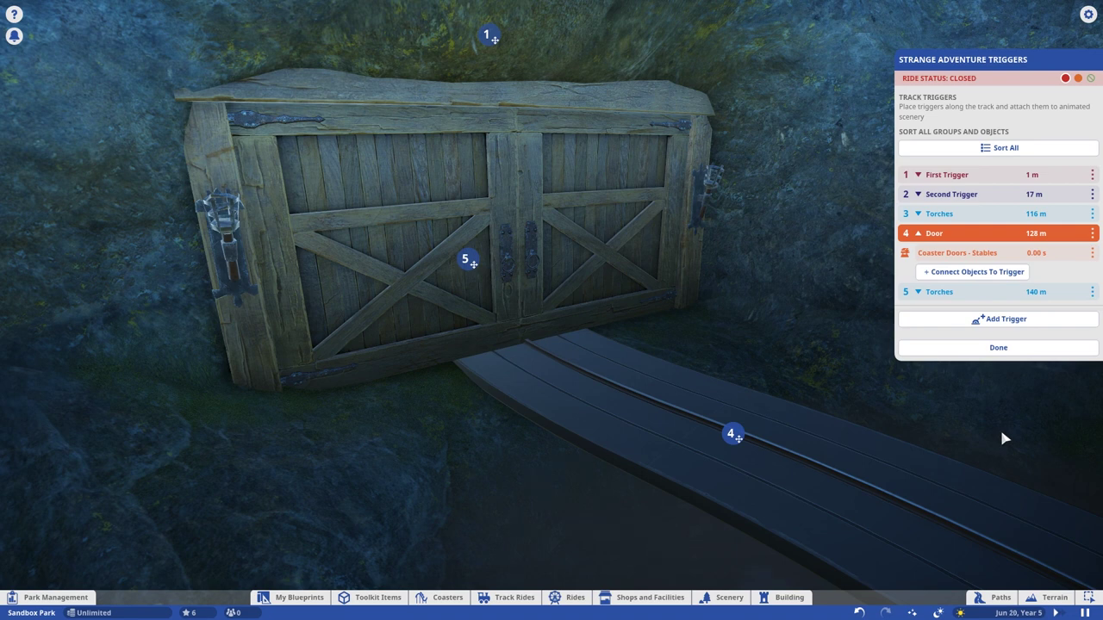
pyautogui.click(1092, 253)
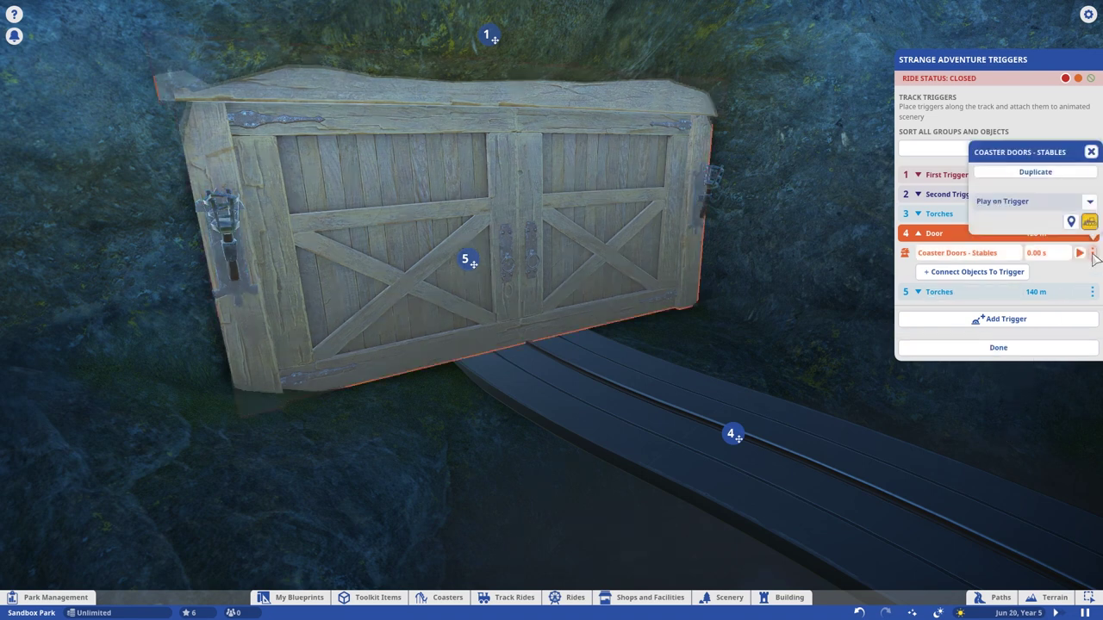
pyautogui.click(1090, 204)
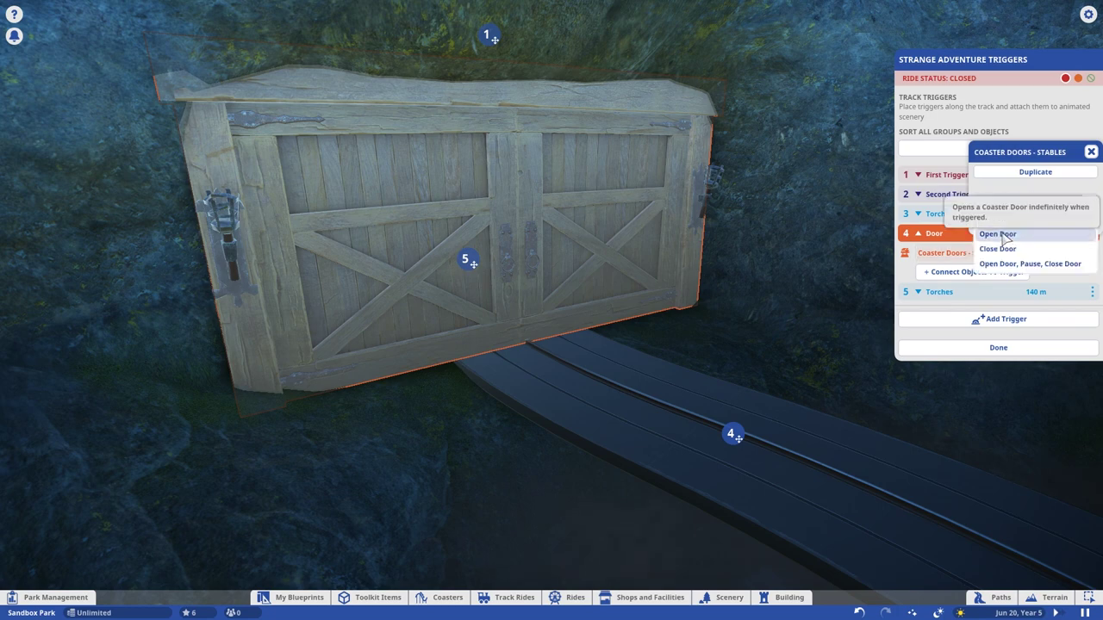
pyautogui.click(987, 239)
pyautogui.click(1091, 152)
pyautogui.click(1082, 253)
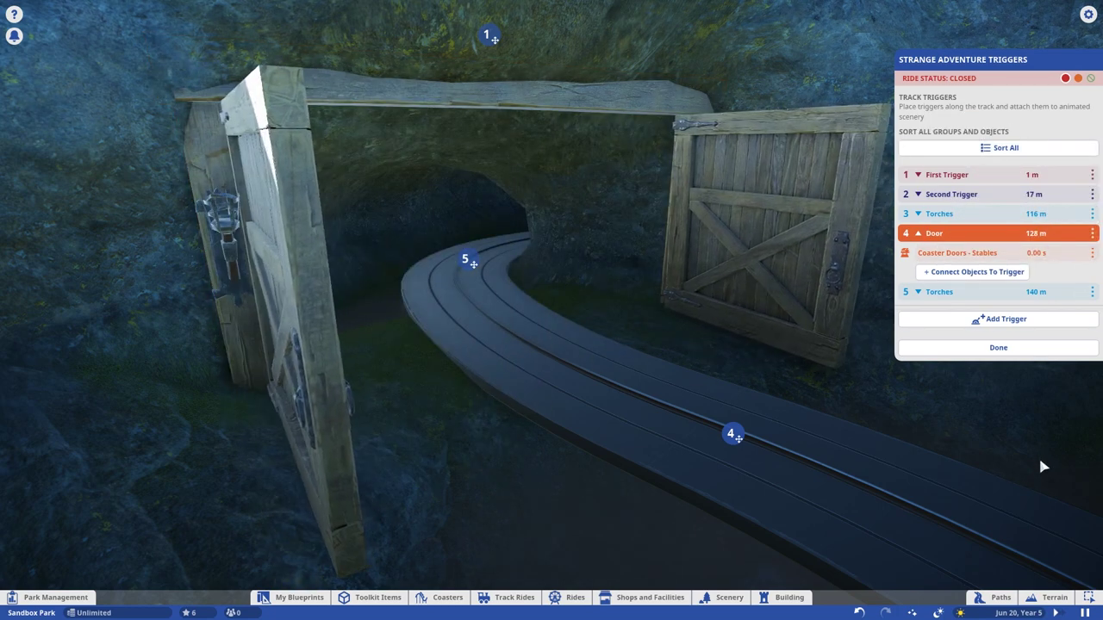
# Change the stable doors to Close Door on trigger and preview them closing
pyautogui.click(1092, 253)
pyautogui.click(1090, 204)
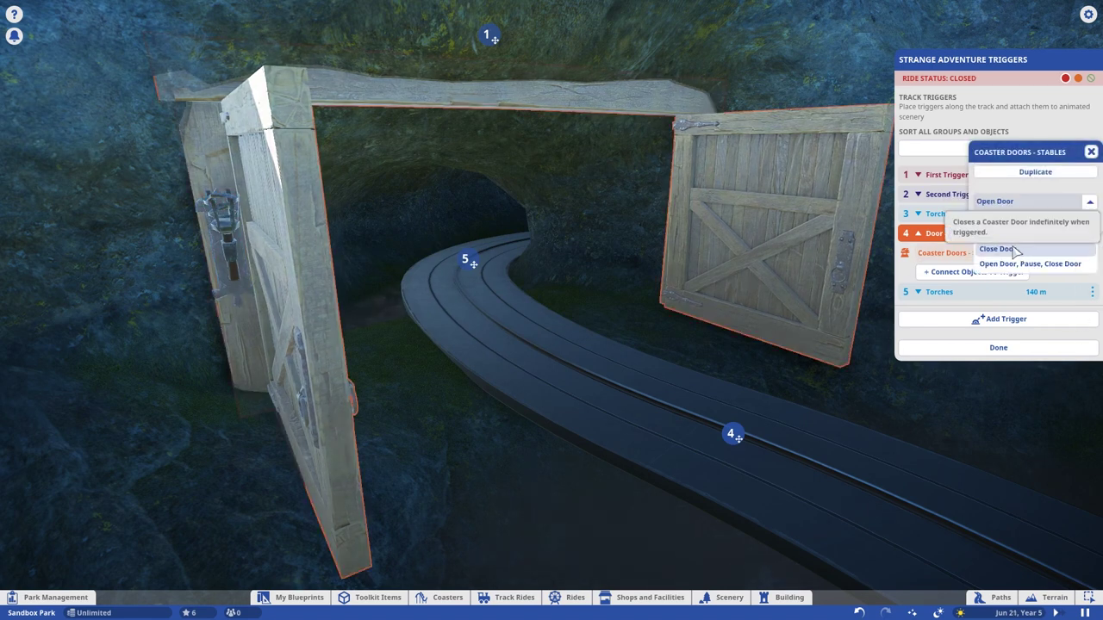
pyautogui.click(998, 249)
pyautogui.click(1091, 152)
pyautogui.click(1082, 252)
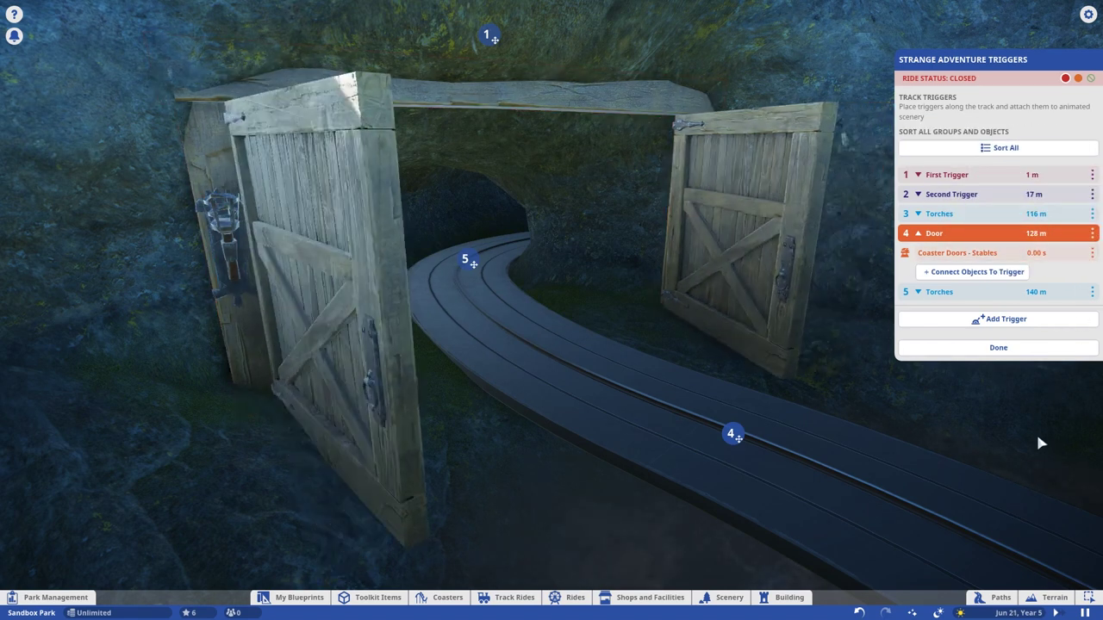
# Make the stable doors open, pause, then close on trigger, and preview the sequence
pyautogui.click(1092, 252)
pyautogui.click(1087, 200)
pyautogui.click(1032, 261)
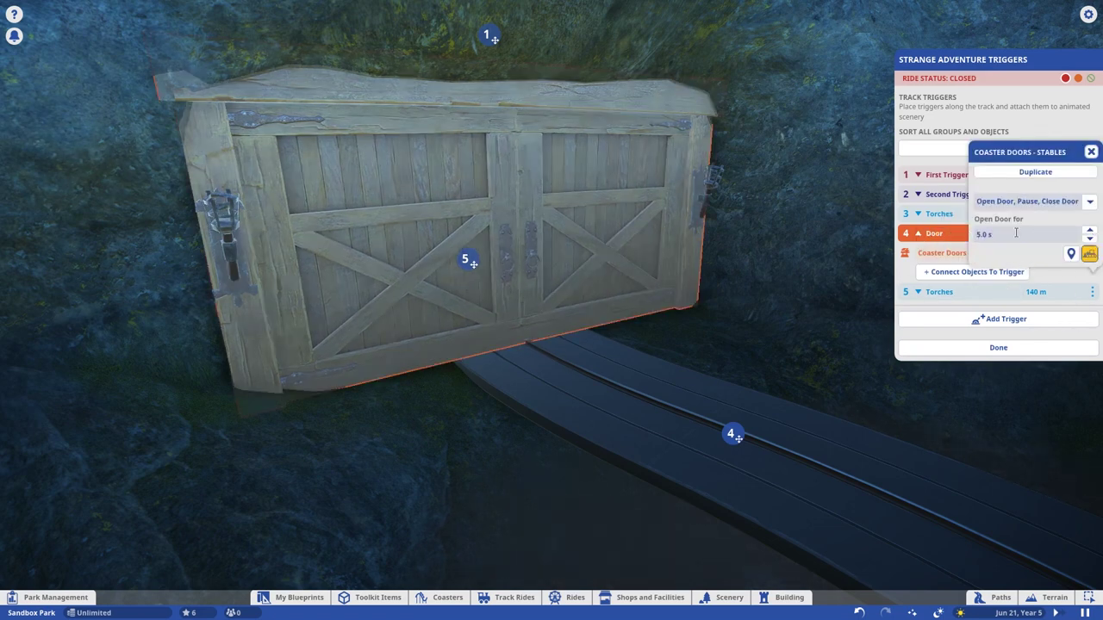
pyautogui.click(1091, 152)
pyautogui.click(1082, 252)
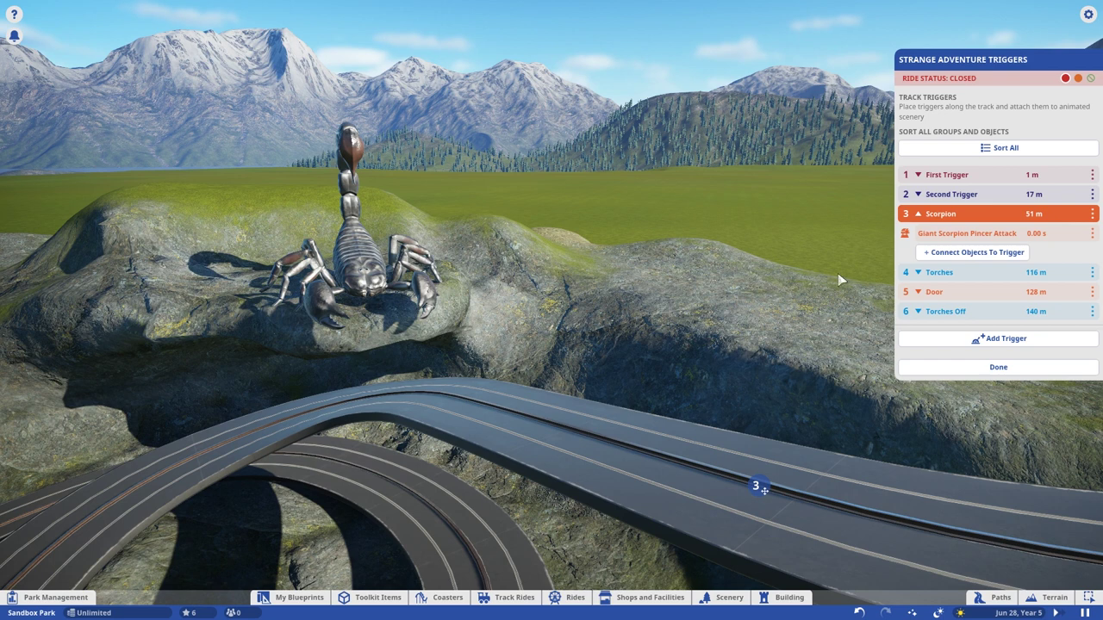
# Duplicate the Giant Scorpion Pincer Attack entry on the Scorpion trigger
pyautogui.click(1091, 234)
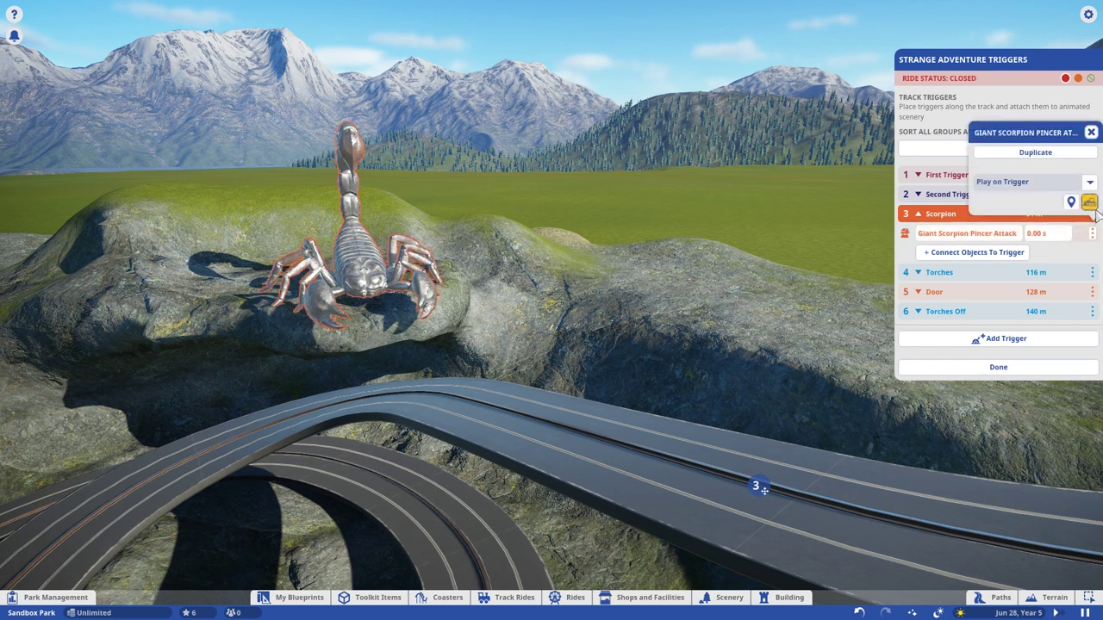
pyautogui.click(1090, 183)
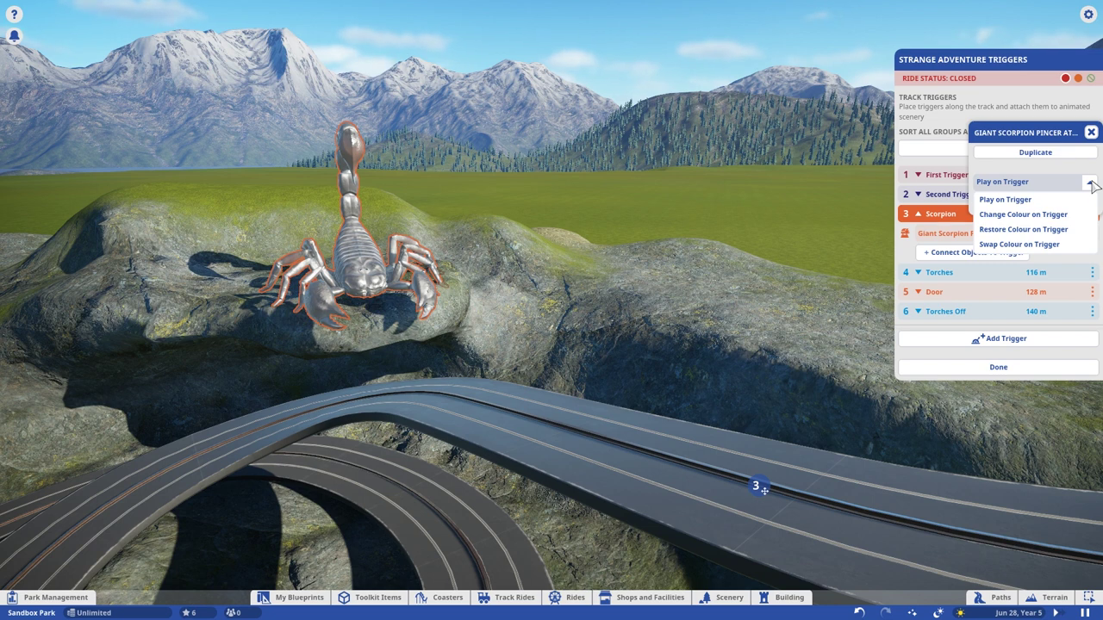
pyautogui.click(1092, 133)
pyautogui.click(1092, 133)
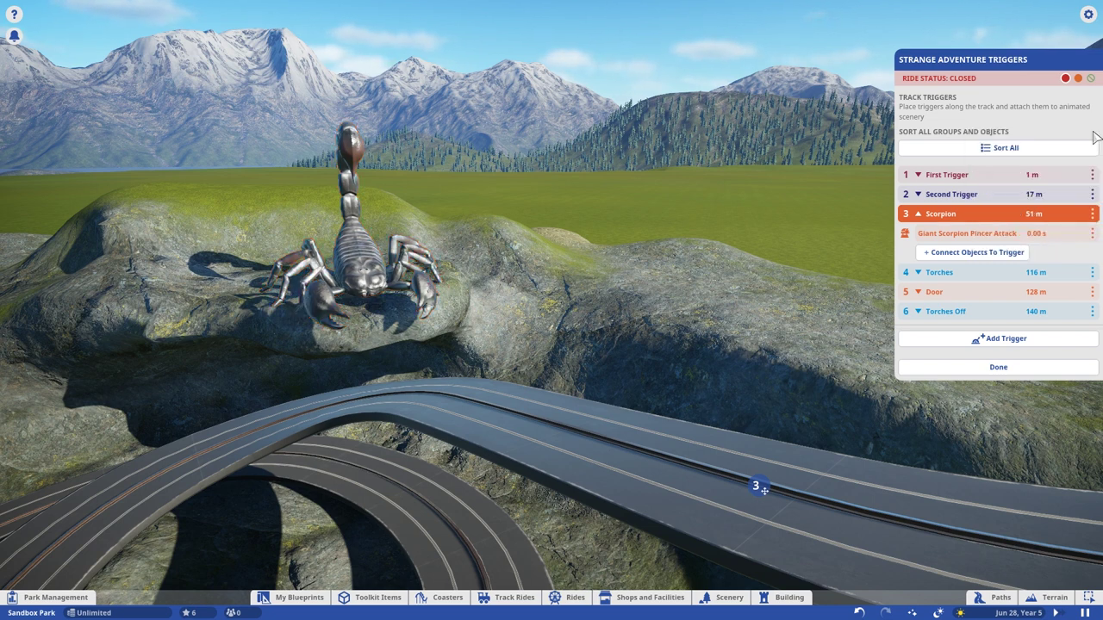
pyautogui.click(1092, 234)
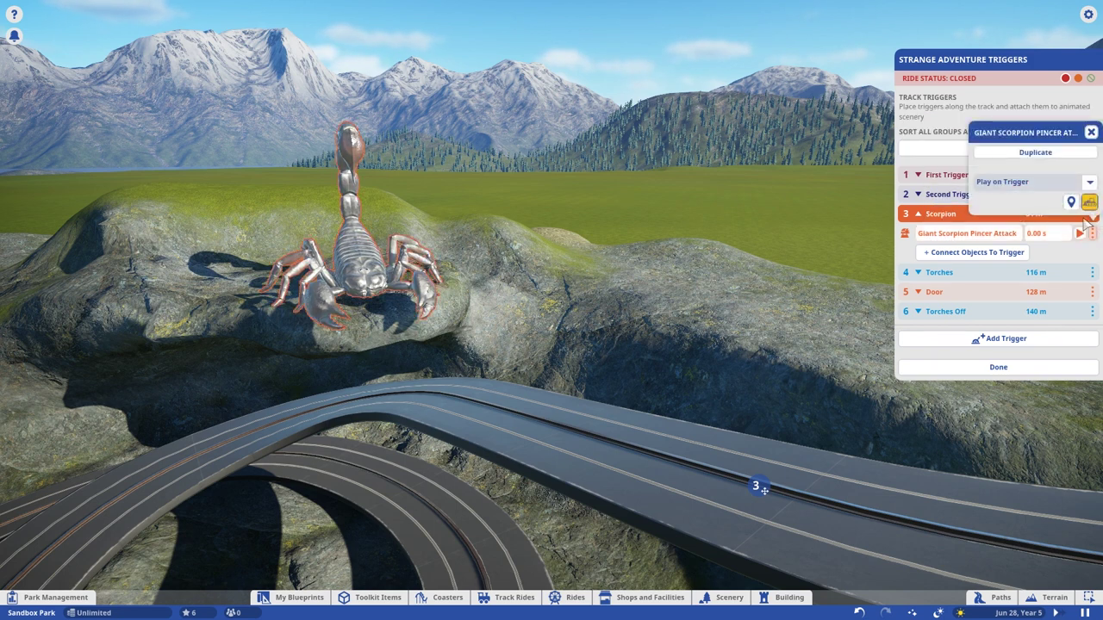
pyautogui.click(1042, 155)
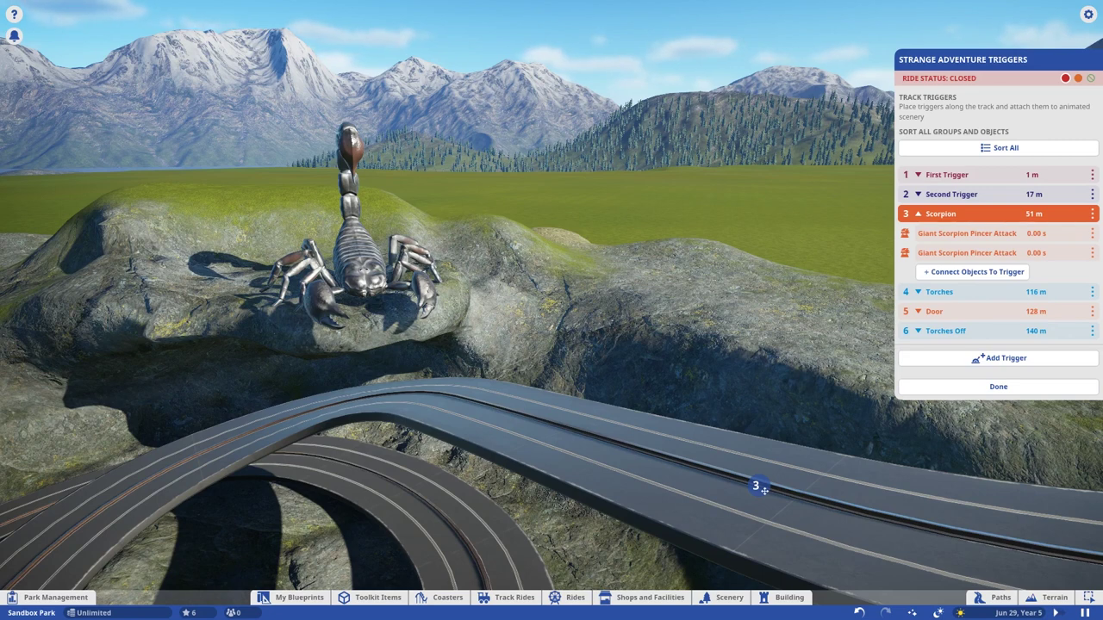
# Set the copy to Change Colour on Trigger, red to blue with Fade to Colour, and preview it
pyautogui.click(1092, 253)
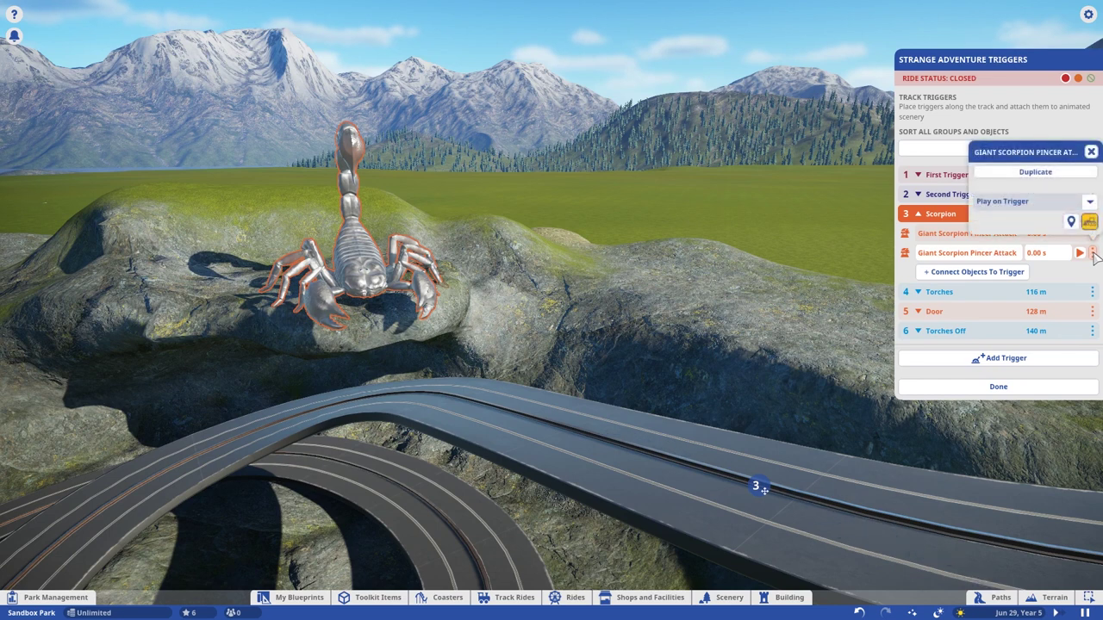
pyautogui.click(1081, 201)
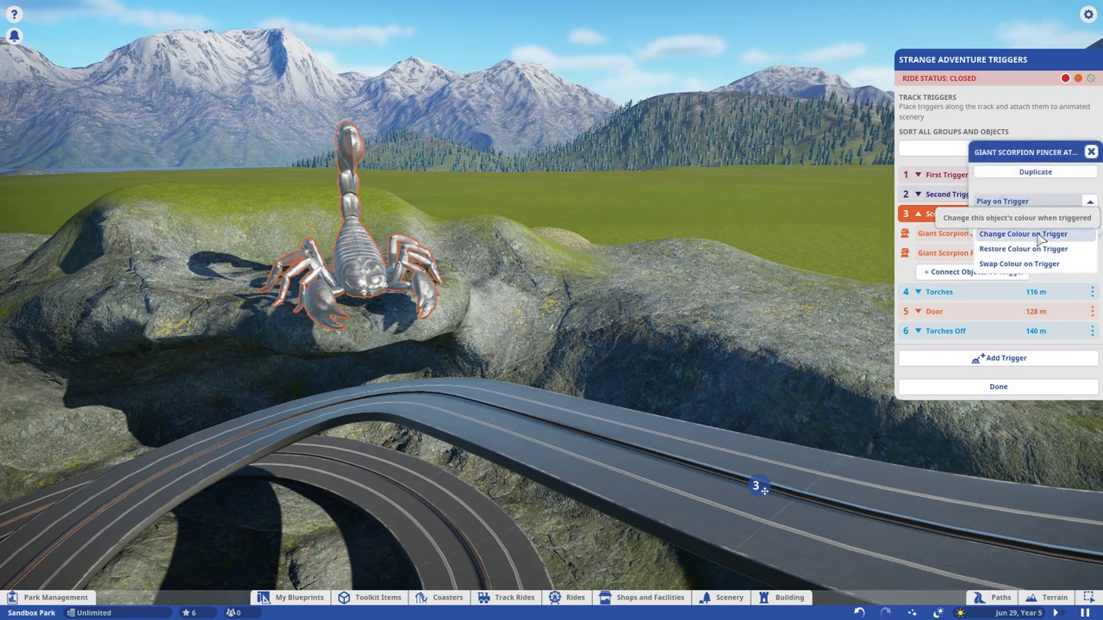
pyautogui.click(1038, 234)
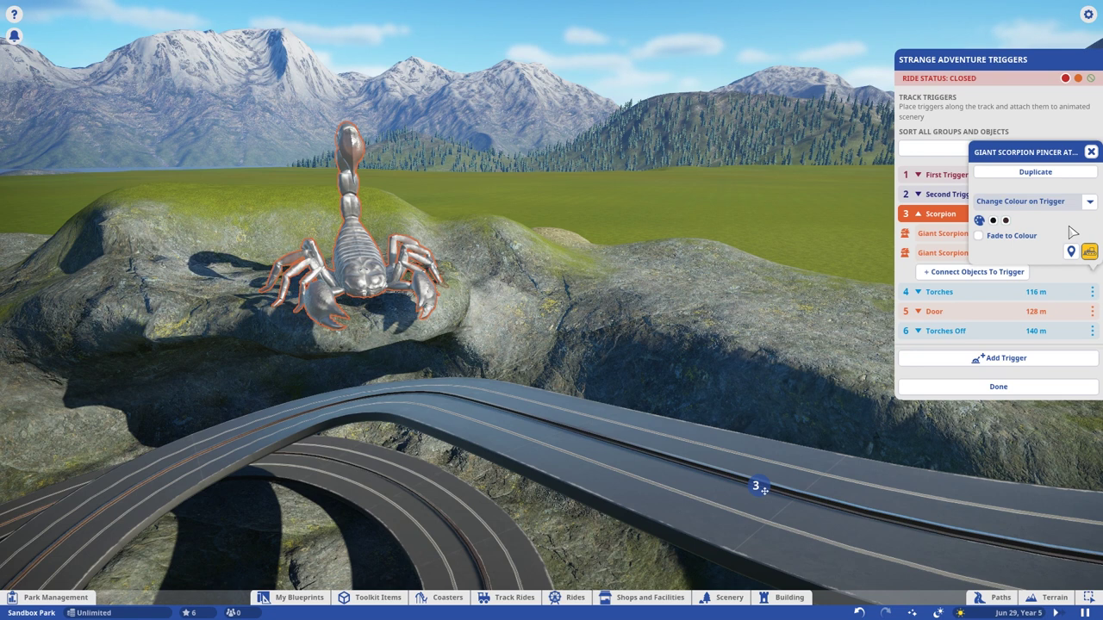
pyautogui.click(992, 219)
pyautogui.click(1005, 219)
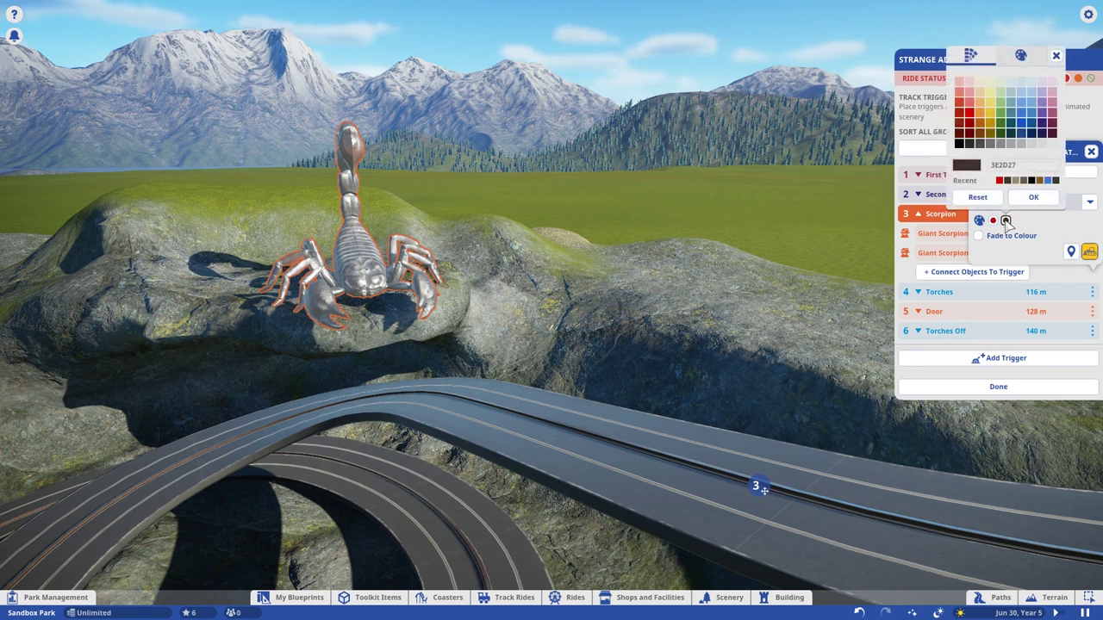
pyautogui.click(1046, 180)
pyautogui.click(1034, 197)
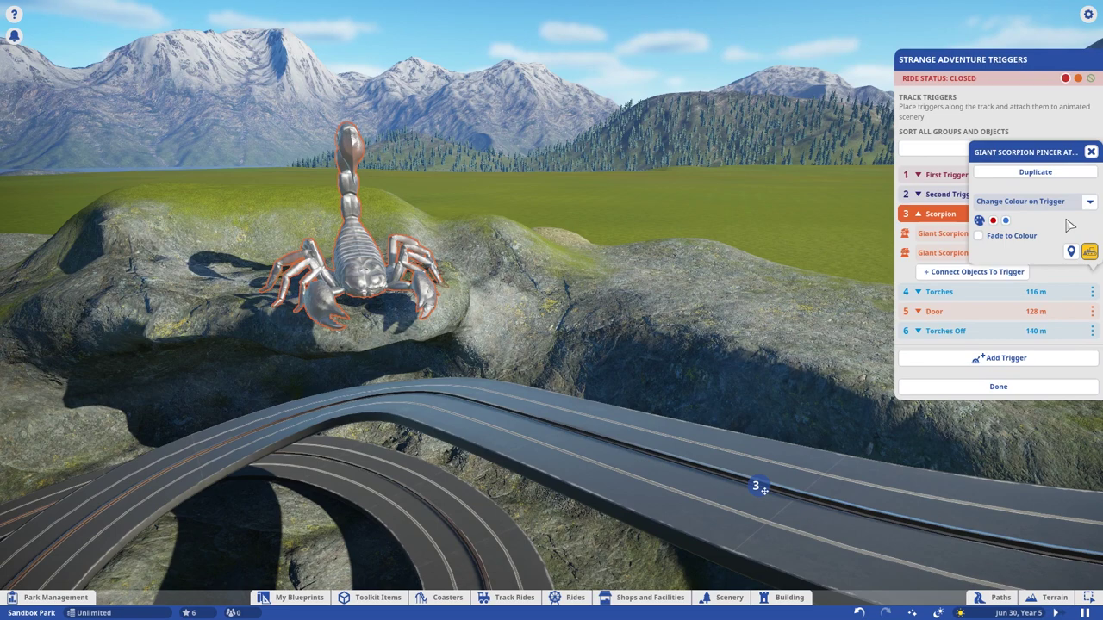
pyautogui.click(979, 235)
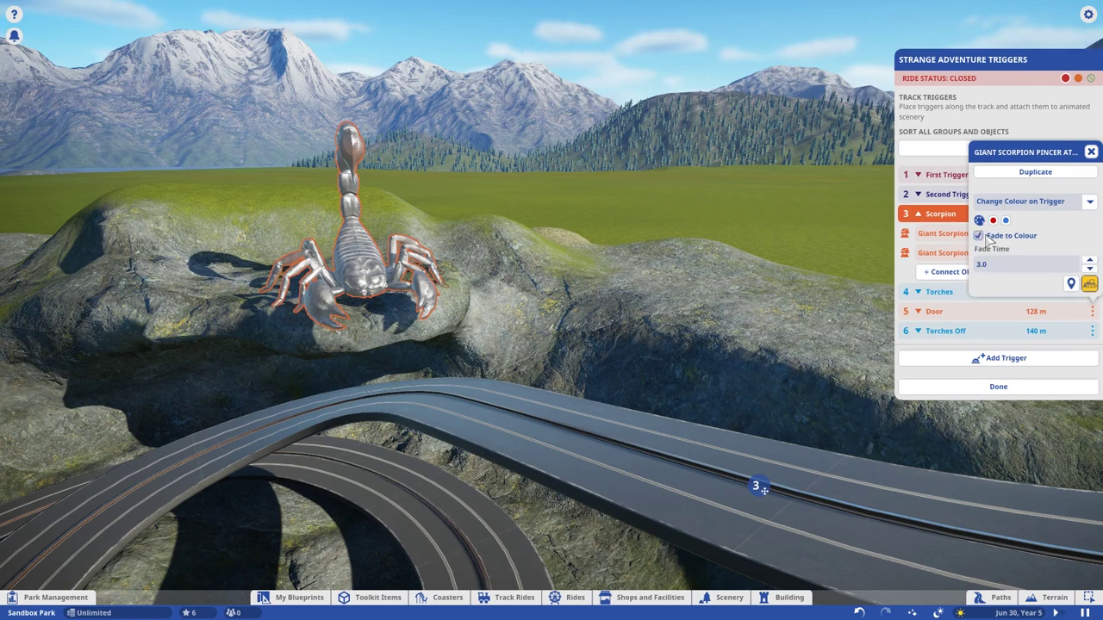
pyautogui.click(1071, 283)
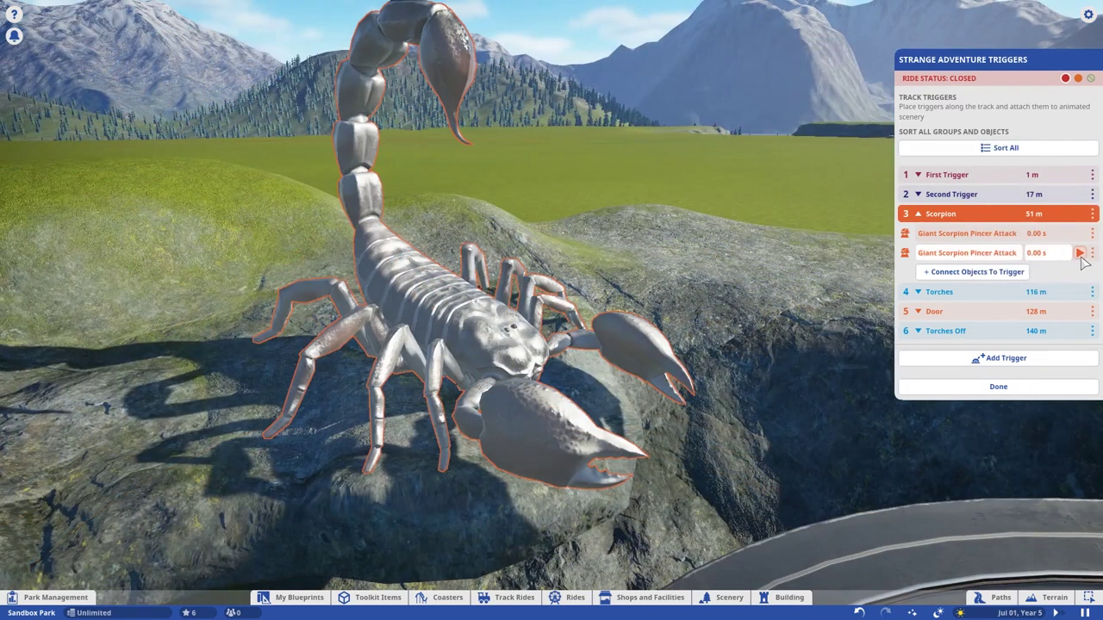
pyautogui.click(1081, 254)
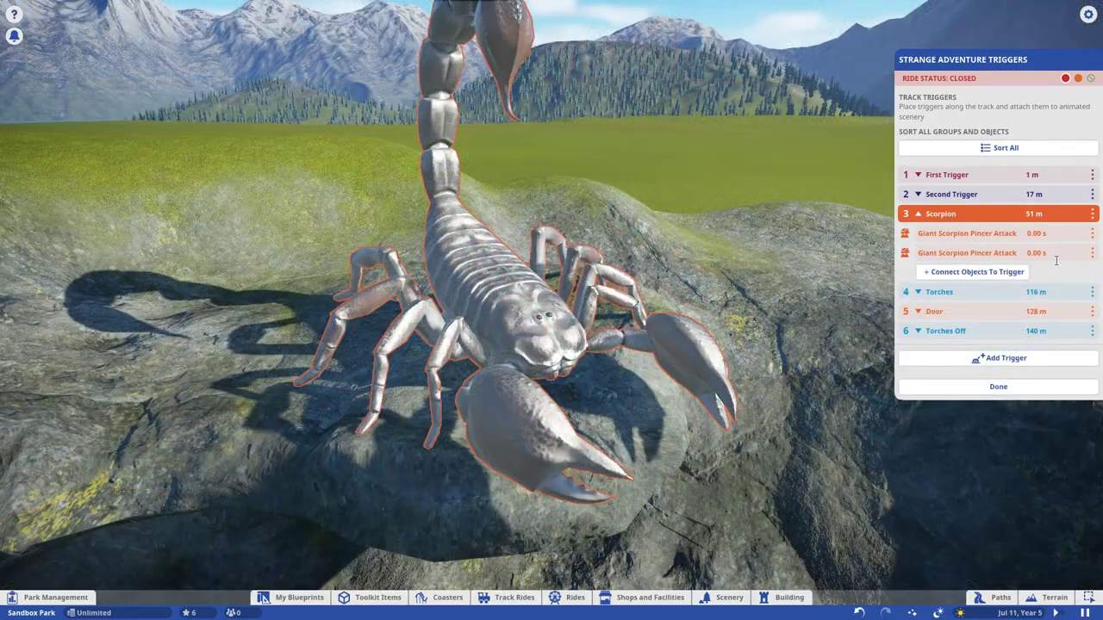
# Set the second pincer attack to Swap Colour on Trigger between red and blue
pyautogui.click(1092, 253)
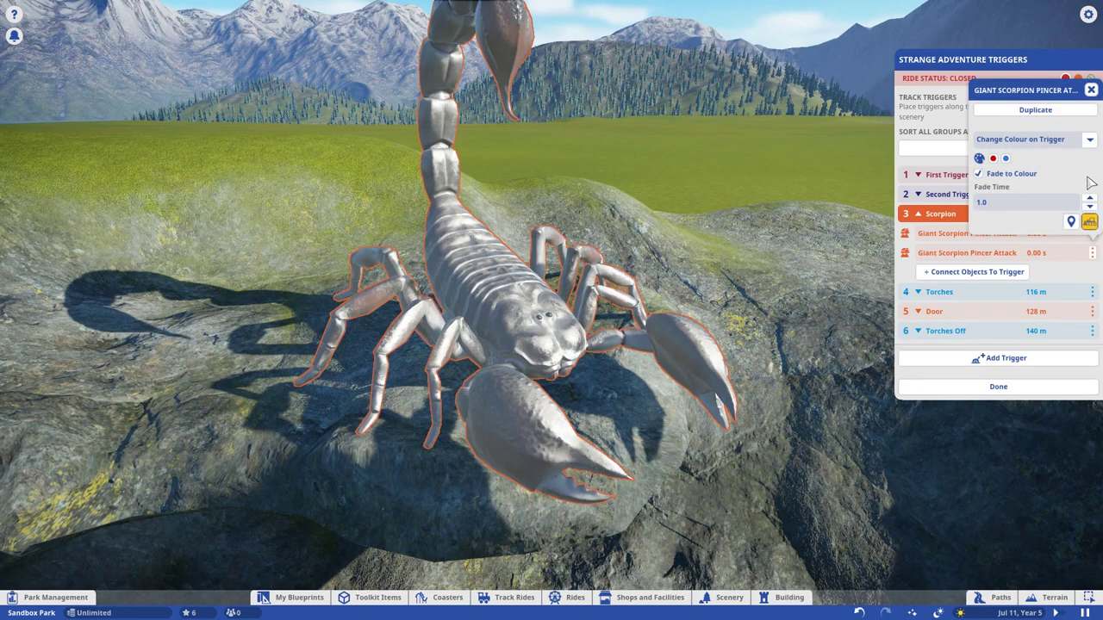
pyautogui.click(1089, 142)
pyautogui.click(1013, 201)
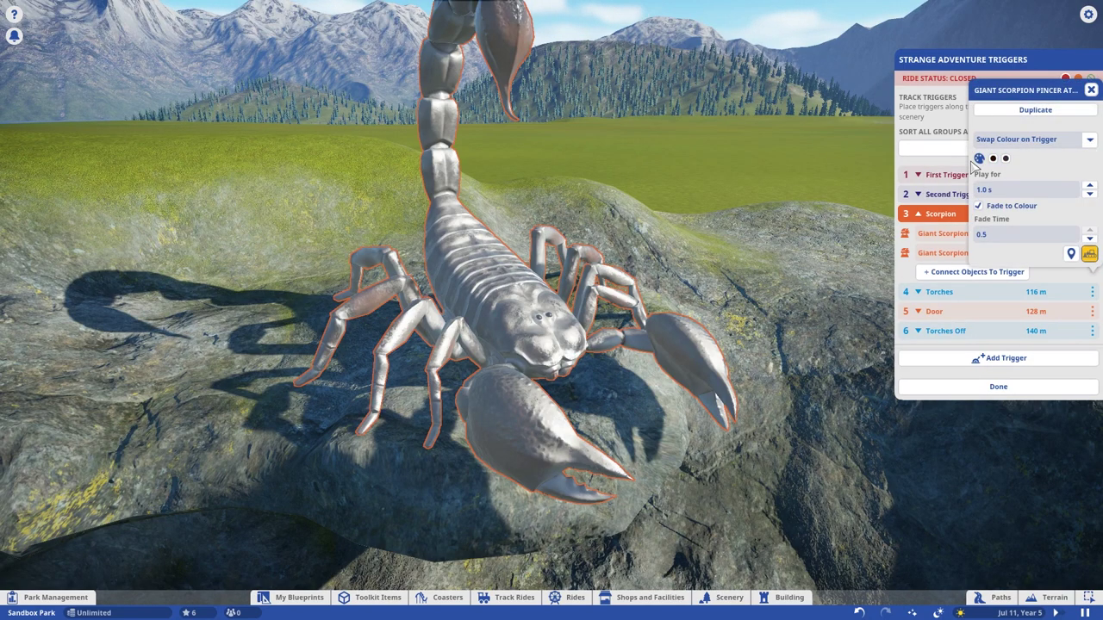
pyautogui.click(992, 158)
pyautogui.click(958, 238)
pyautogui.click(1020, 322)
pyautogui.click(1006, 158)
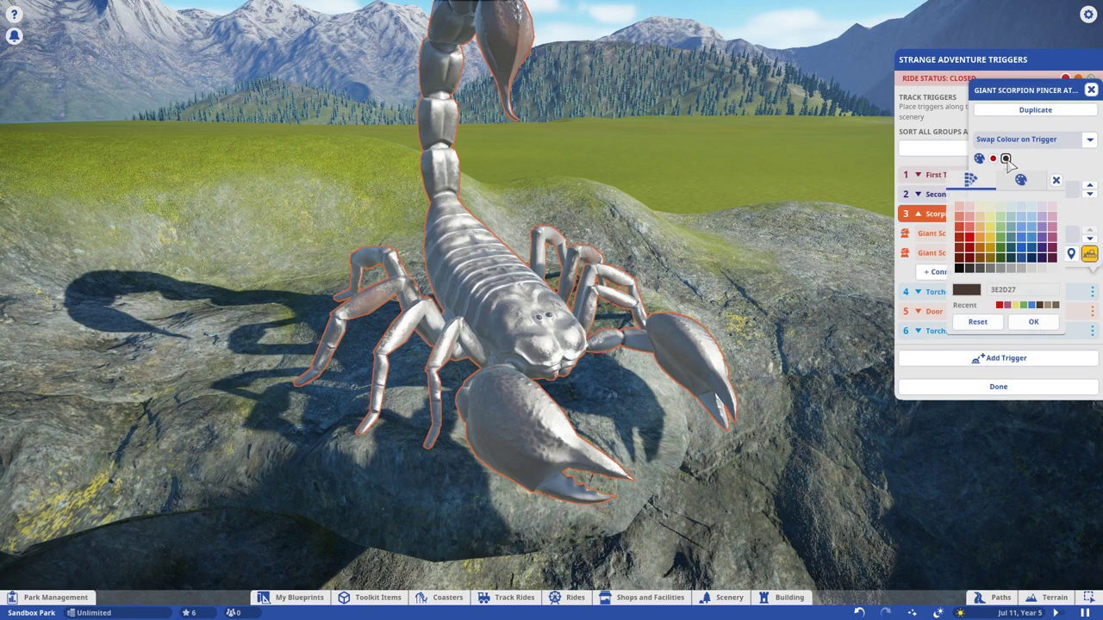
pyautogui.click(1023, 249)
pyautogui.click(1033, 321)
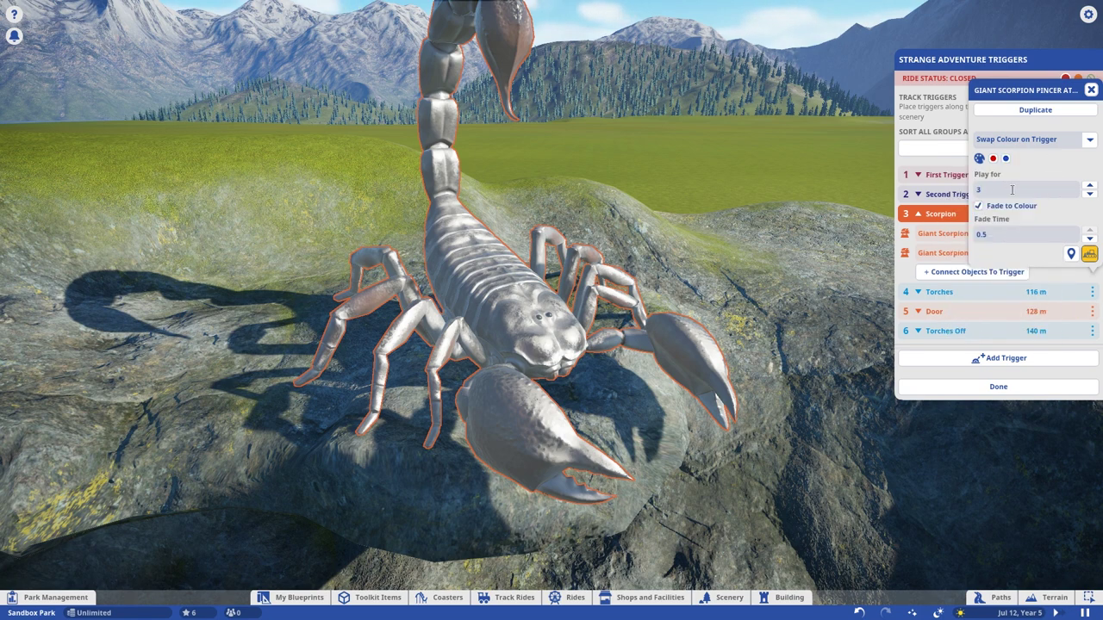
# Enter 1 in the swap's Play for field and preview the scorpion's colour swap
pyautogui.click(1008, 231)
pyautogui.write('1')
pyautogui.click(1091, 90)
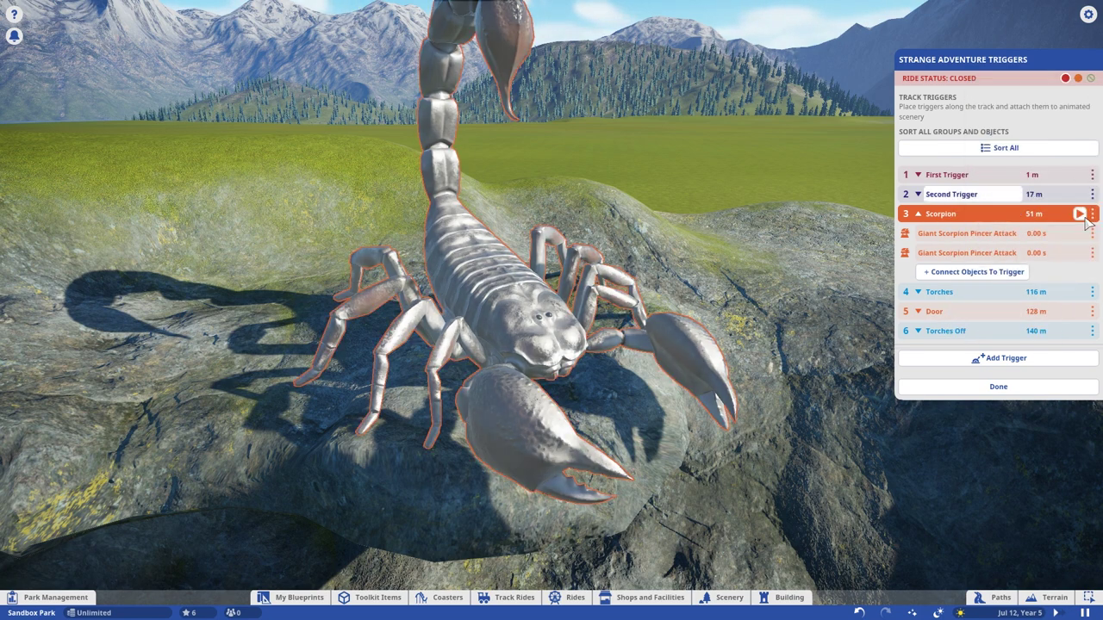
pyautogui.click(1078, 253)
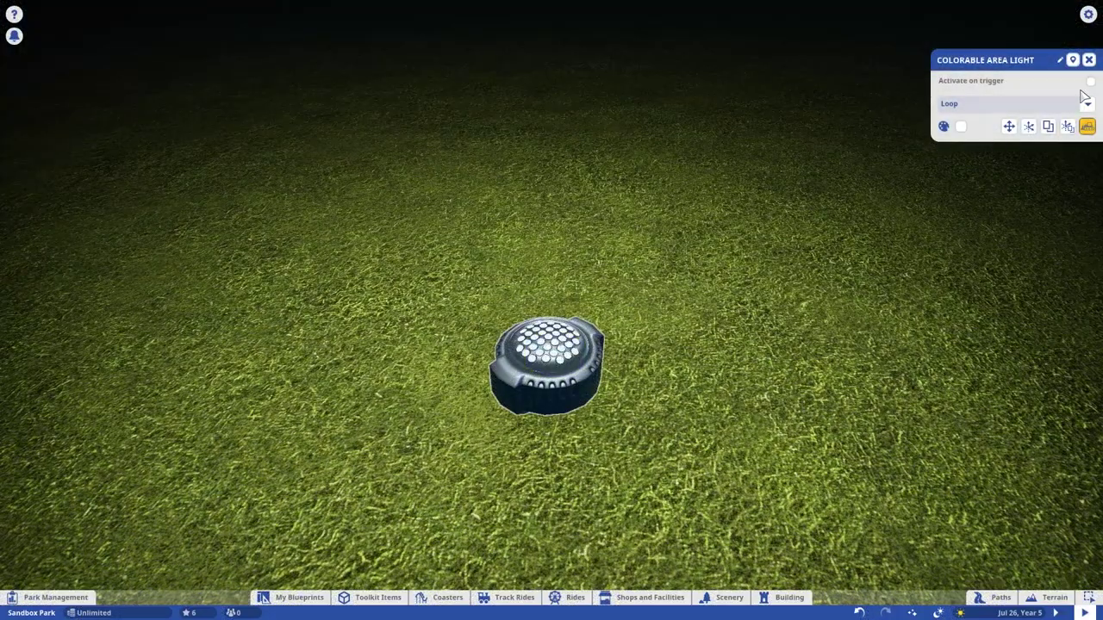
# Make the Colorable Area Light stationary
pyautogui.click(1087, 103)
pyautogui.click(999, 136)
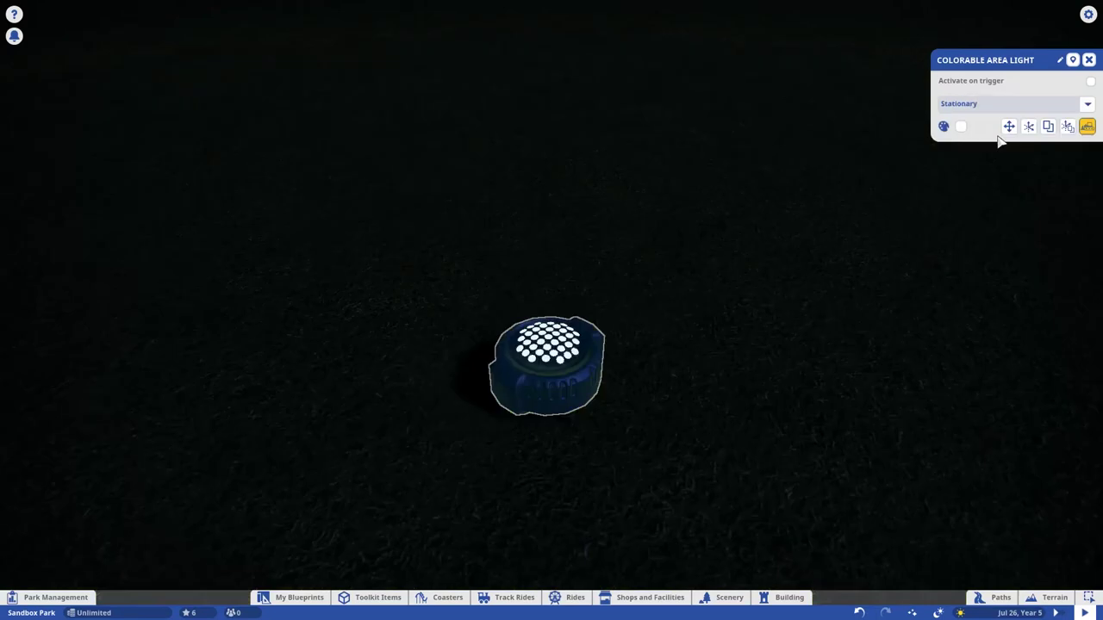
pyautogui.click(1089, 59)
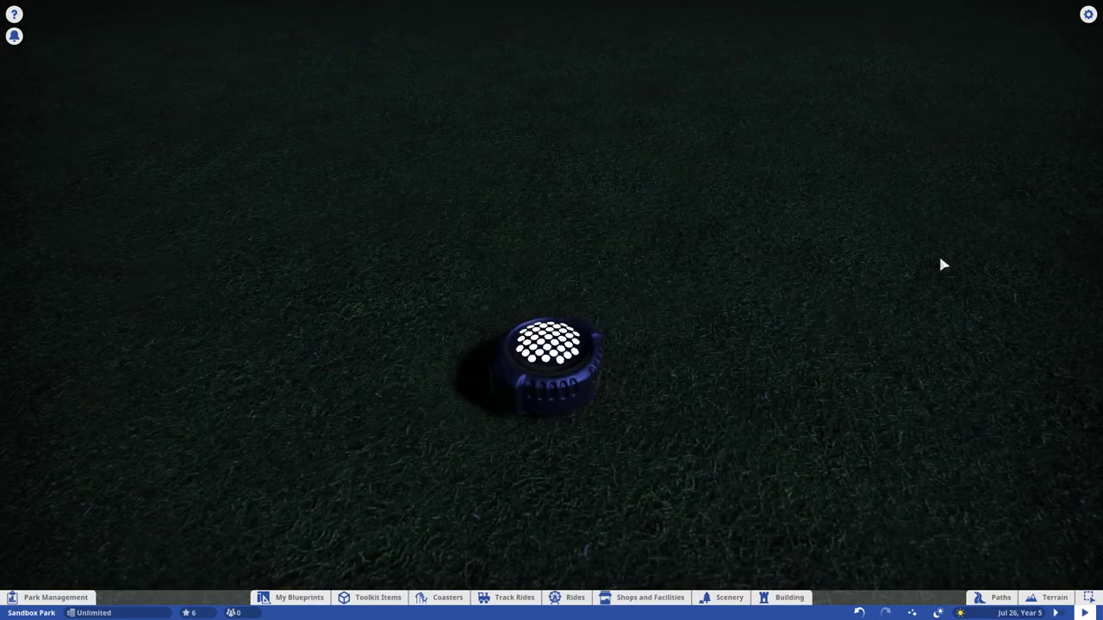
# Set the area light's colour to black and open its trigger action list under Lights
pyautogui.click(579, 358)
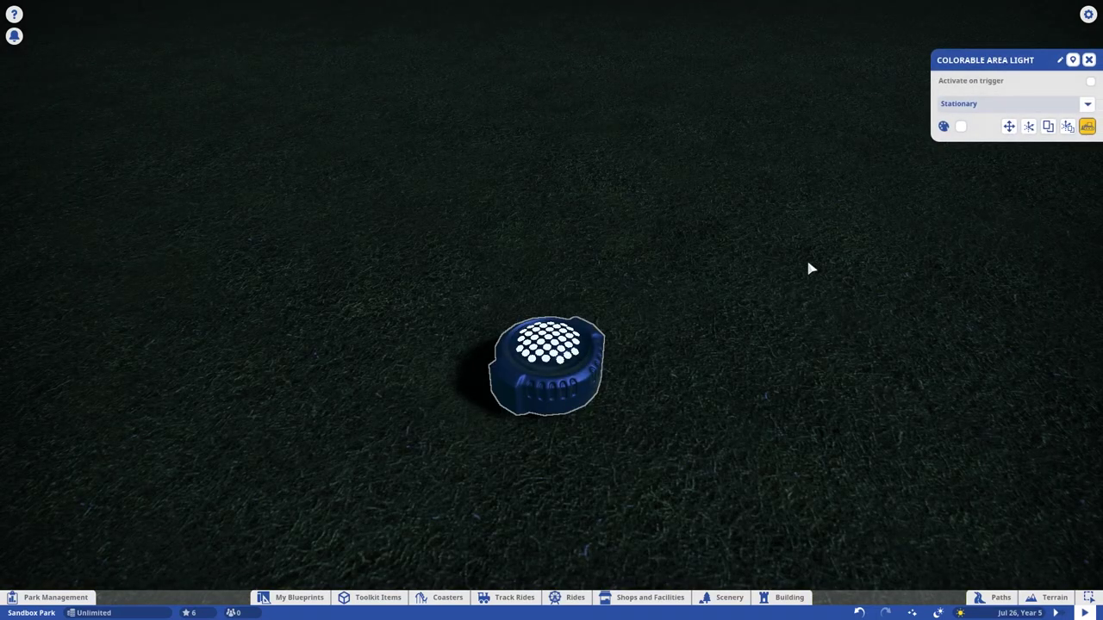
pyautogui.click(960, 127)
pyautogui.moveTo(909, 247); pyautogui.dragTo(898, 274)
pyautogui.click(988, 291)
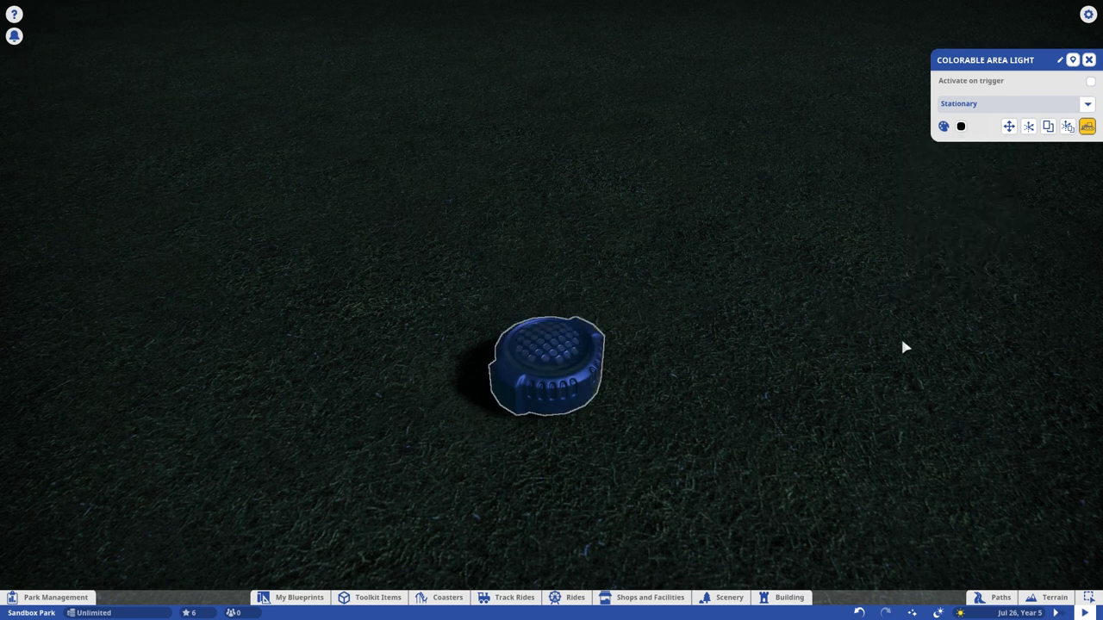
pyautogui.click(1089, 60)
pyautogui.click(1090, 229)
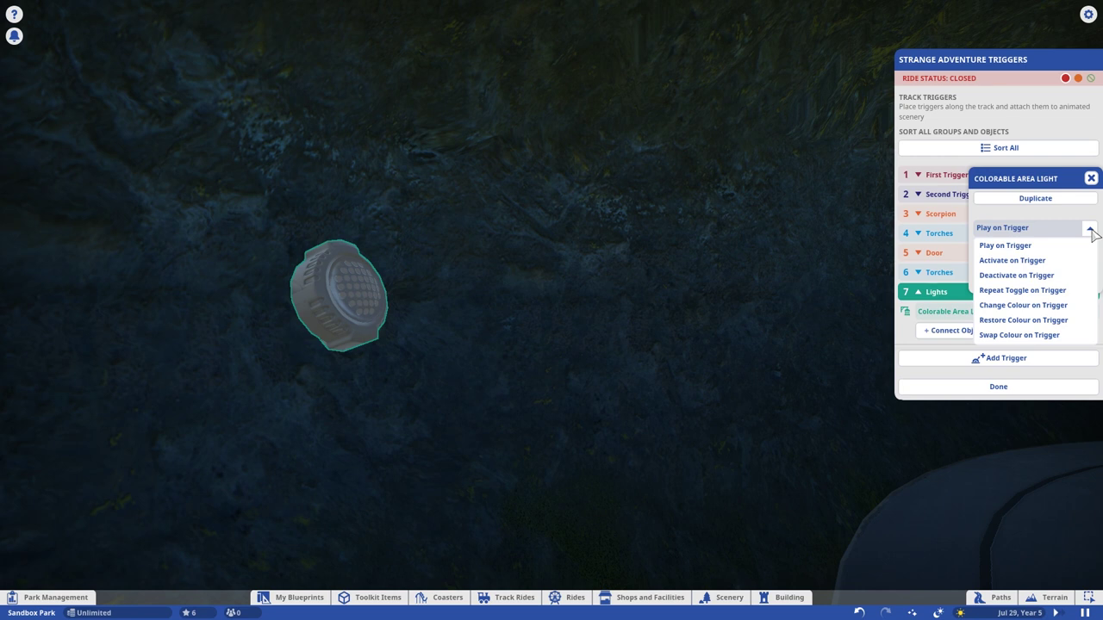
# Set the area light to Activate on Trigger, test it, and duplicate the light entry
pyautogui.click(1034, 262)
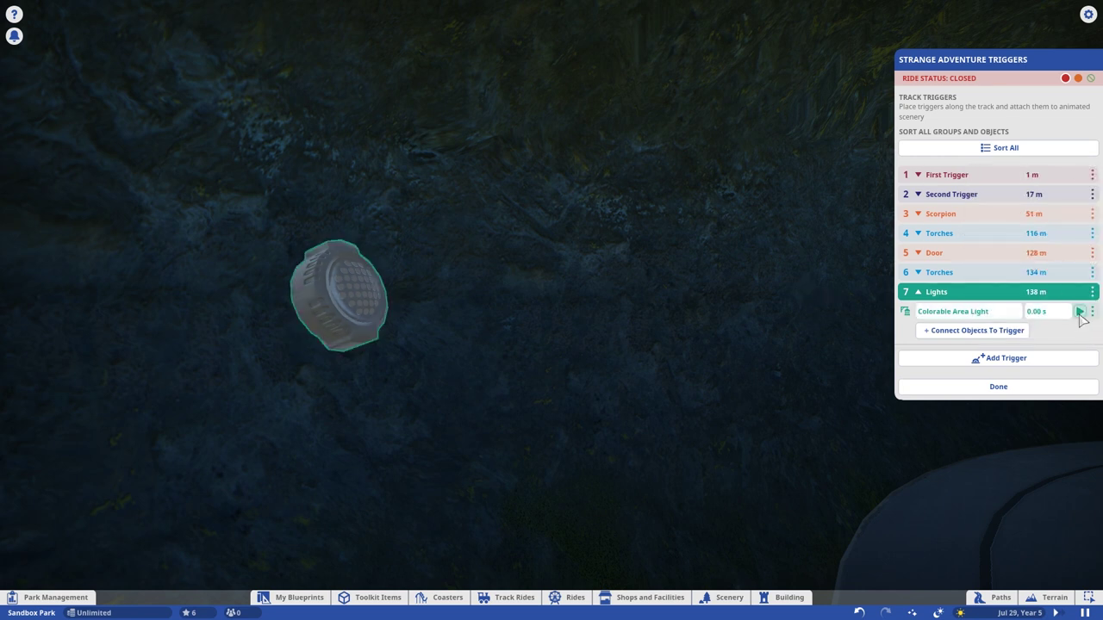
pyautogui.click(1080, 314)
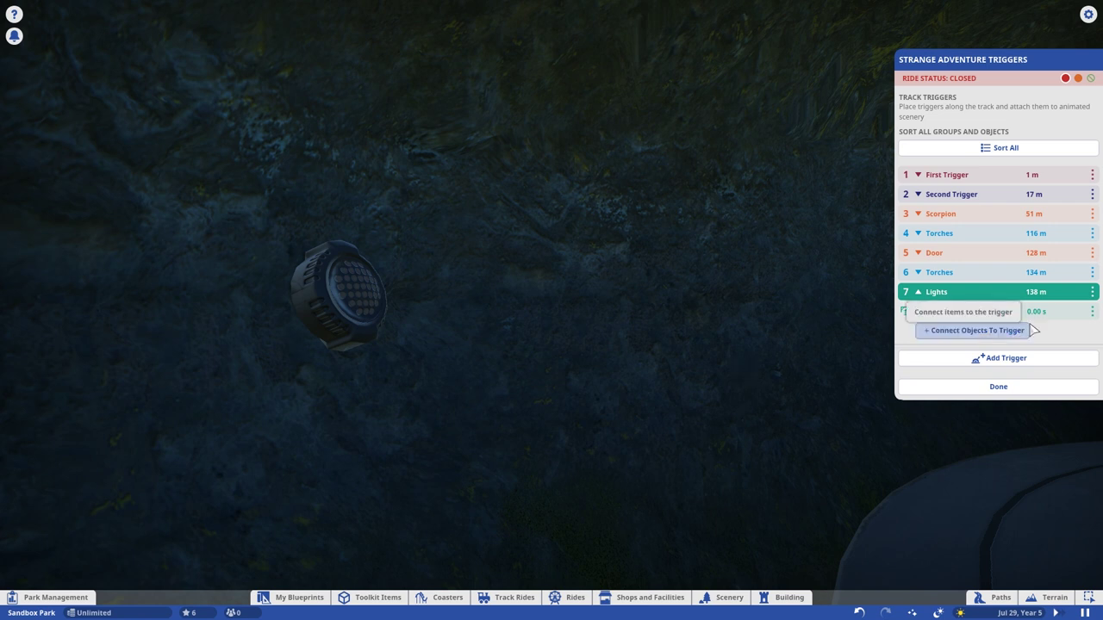
pyautogui.click(1093, 312)
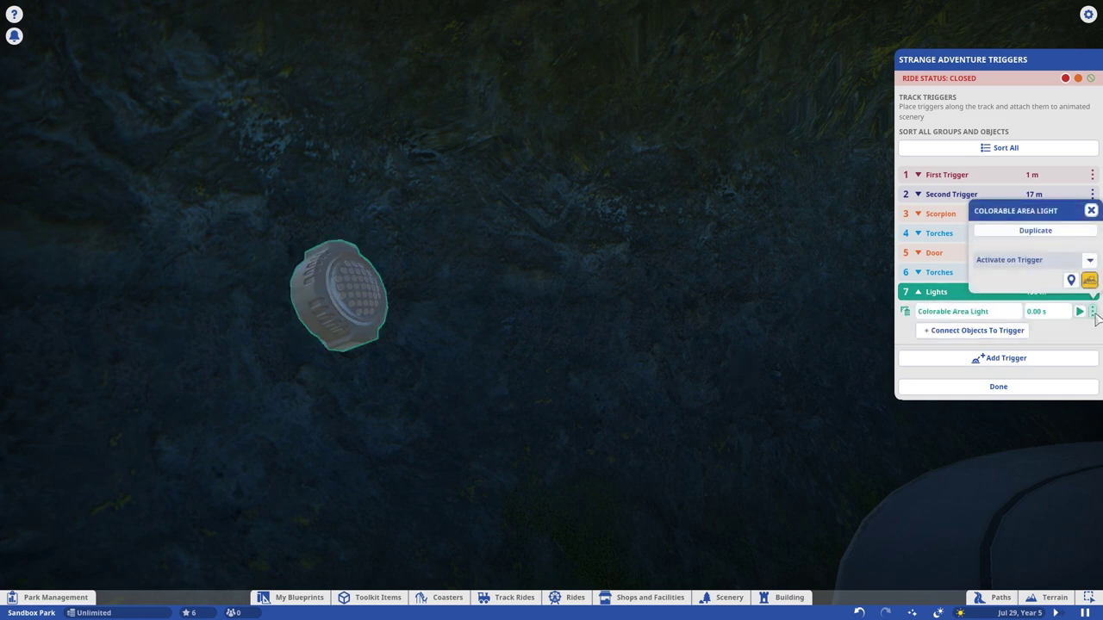
pyautogui.click(1034, 231)
# Set the duplicated light to Swap Colour on Trigger with dark blue and preview it
pyautogui.click(1092, 331)
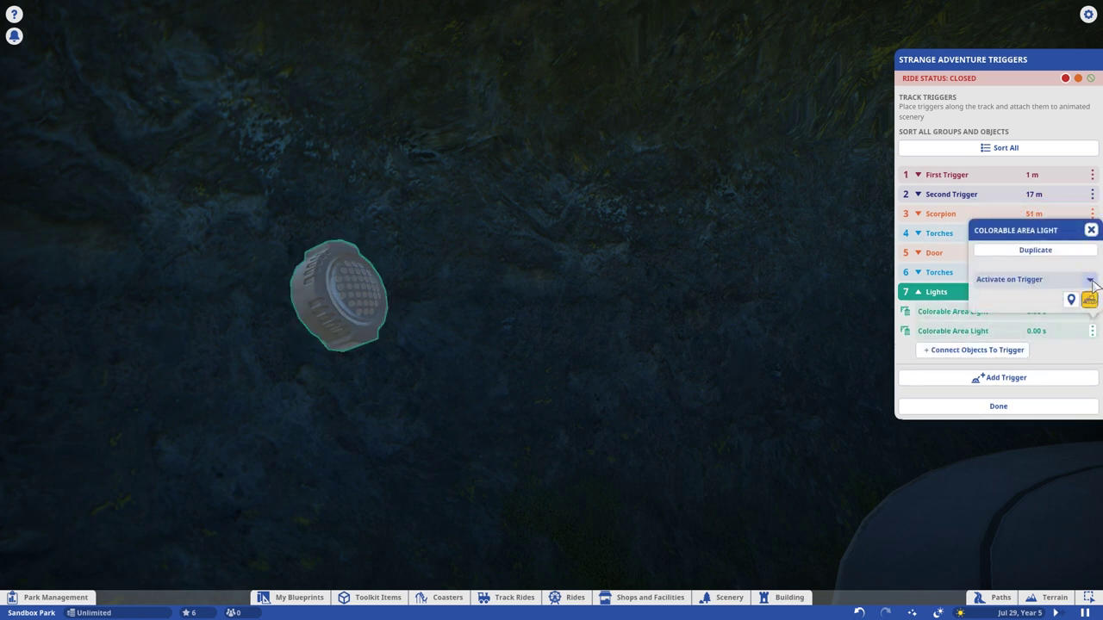
pyautogui.click(1090, 279)
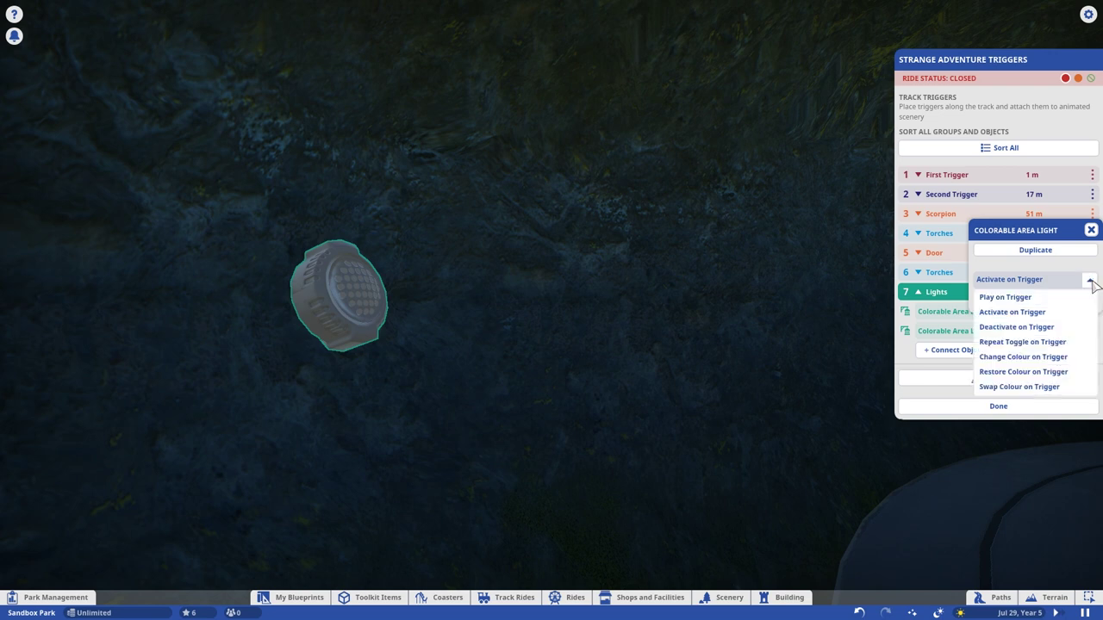
pyautogui.click(1022, 387)
pyautogui.click(993, 298)
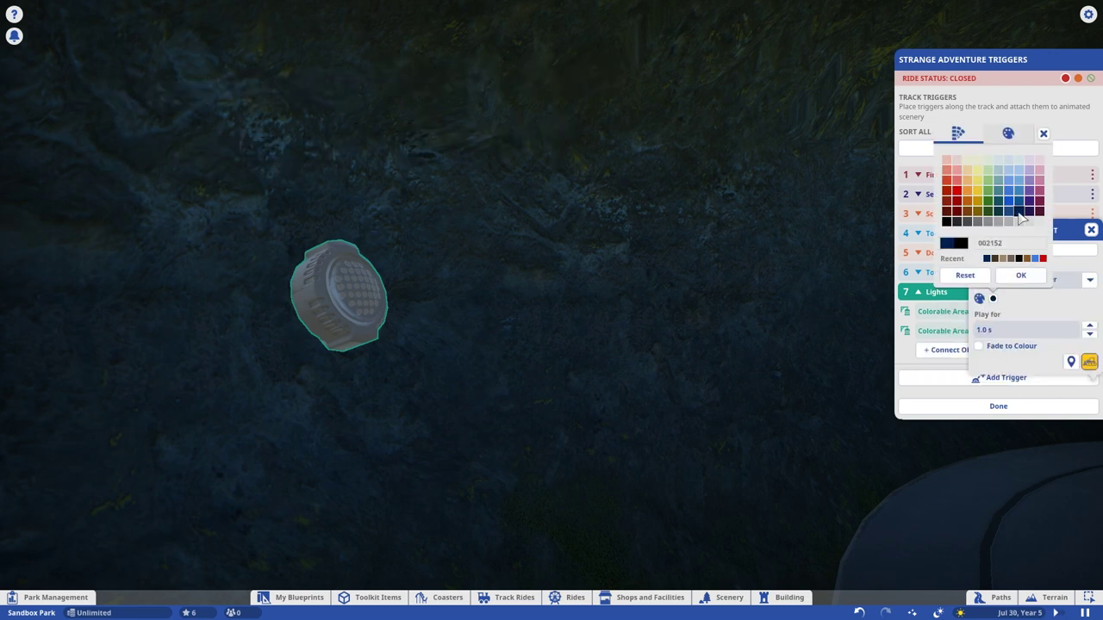
pyautogui.click(992, 298)
pyautogui.click(1091, 230)
pyautogui.click(1081, 294)
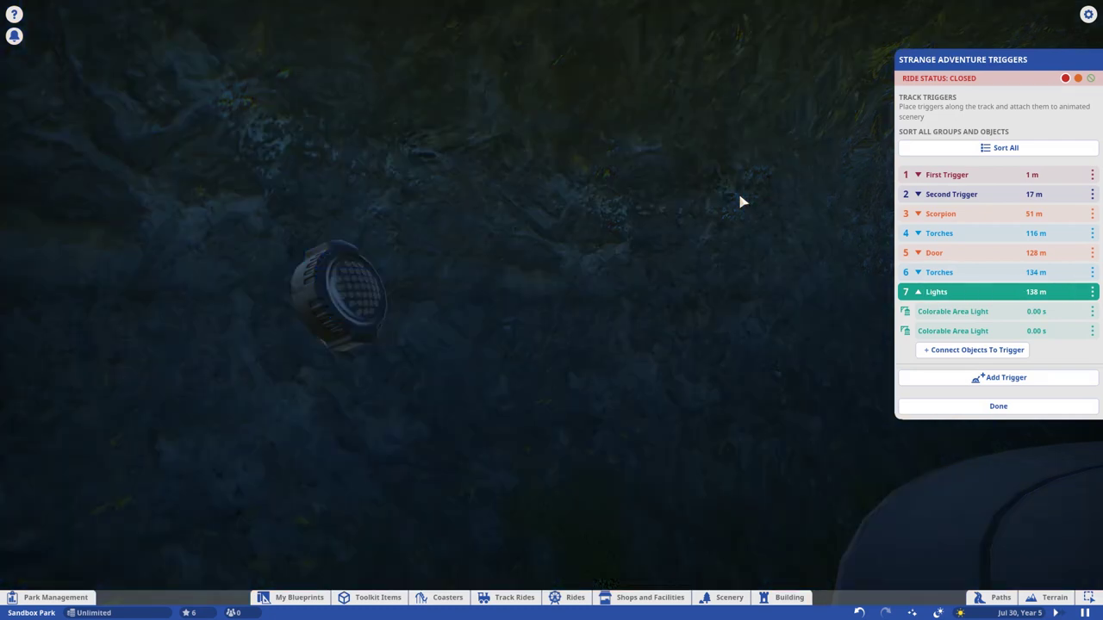
# Enable Fade to Colour on the second light and test the Lights trigger again
pyautogui.click(1077, 331)
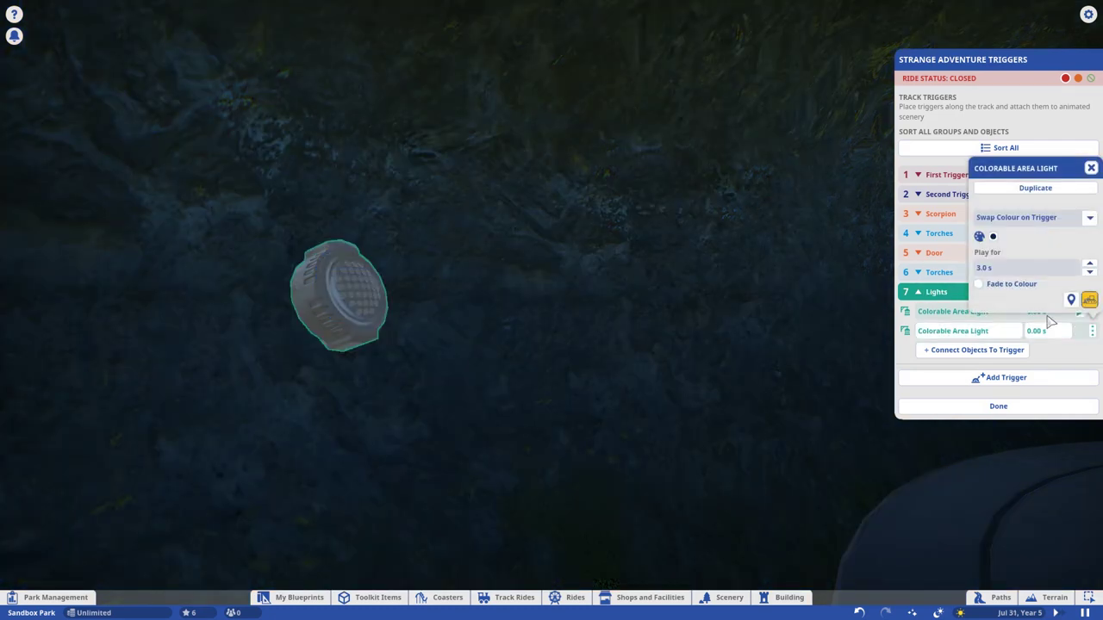
pyautogui.click(978, 283)
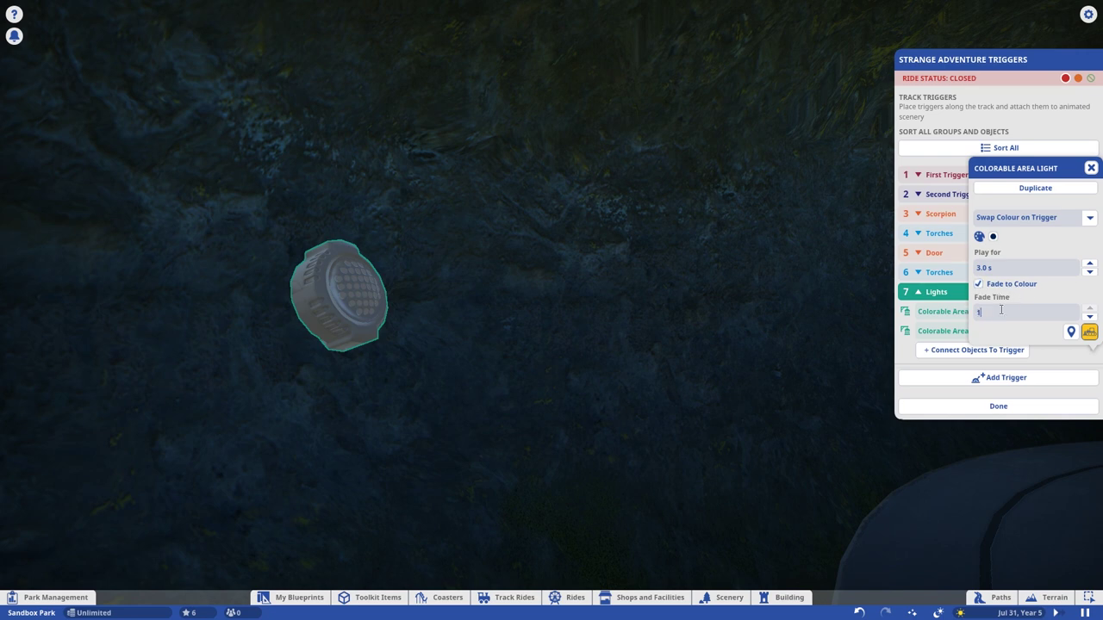
pyautogui.click(1091, 168)
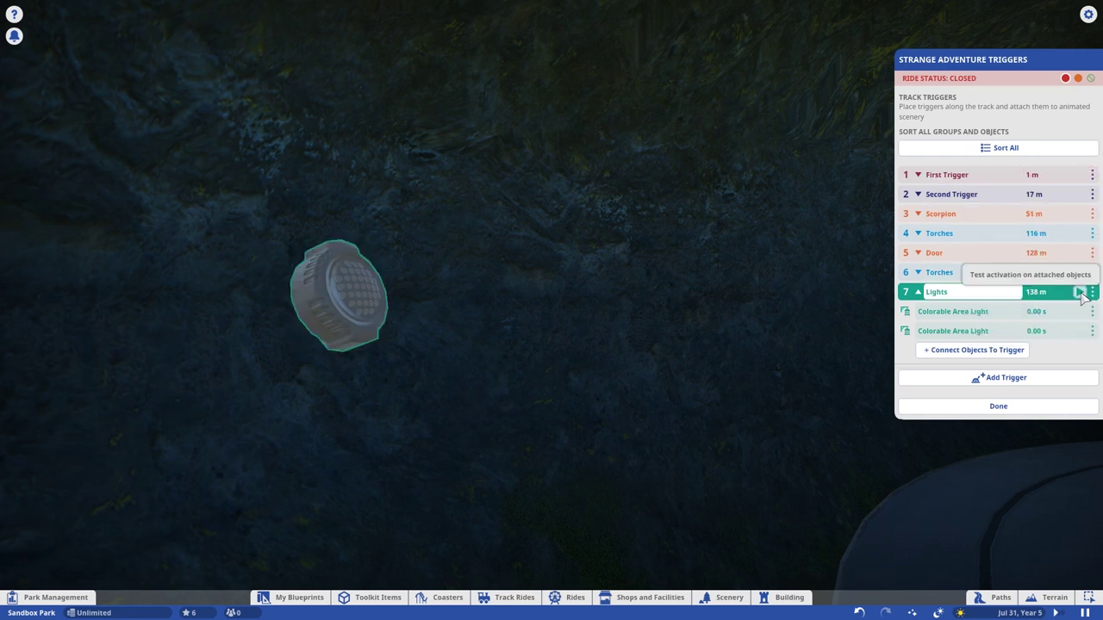
pyautogui.click(1079, 292)
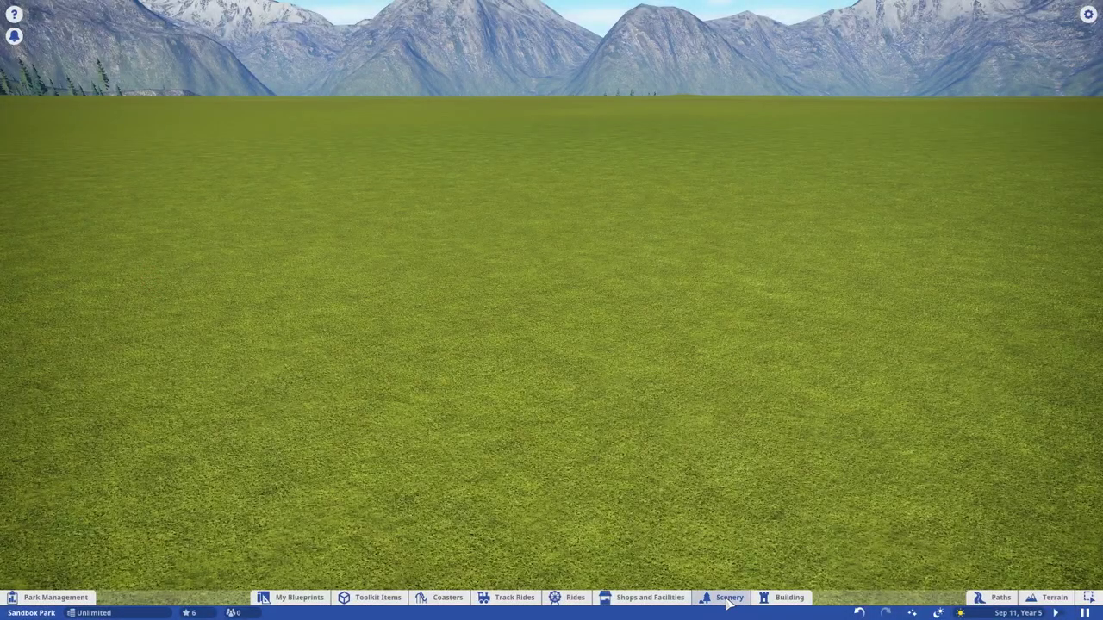
# Place a Ride Cam Time Machine from Display Sequencers and Tools, then delete it
pyautogui.click(728, 602)
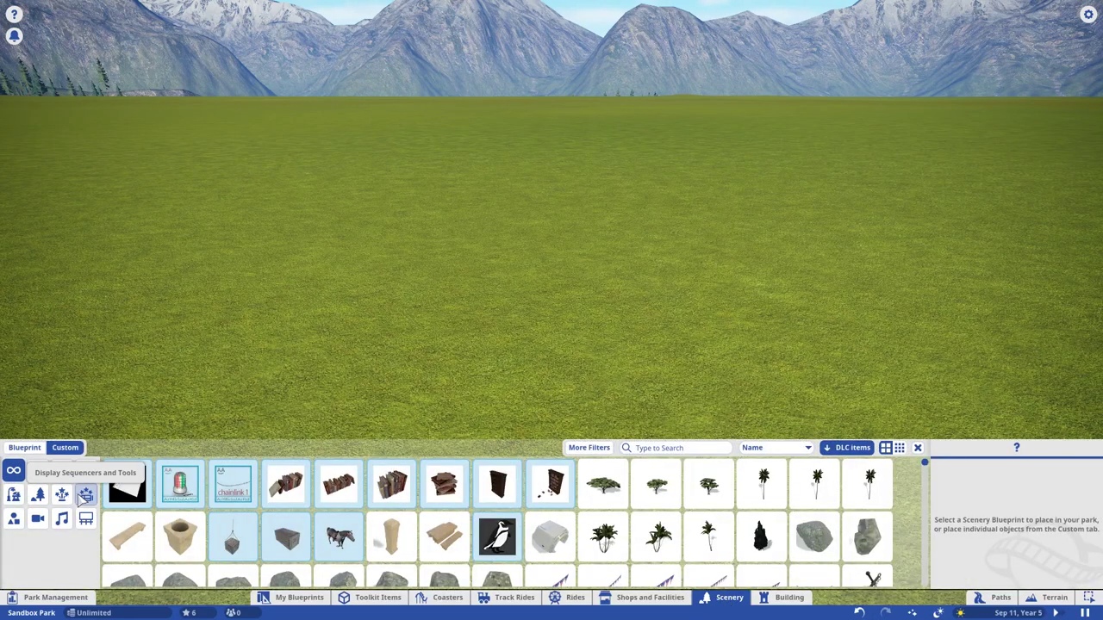
pyautogui.click(85, 498)
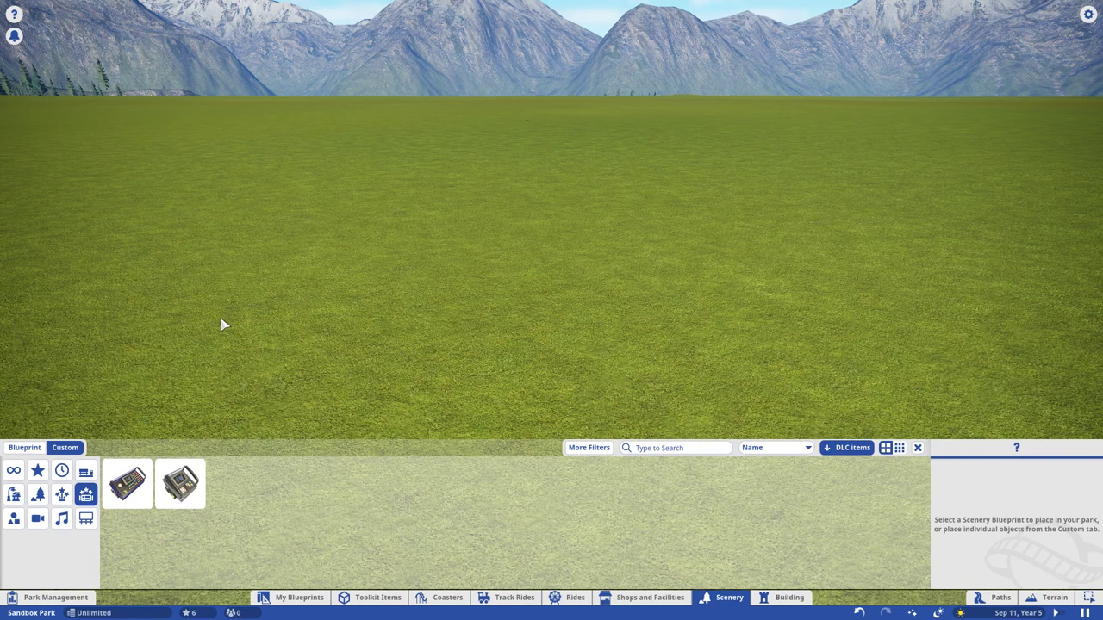
pyautogui.click(184, 495)
pyautogui.click(517, 392)
pyautogui.rightClick(625, 372)
pyautogui.click(519, 386)
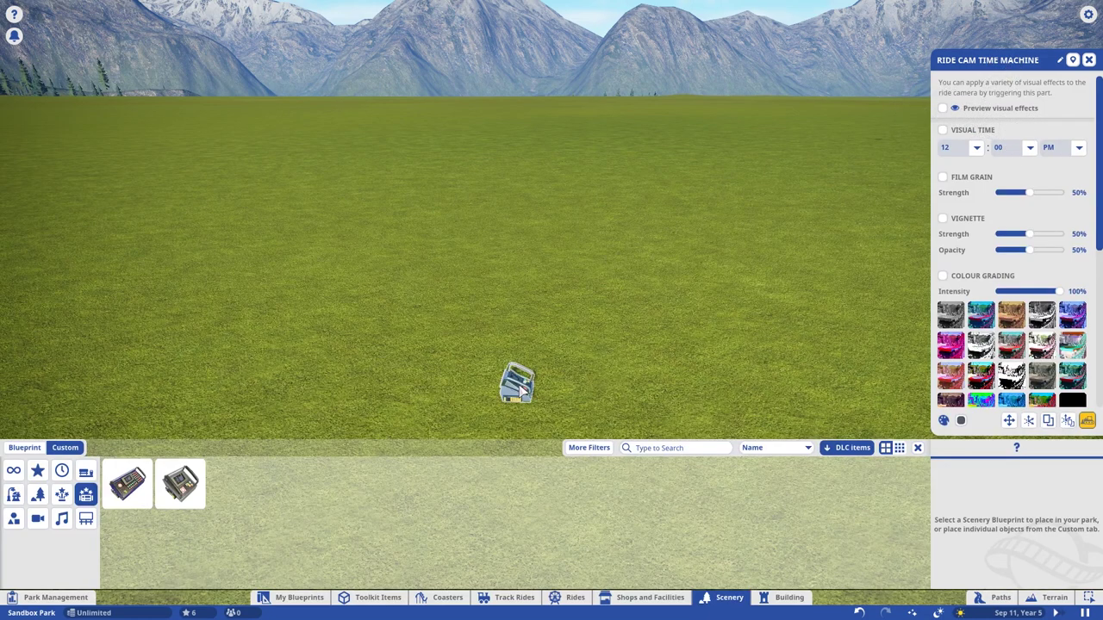
pyautogui.press('Delete')
# Place a Display Sequencer on the grass, make a trigger sequence, and add a Display Group
pyautogui.click(128, 483)
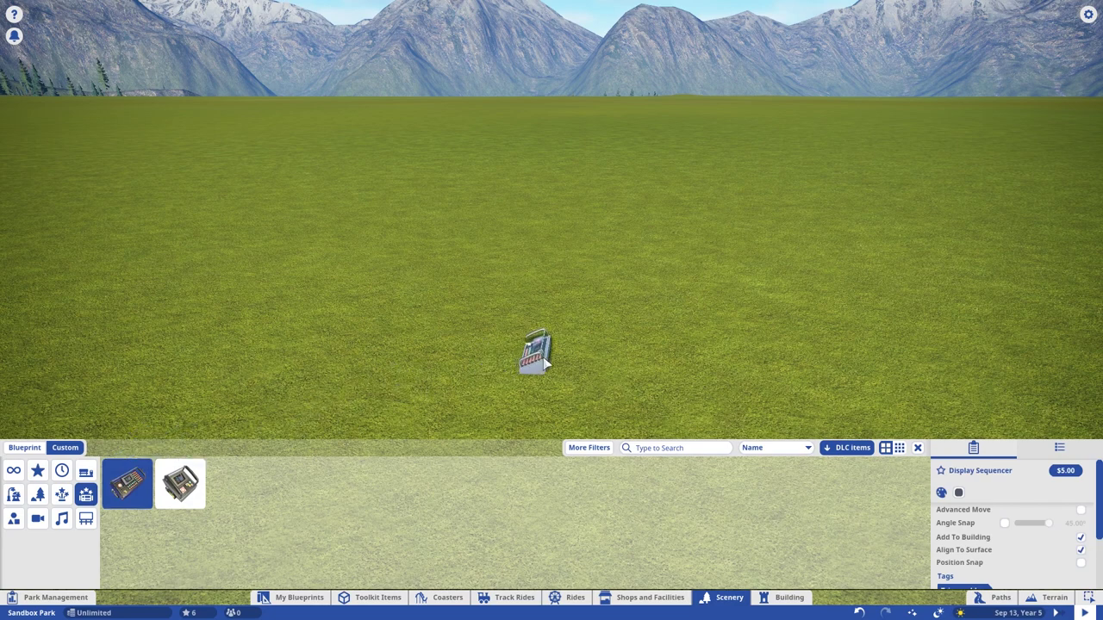
pyautogui.click(583, 361)
pyautogui.click(562, 356)
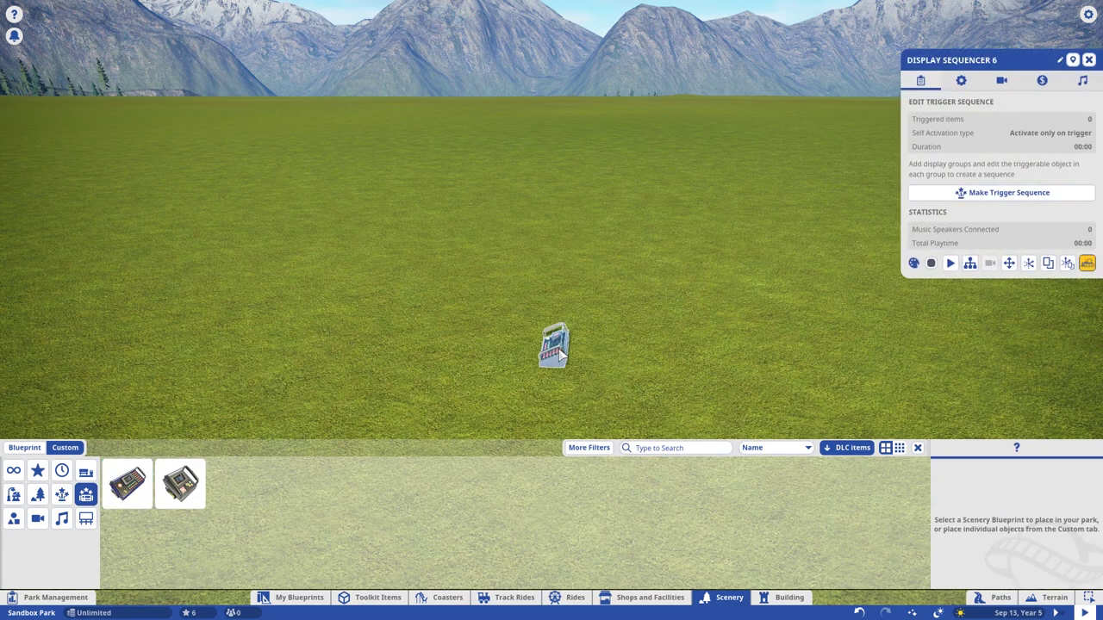
pyautogui.click(948, 195)
pyautogui.click(926, 176)
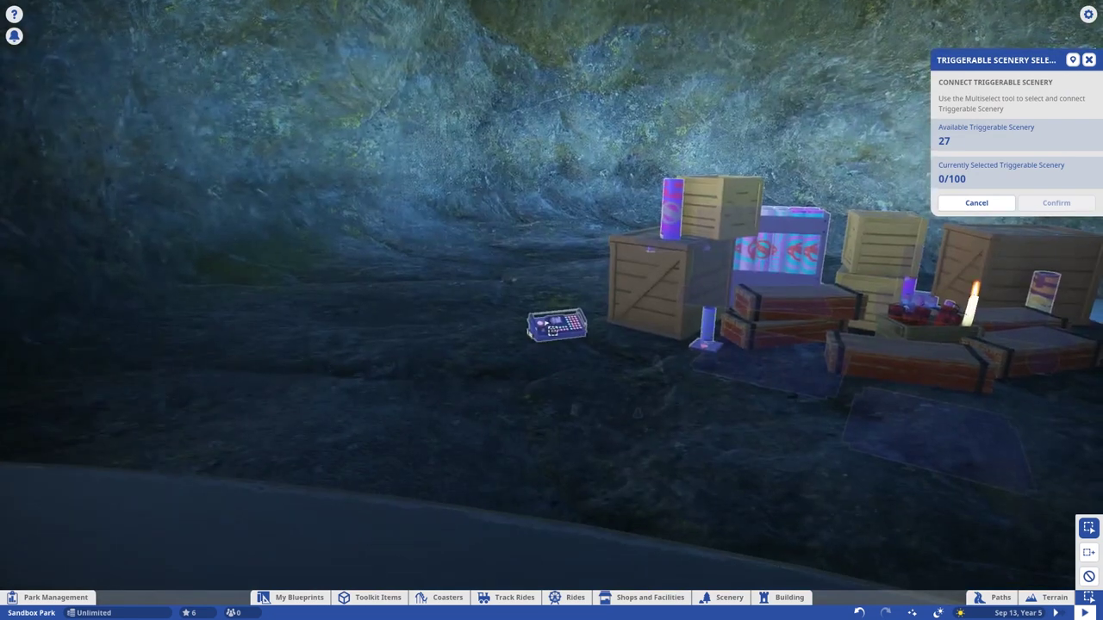
# Select the cave's Fireworks Sequencer and confirm its connection to the Fireworks trigger
pyautogui.click(556, 325)
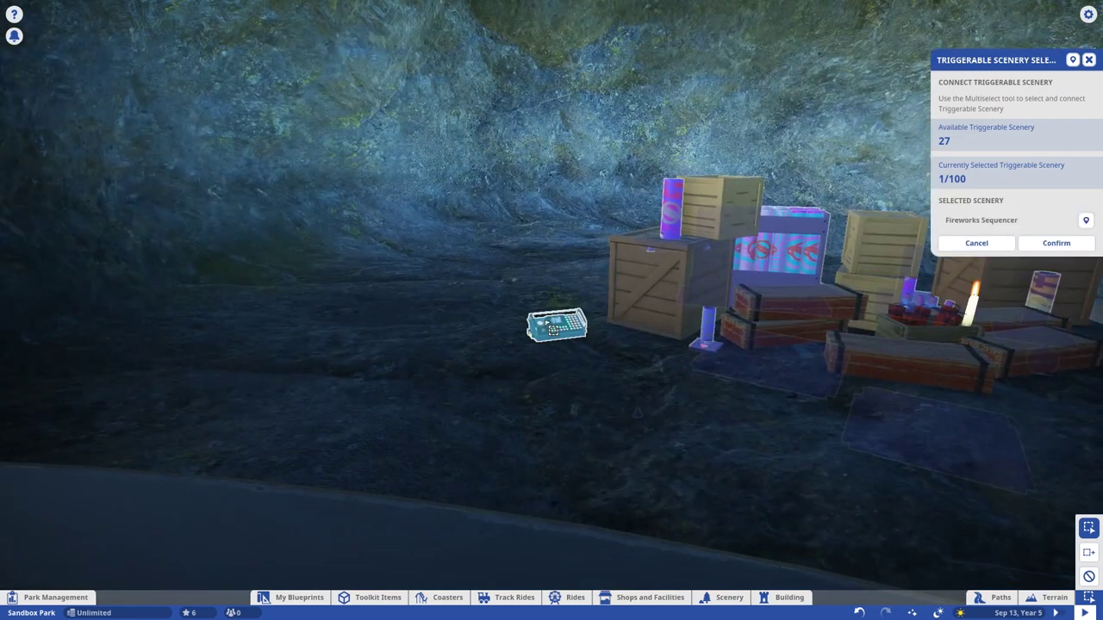
pyautogui.click(1056, 247)
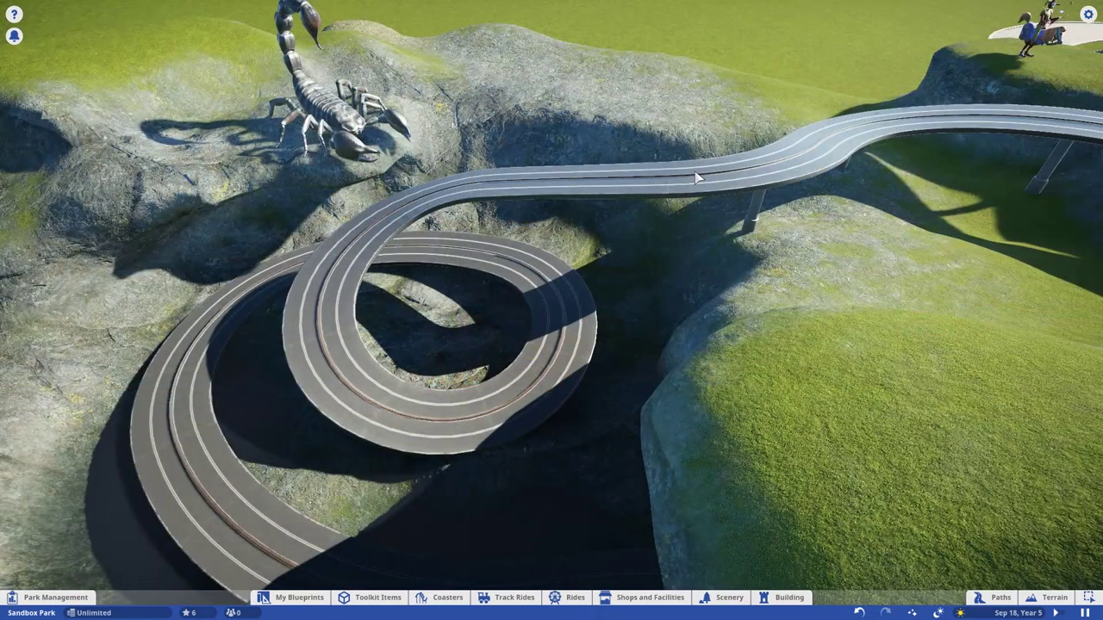
# Select the Strange Adventure ride with all 27 sequence parts and fly along the track into the fireworks cave
pyautogui.click(694, 170)
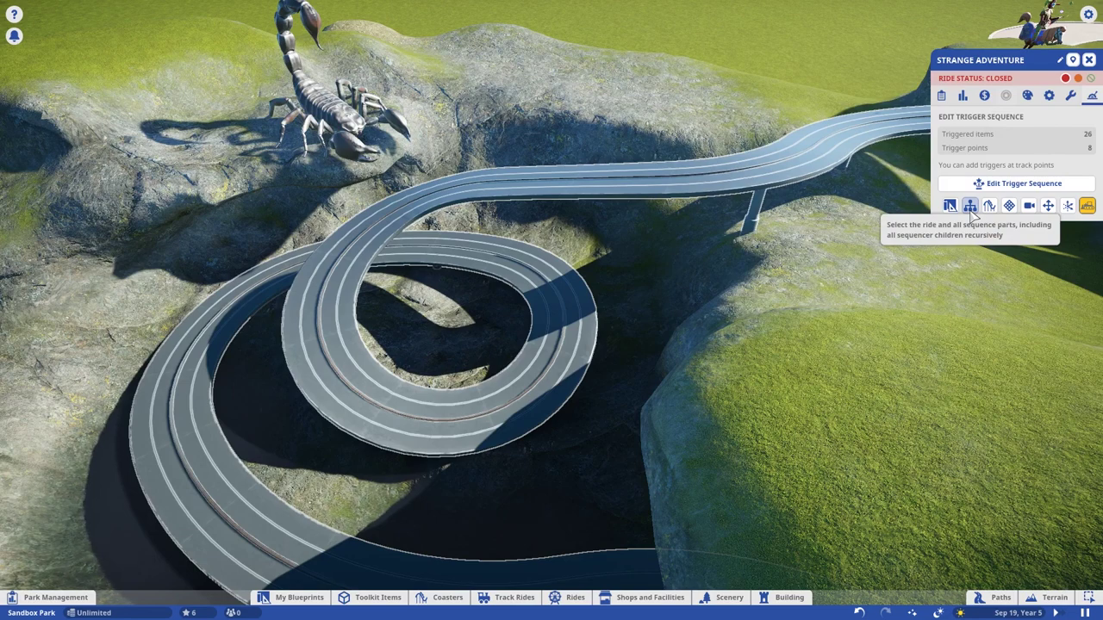
pyautogui.click(970, 207)
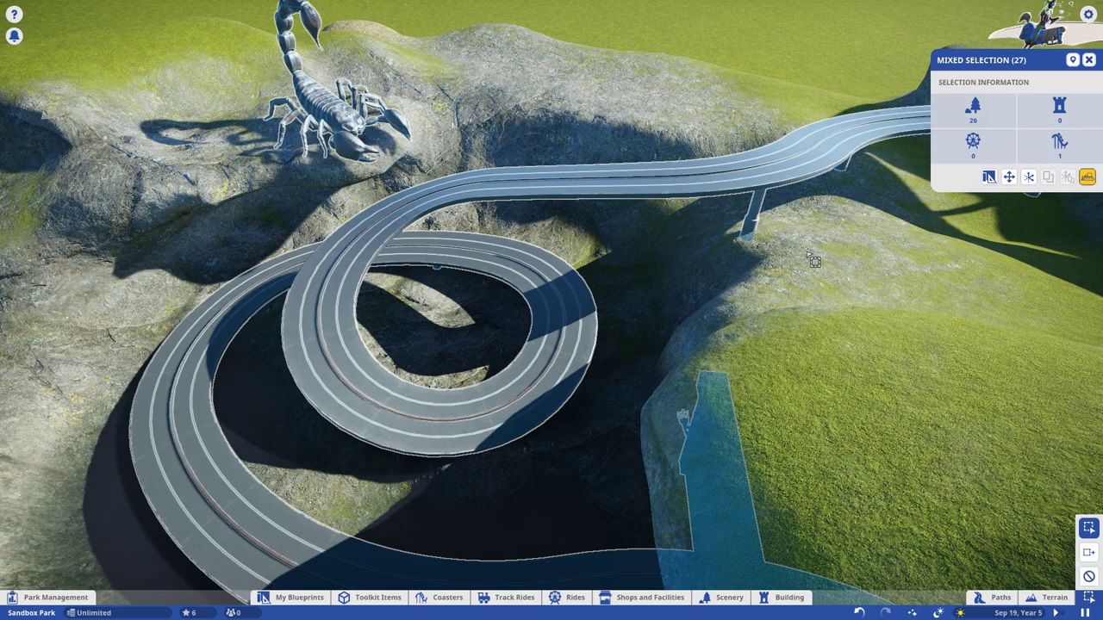
pyautogui.press('d')
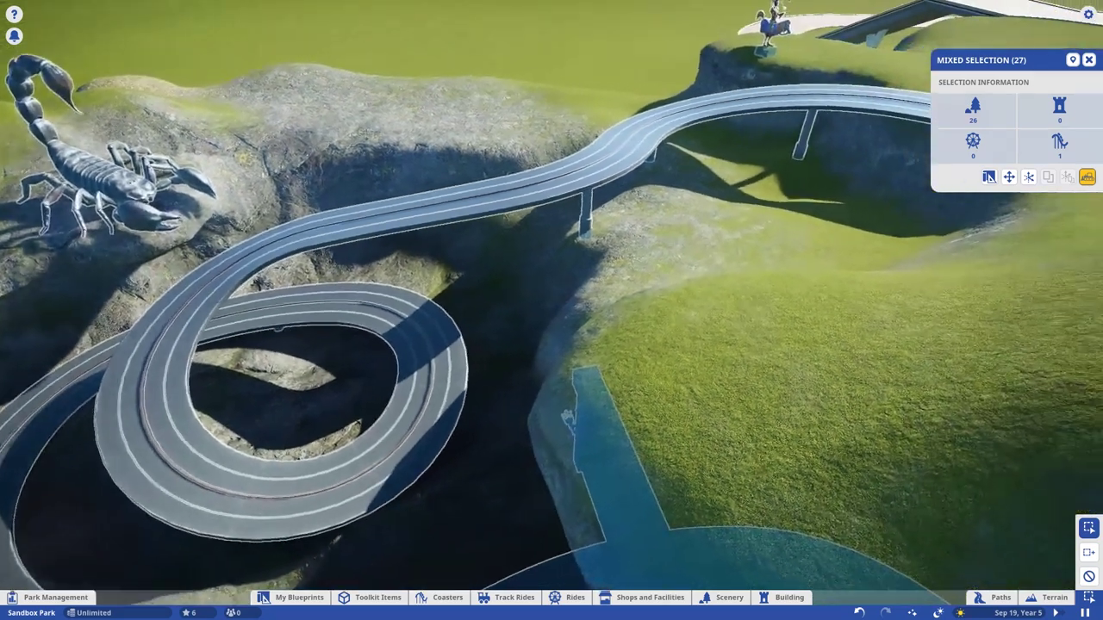
pyautogui.press('d')
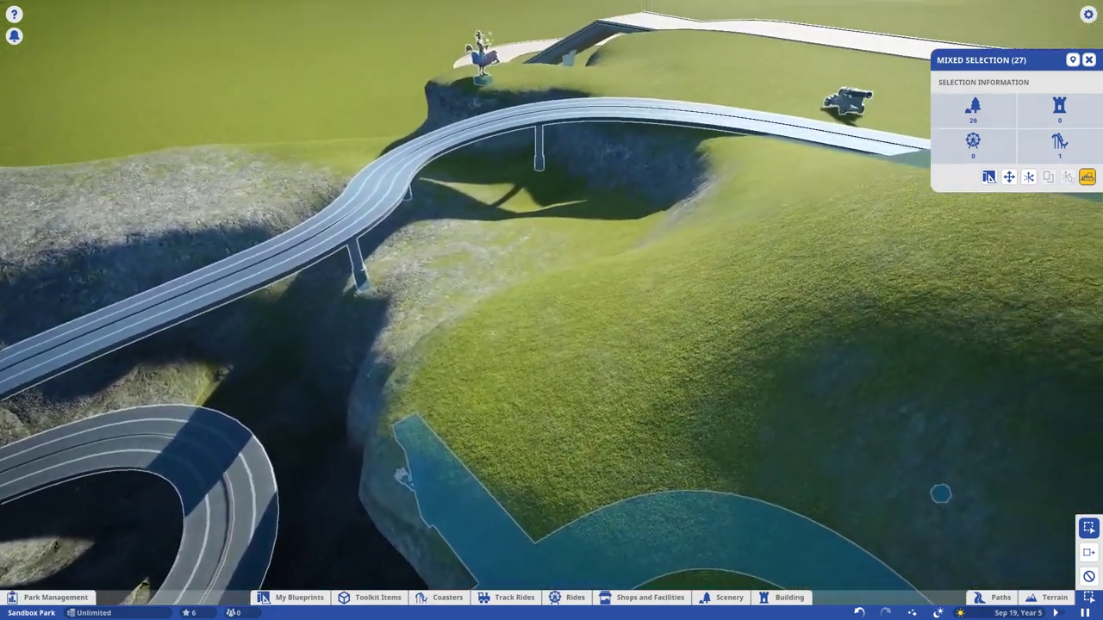
pyautogui.press('d')
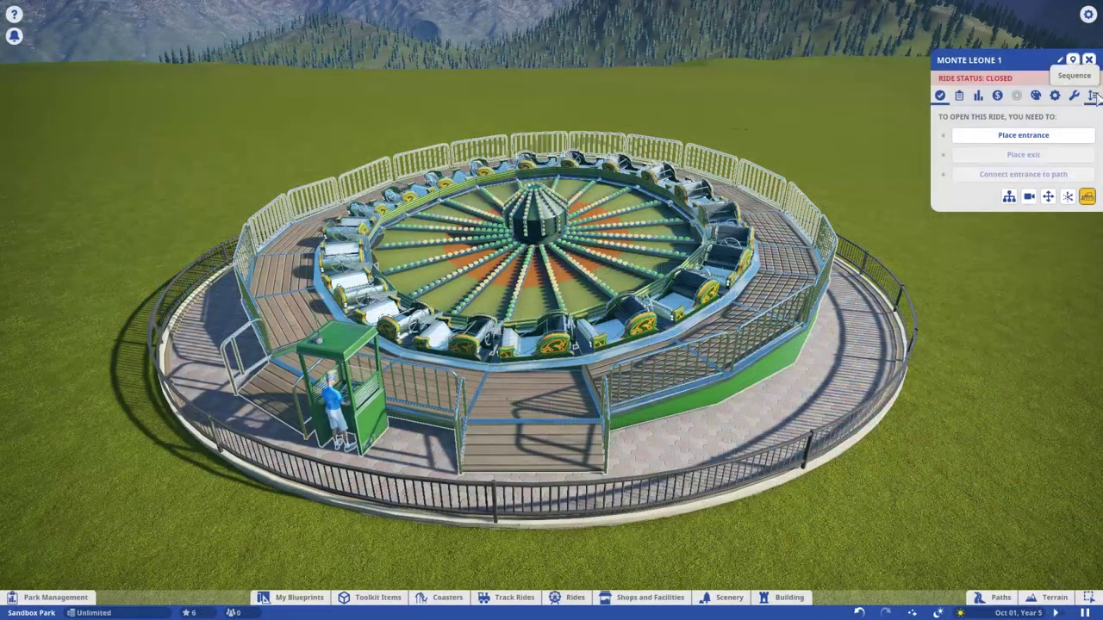
# Make a trigger sequence for Monte Leone 1 from its Spin and Spin with Canopy animations
pyautogui.click(1093, 95)
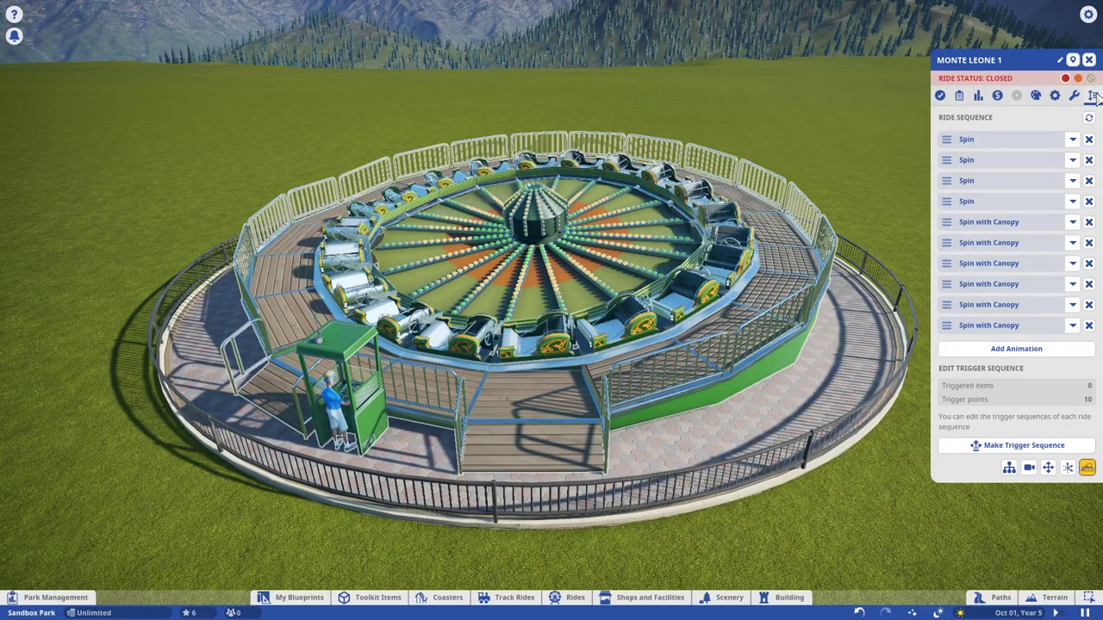
pyautogui.click(1027, 445)
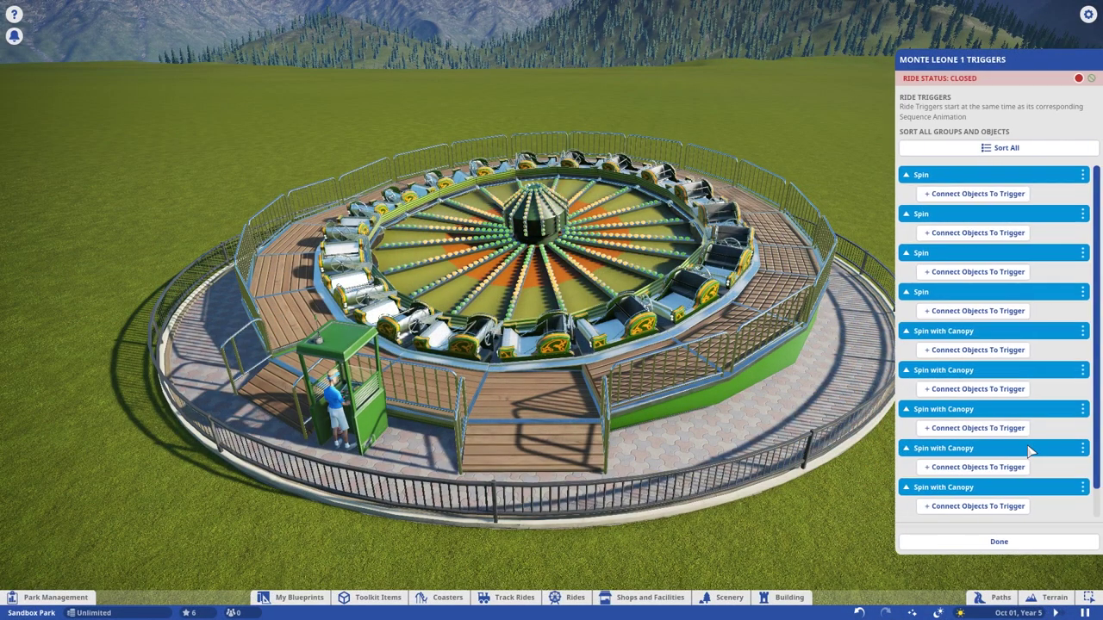